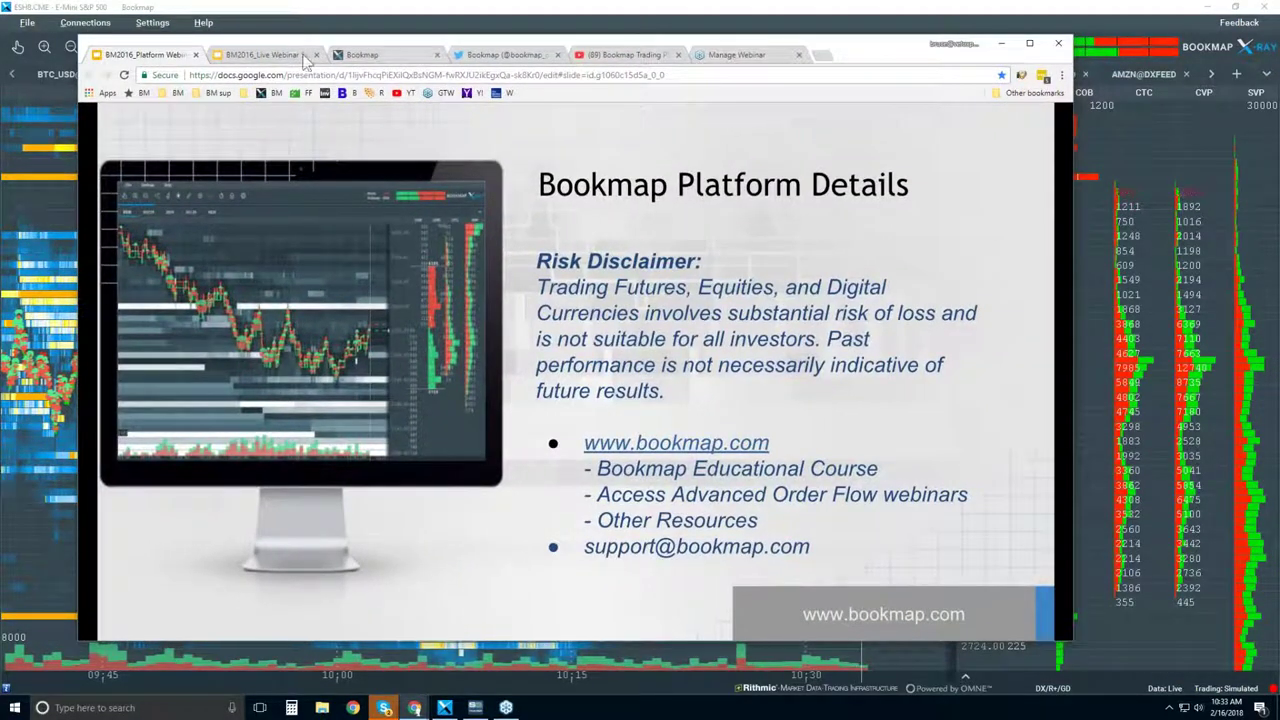
Open the Bookmap website's pricing page and display the monthly prices in the Bookmap Packages section
{"action": "left_click", "coordinate": [378, 58]}
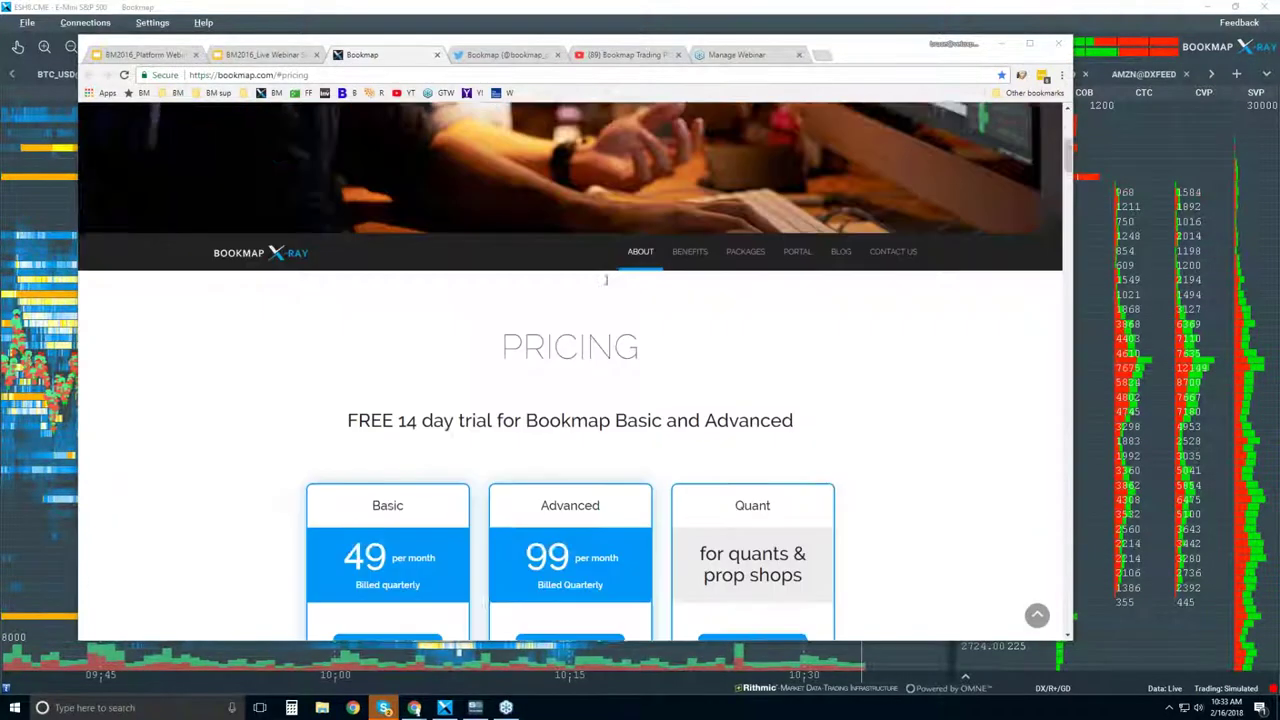
{"action": "scroll", "coordinate": [605, 280], "scroll_direction": "down", "scroll_amount": 5}
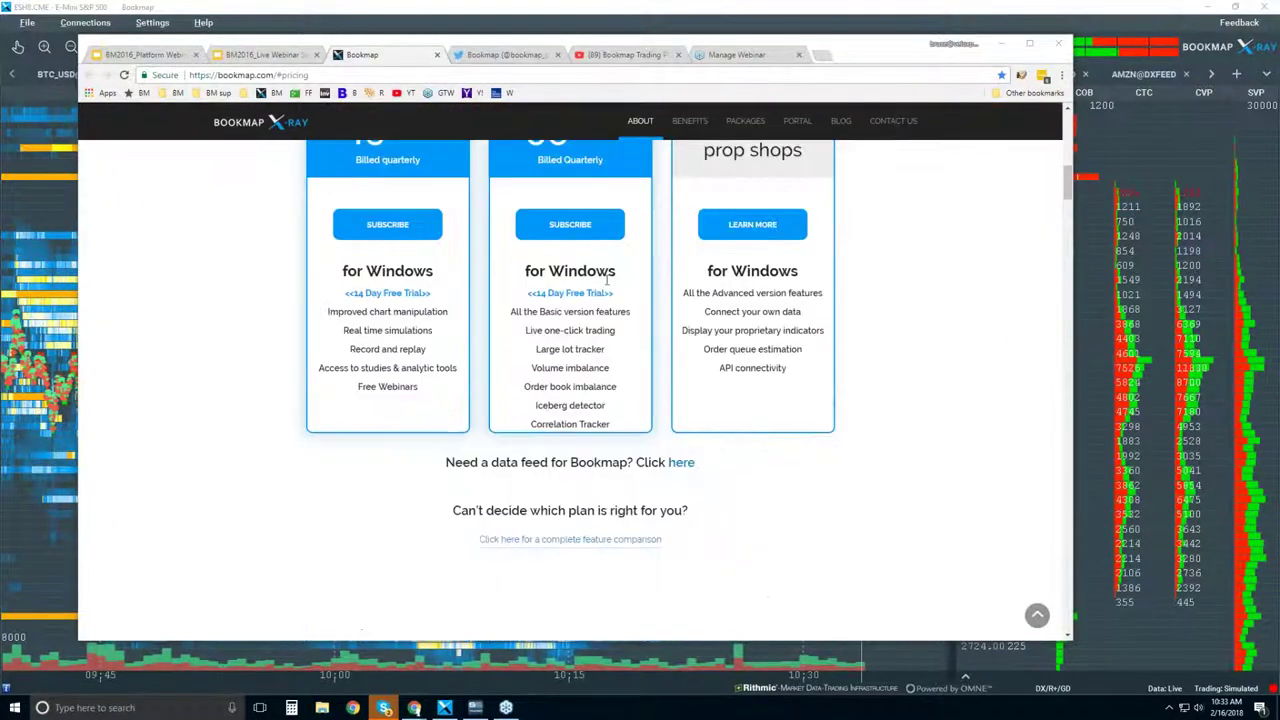
{"action": "left_click", "coordinate": [124, 75]}
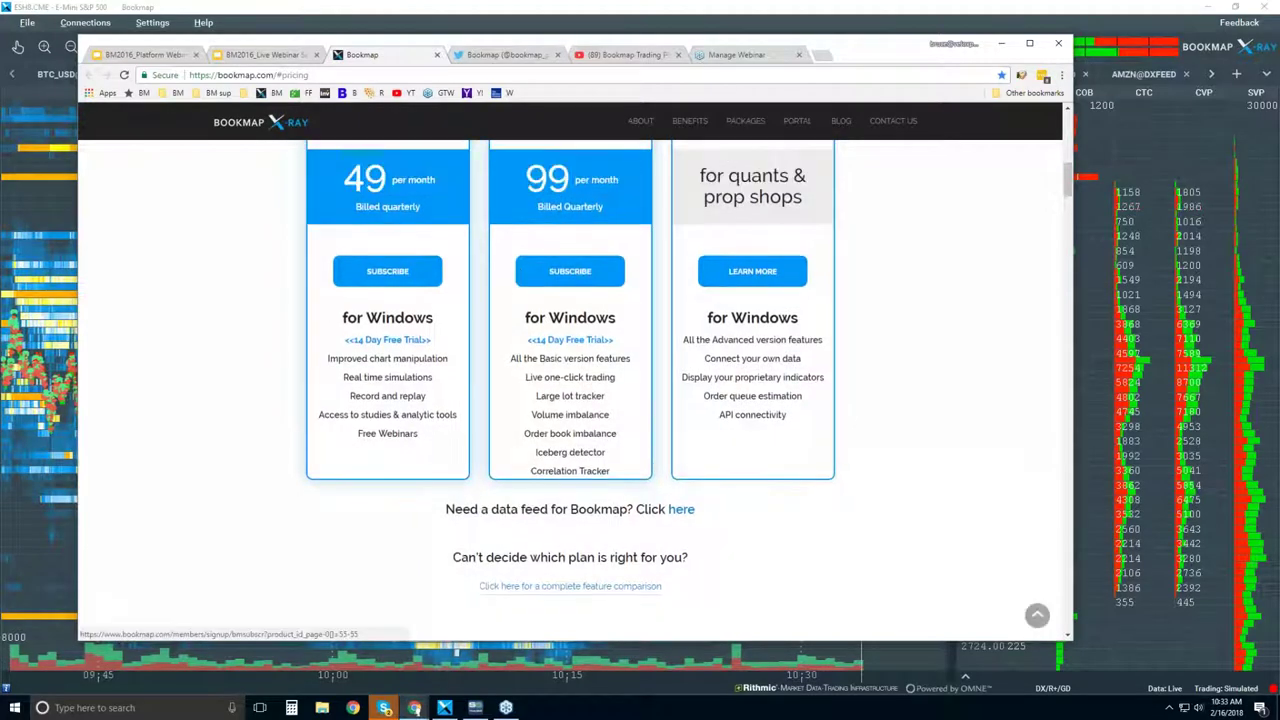
{"action": "scroll", "coordinate": [570, 390], "scroll_direction": "down", "scroll_amount": 15}
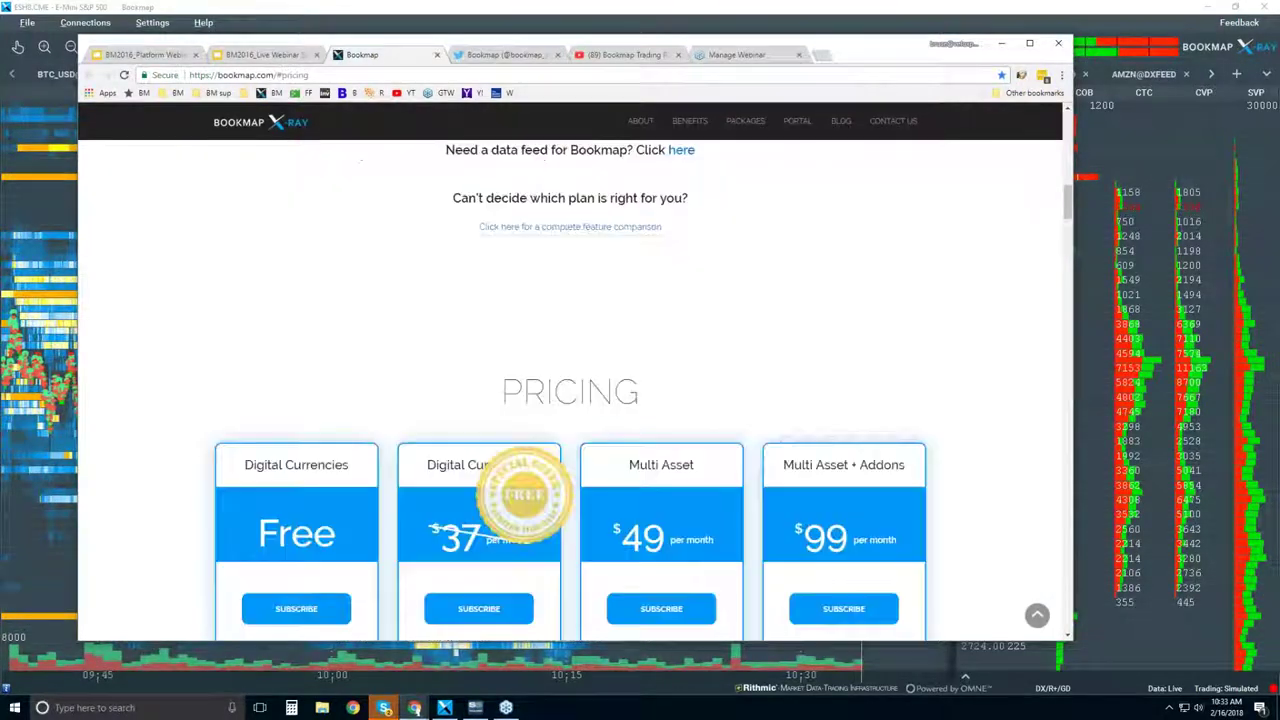
{"action": "scroll", "coordinate": [570, 390], "scroll_direction": "down", "scroll_amount": 12}
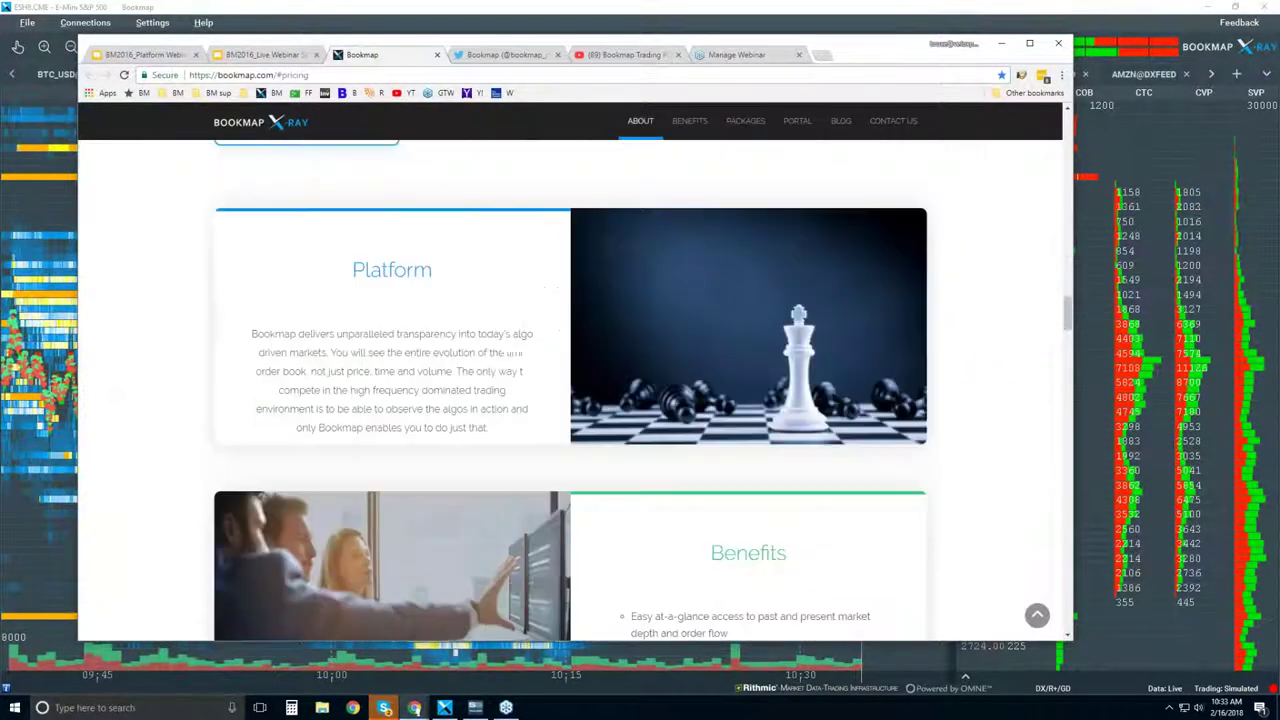
{"action": "scroll", "coordinate": [390, 206], "scroll_direction": "down", "scroll_amount": 12}
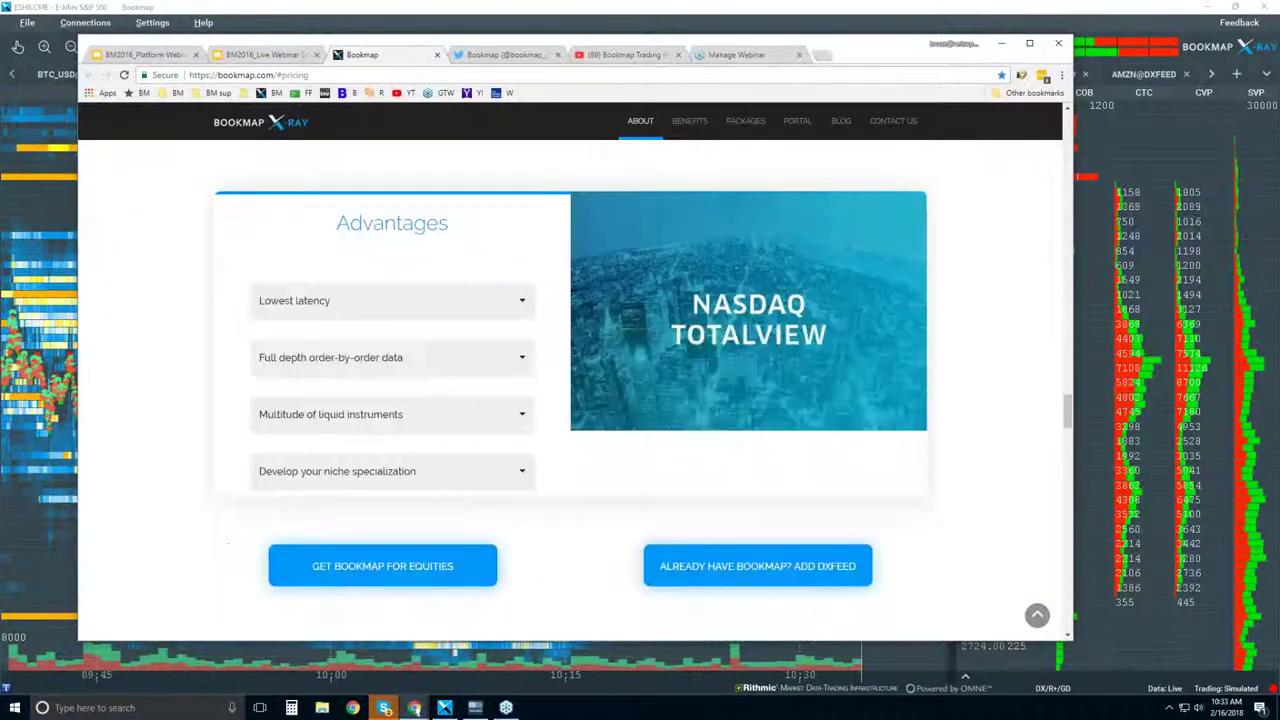
{"action": "scroll", "coordinate": [390, 206], "scroll_direction": "down", "scroll_amount": 12}
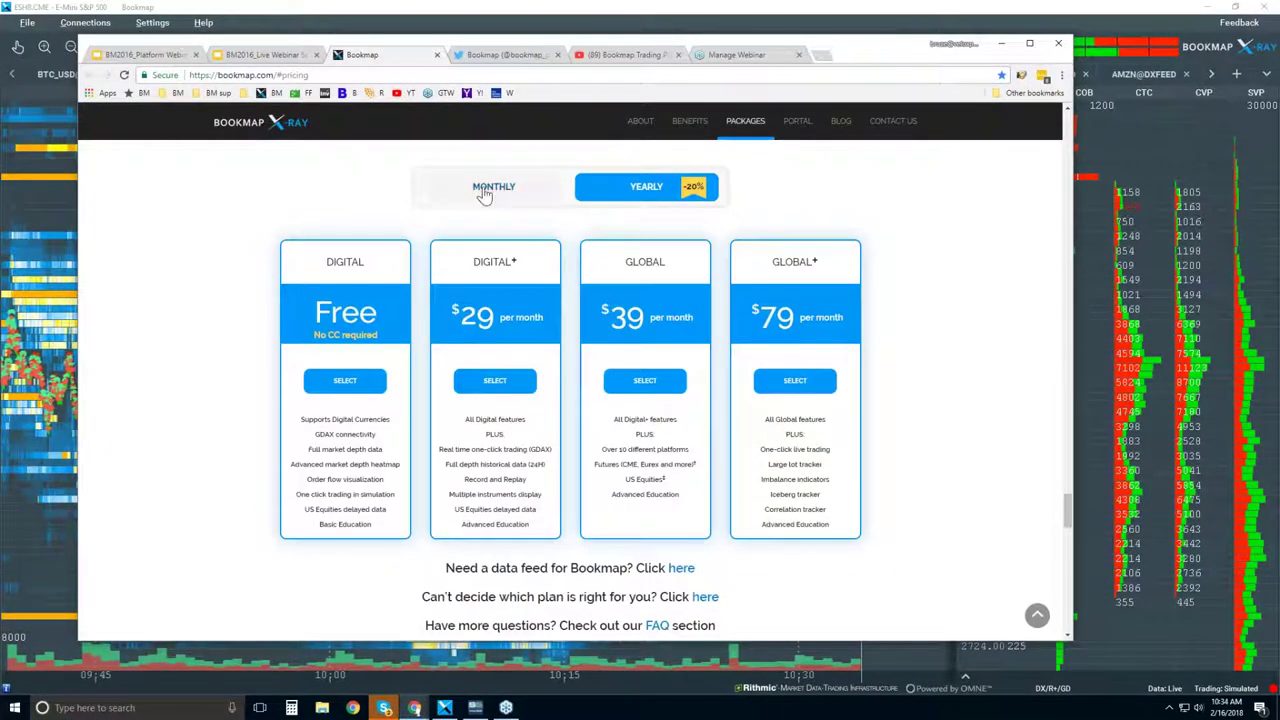
{"action": "left_click", "coordinate": [486, 192]}
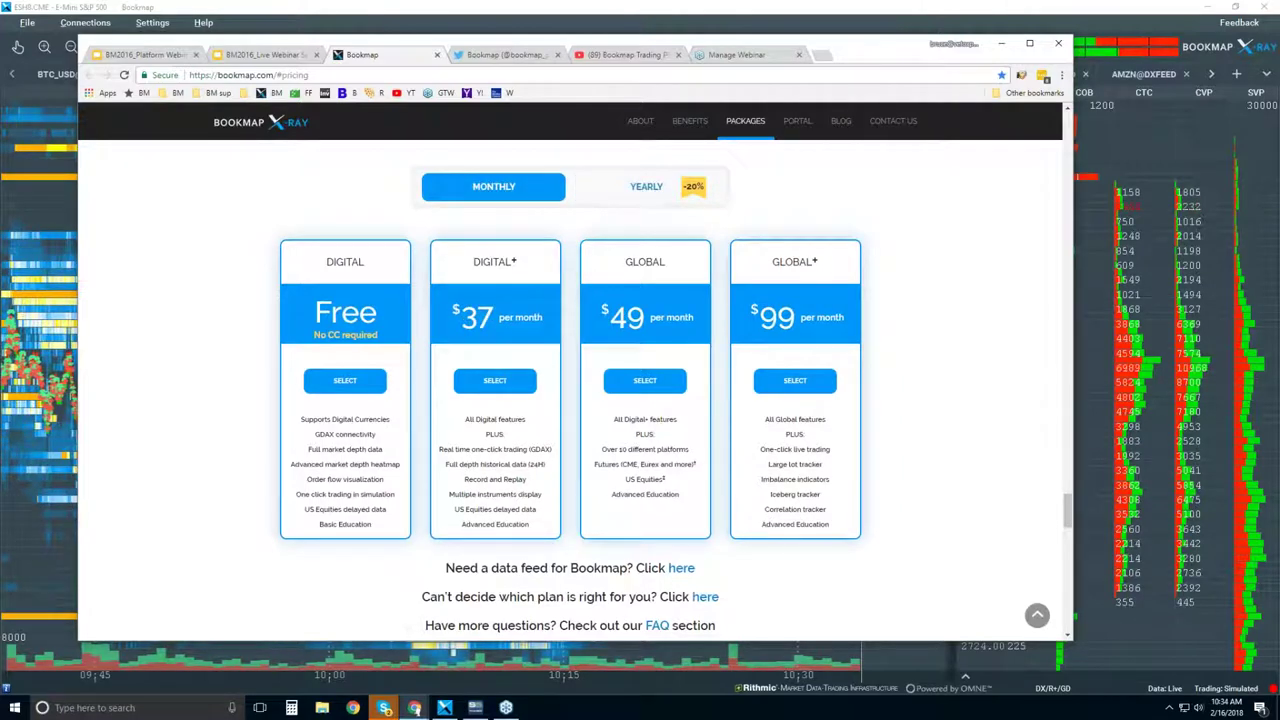
Examine the Nasdaq TotalView advantages and the Connectivity section's supported data and execution platforms
{"action": "left_click_drag", "start_coordinate": [1068, 512], "coordinate": [1072, 418]}
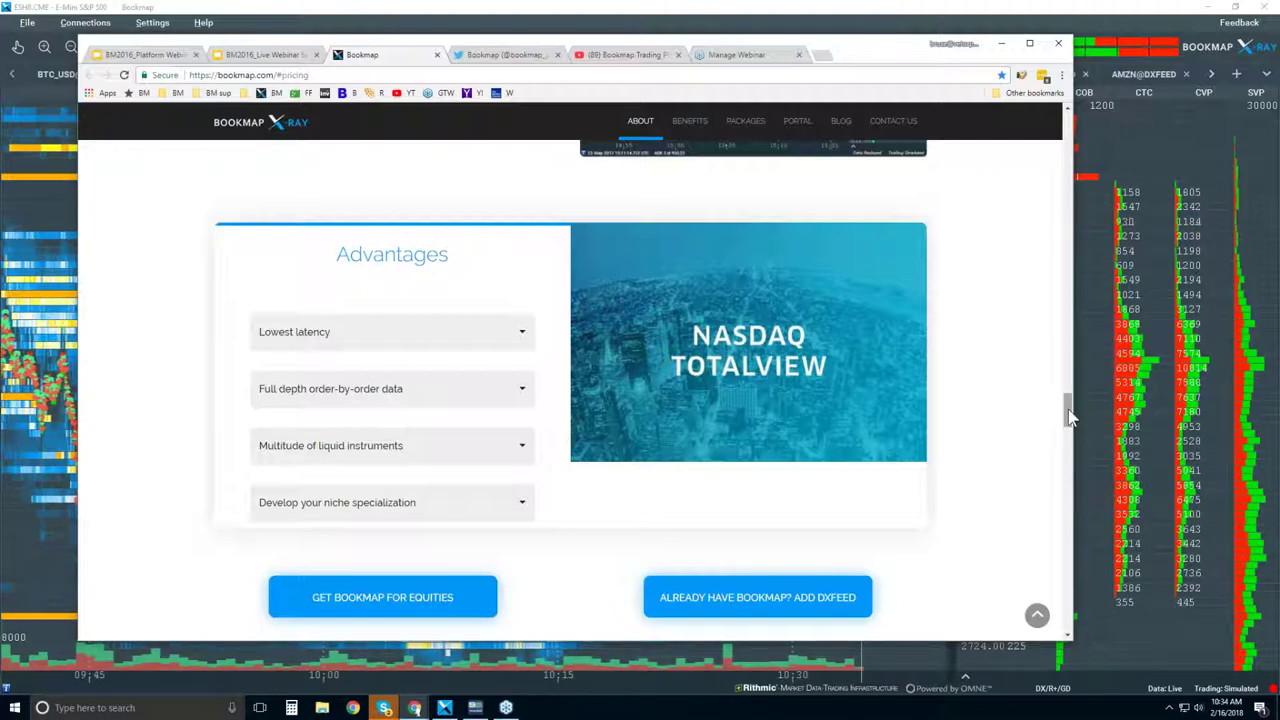
{"action": "left_click_drag", "start_coordinate": [1068, 408], "coordinate": [1072, 480]}
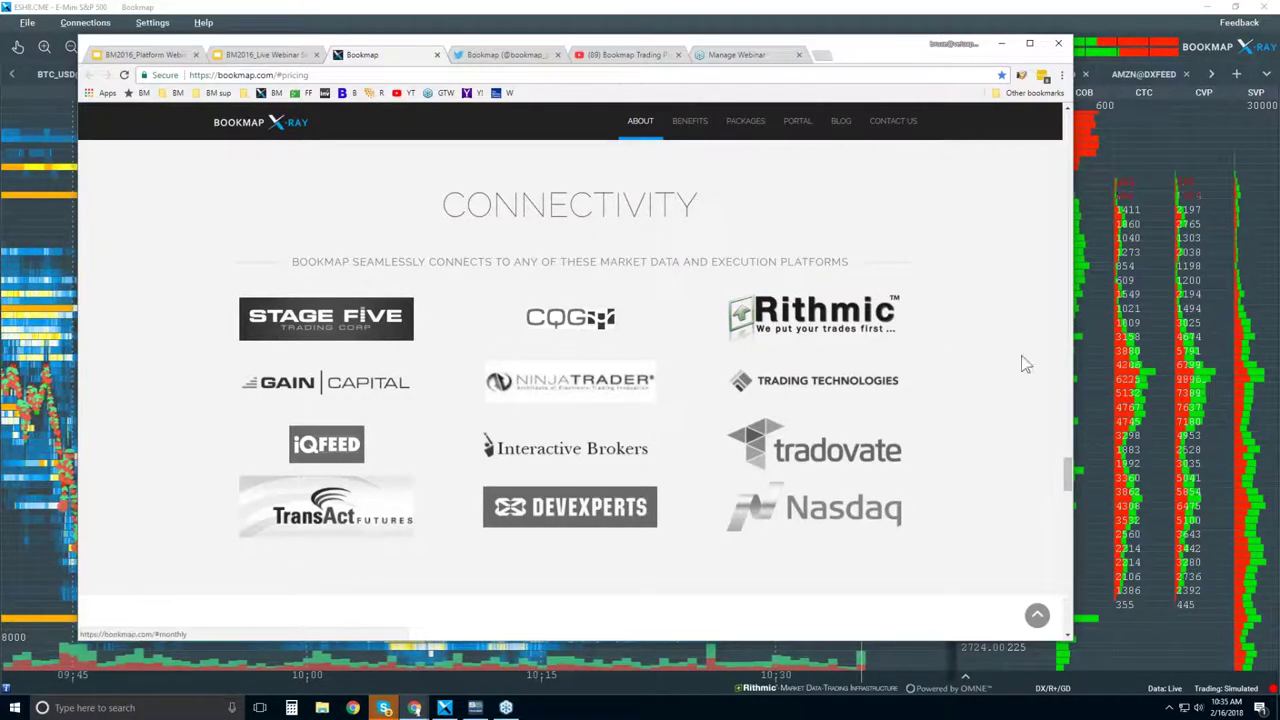
Compare the yearly and monthly prices in the Bookmap Packages section, leaving monthly billing selected
{"action": "scroll", "coordinate": [920, 284], "scroll_direction": "down", "scroll_amount": 5}
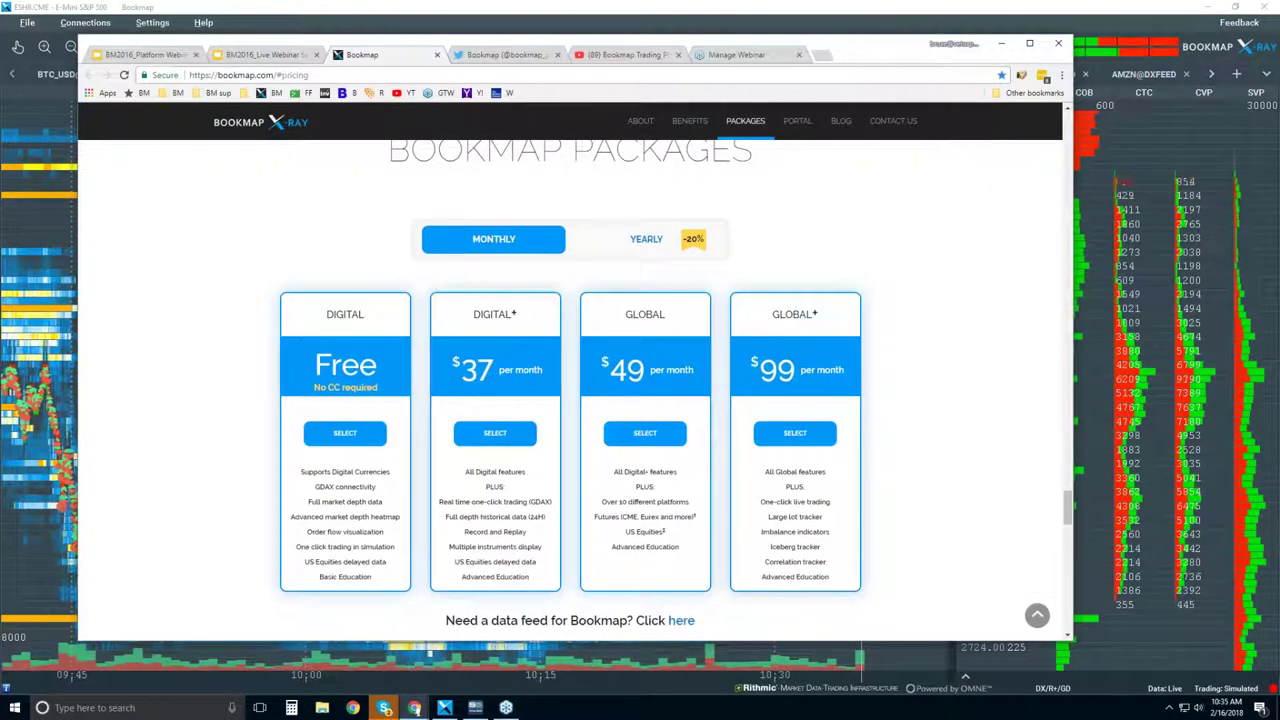
{"action": "scroll", "coordinate": [1068, 496], "scroll_direction": "up", "scroll_amount": 1}
{"action": "scroll", "coordinate": [860, 370], "scroll_direction": "down", "scroll_amount": 1}
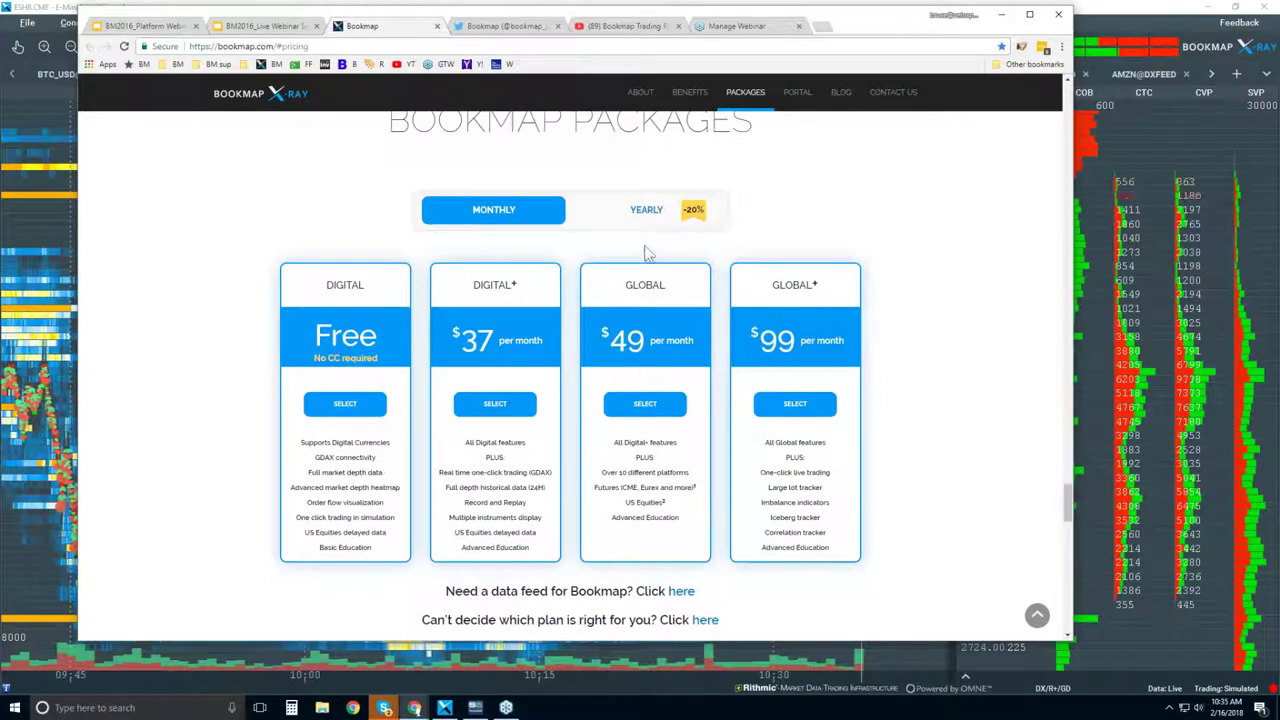
{"action": "left_click", "coordinate": [640, 216]}
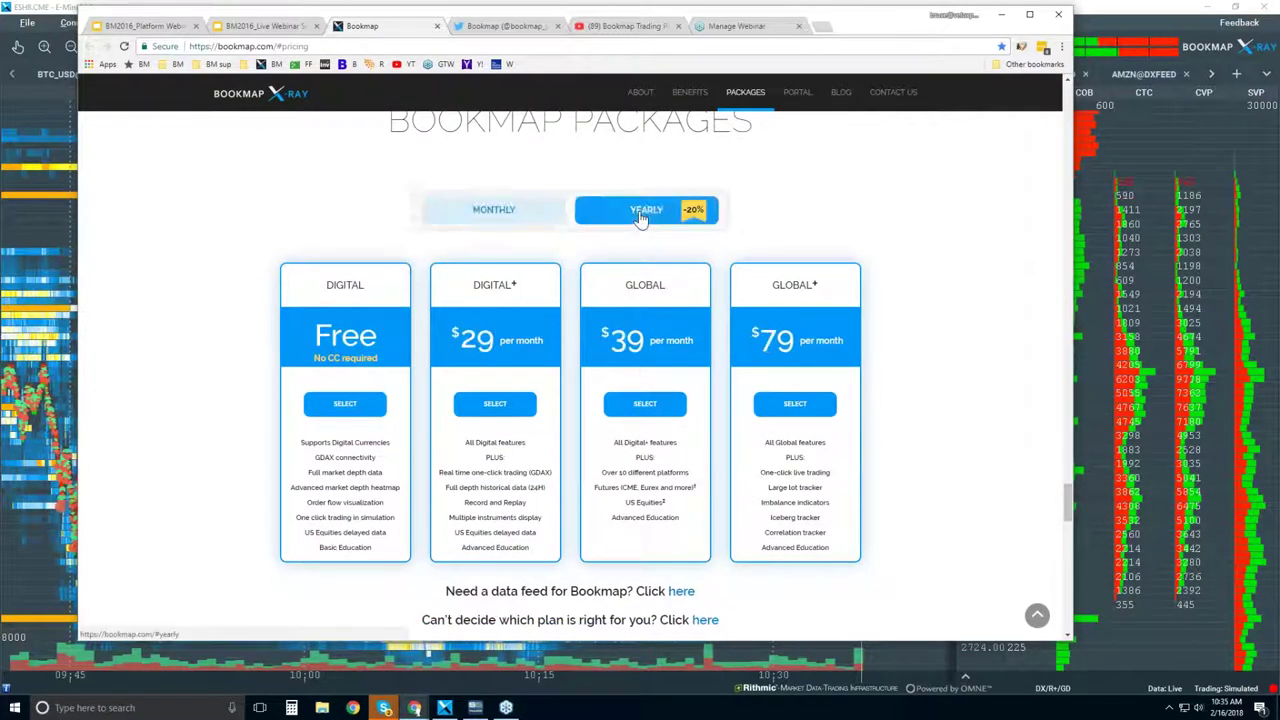
{"action": "left_click", "coordinate": [500, 210]}
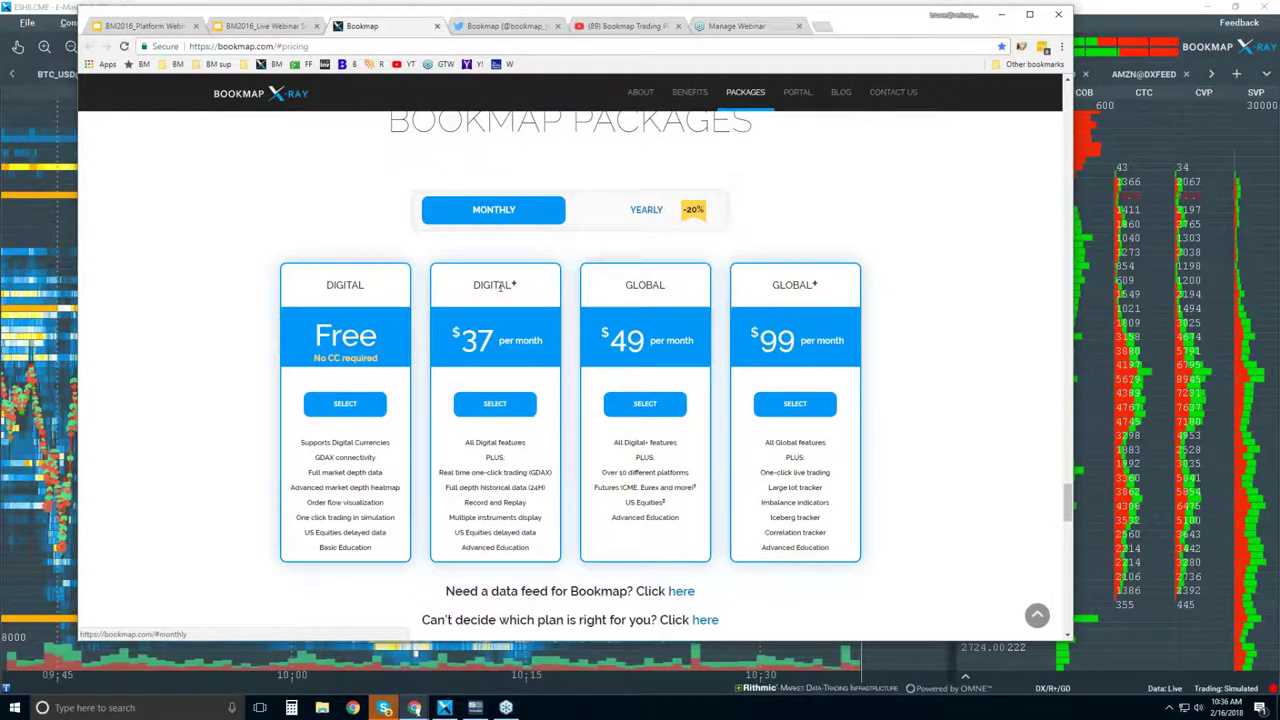
Highlight the real-time one-click trading and Advanced Education entries of the Digital+ package, and the Global package's name
{"action": "double_click", "coordinate": [447, 471]}
{"action": "left_click_drag", "start_coordinate": [452, 467], "coordinate": [527, 472]}
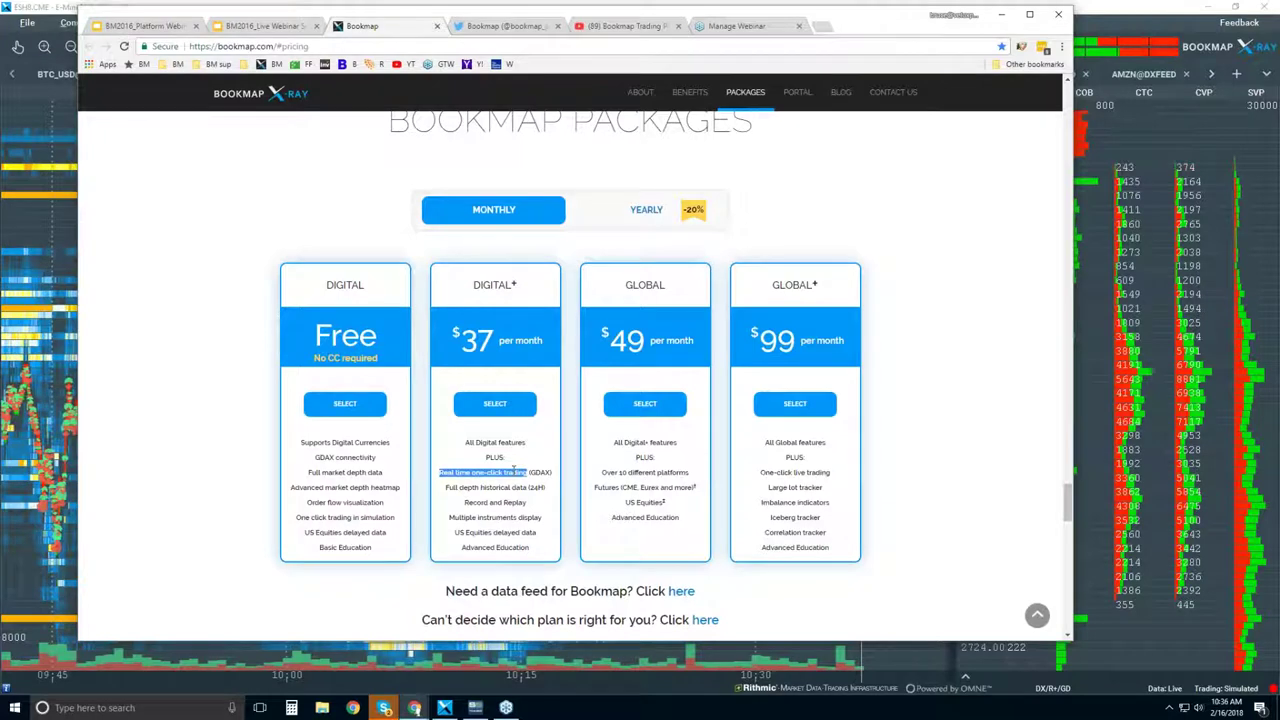
{"action": "left_click", "coordinate": [338, 506]}
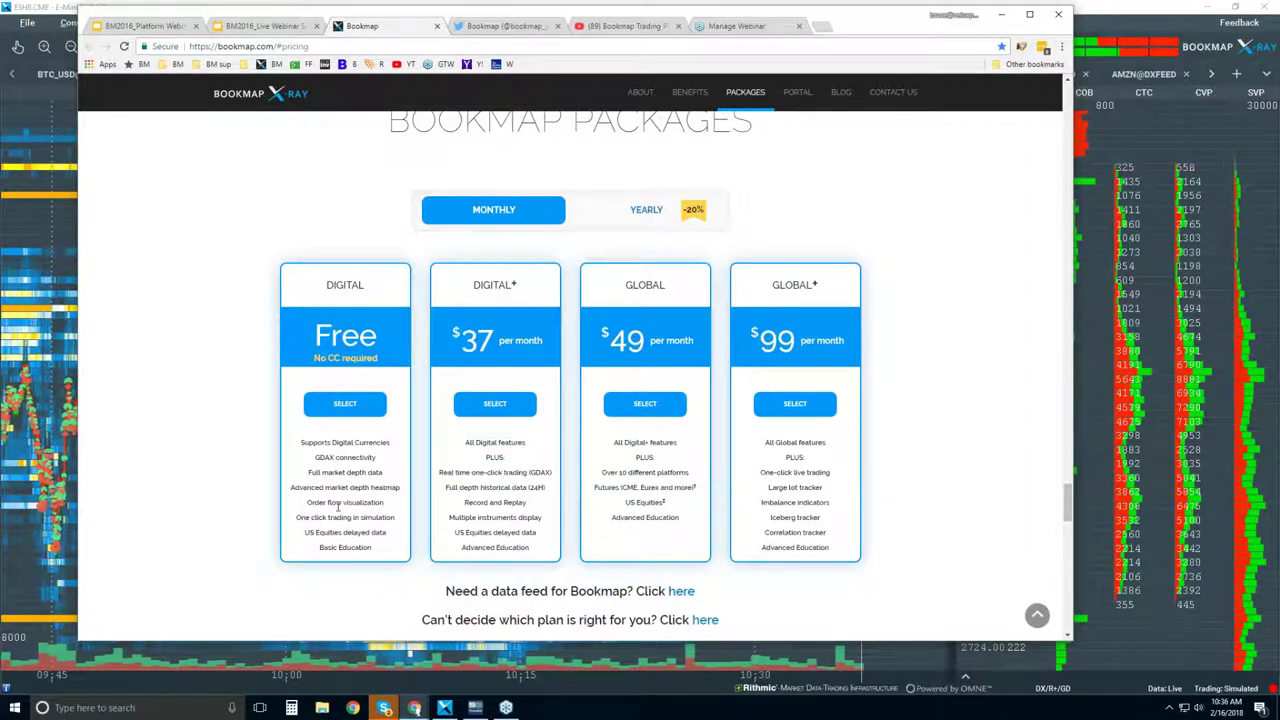
{"action": "triple_click", "coordinate": [497, 548]}
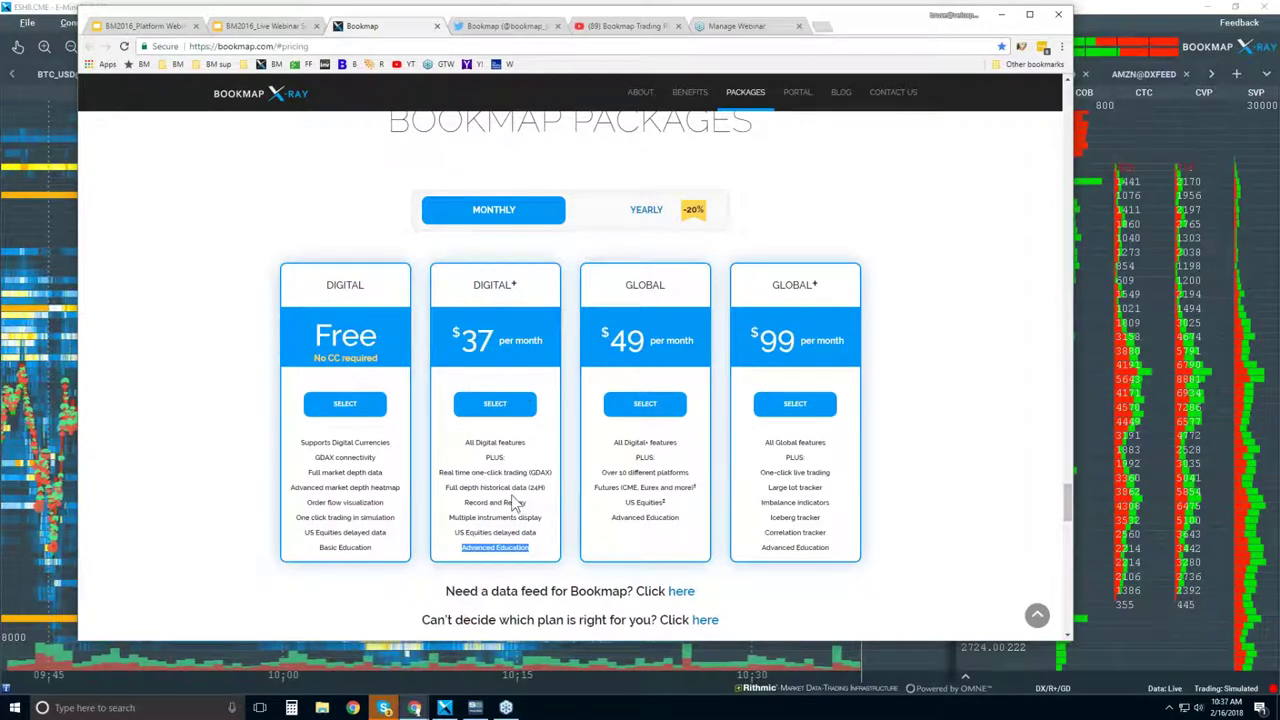
{"action": "left_click", "coordinate": [651, 285]}
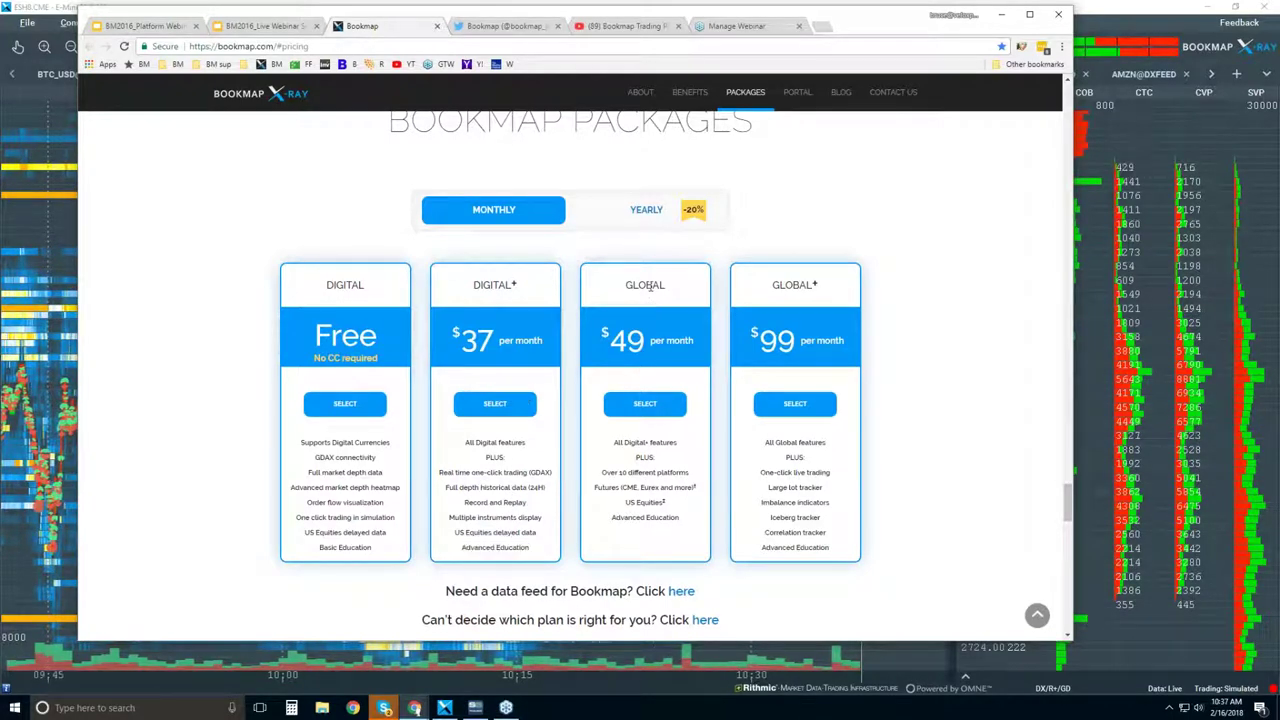
{"action": "double_click", "coordinate": [651, 285]}
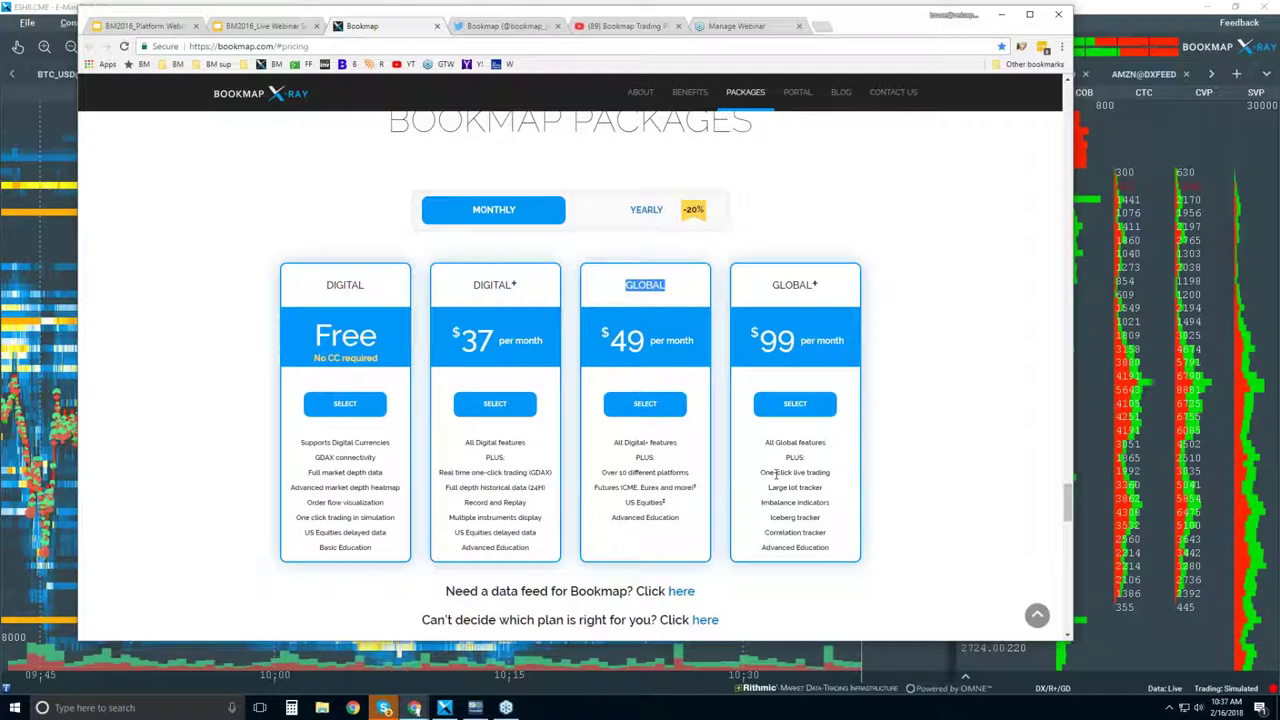
Highlight the Global+ package's add-on features in turn, including Large lot tracker, Iceberg tracker and Correlation tracker, and review the notes below the packages
{"action": "left_click_drag", "start_coordinate": [771, 474], "coordinate": [828, 533]}
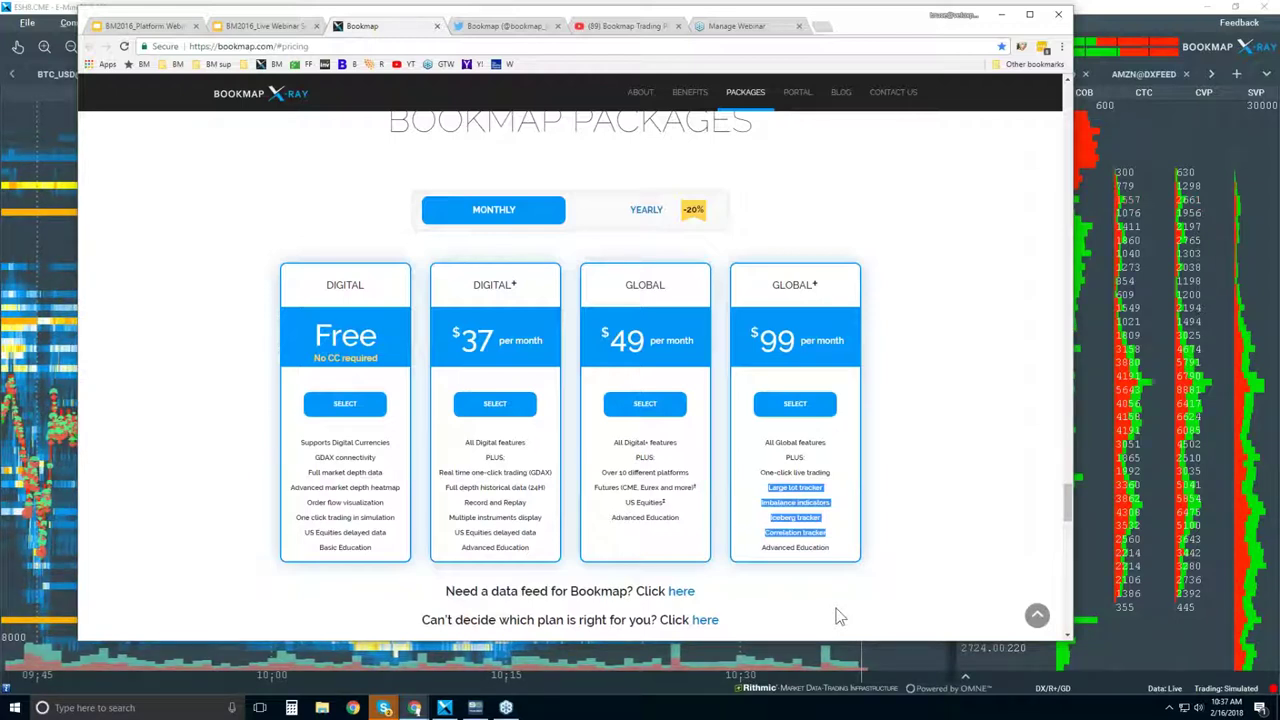
{"action": "left_click_drag", "start_coordinate": [767, 487], "coordinate": [803, 490]}
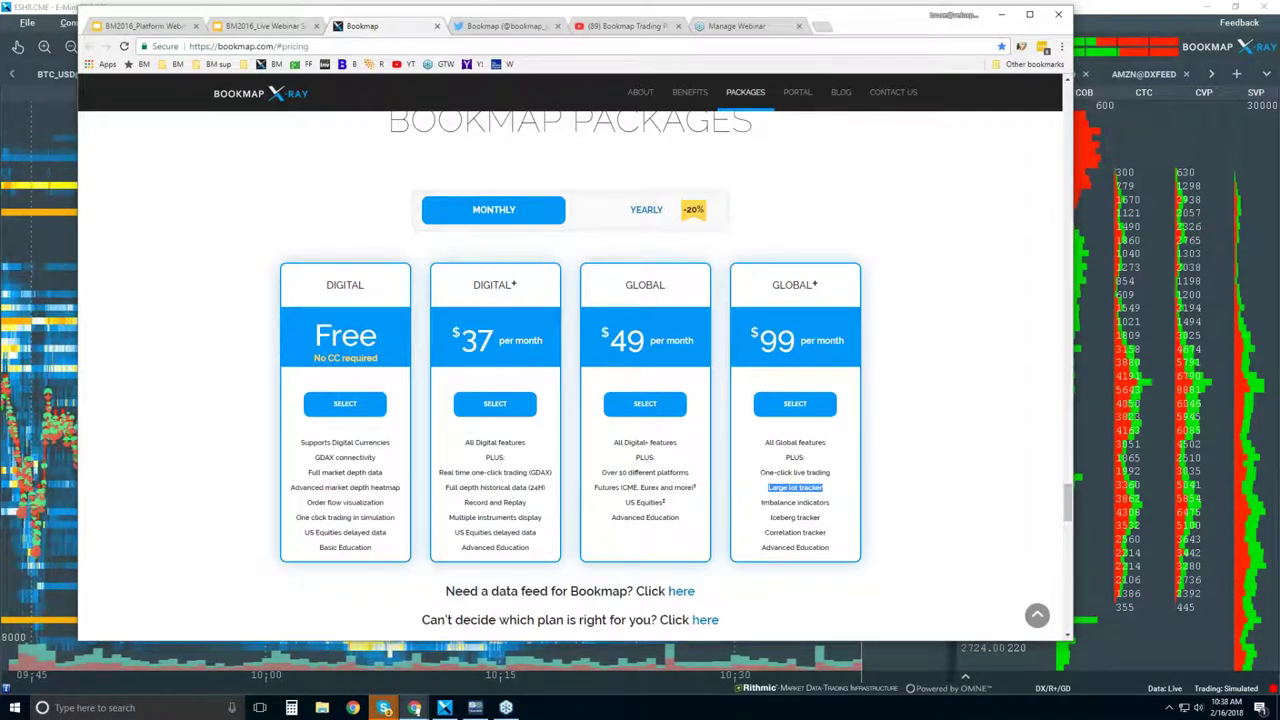
{"action": "double_click", "coordinate": [785, 517]}
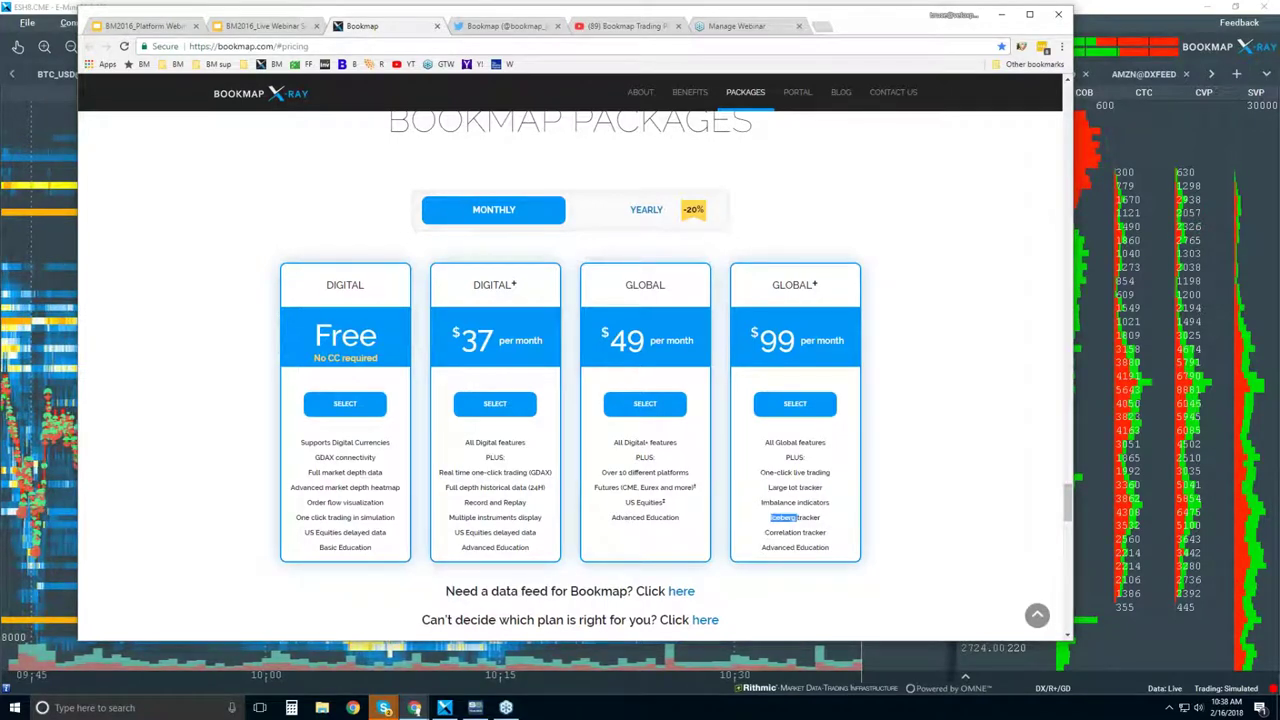
{"action": "left_click", "coordinate": [791, 517]}
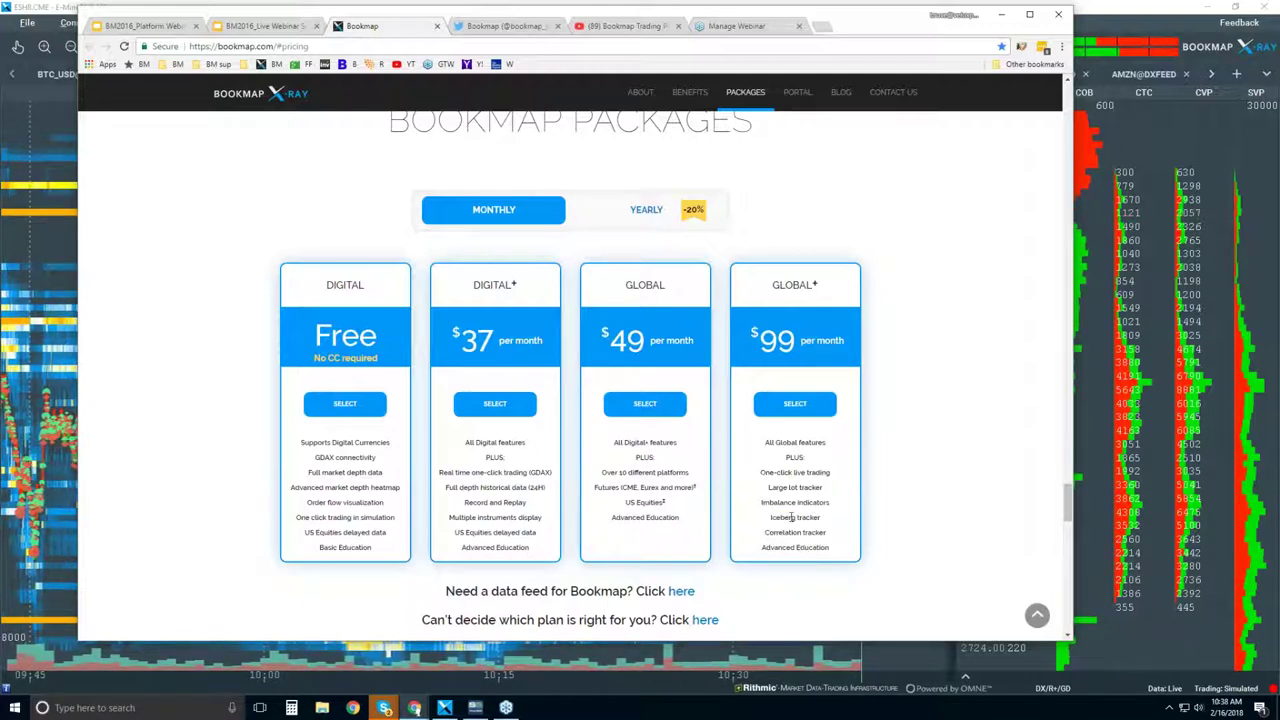
{"action": "double_click", "coordinate": [785, 532]}
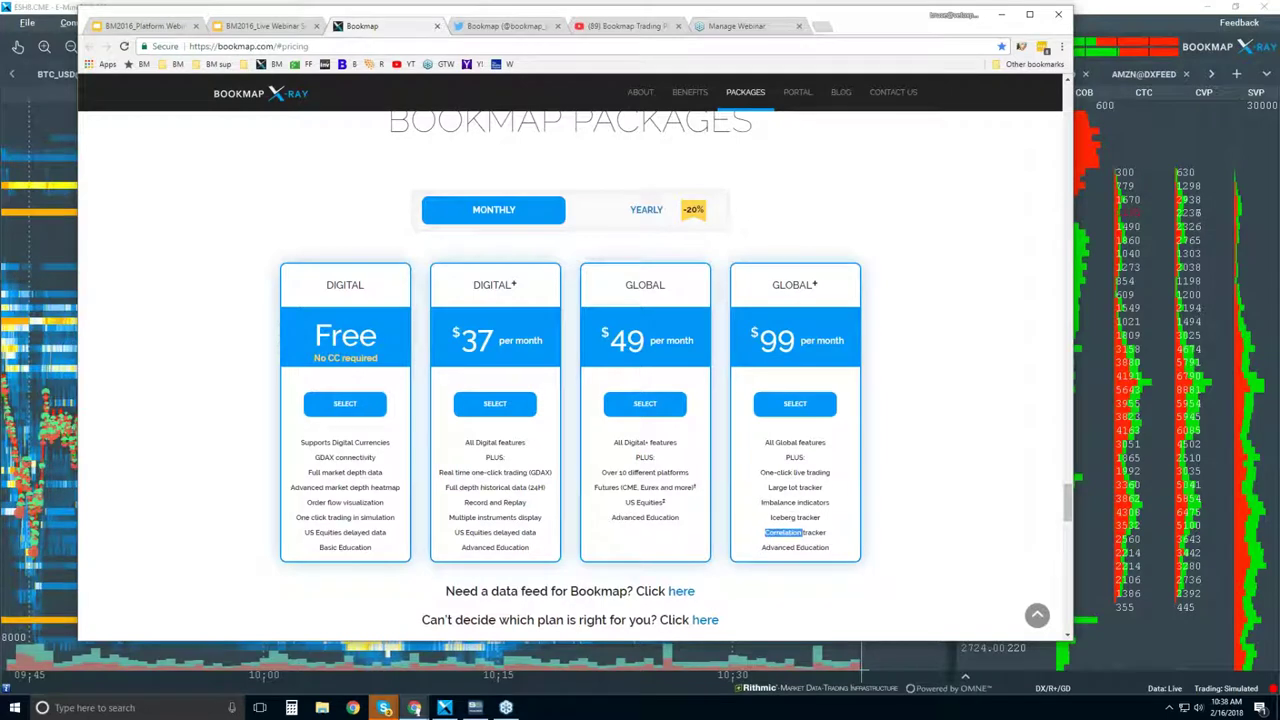
{"action": "left_click", "coordinate": [800, 532]}
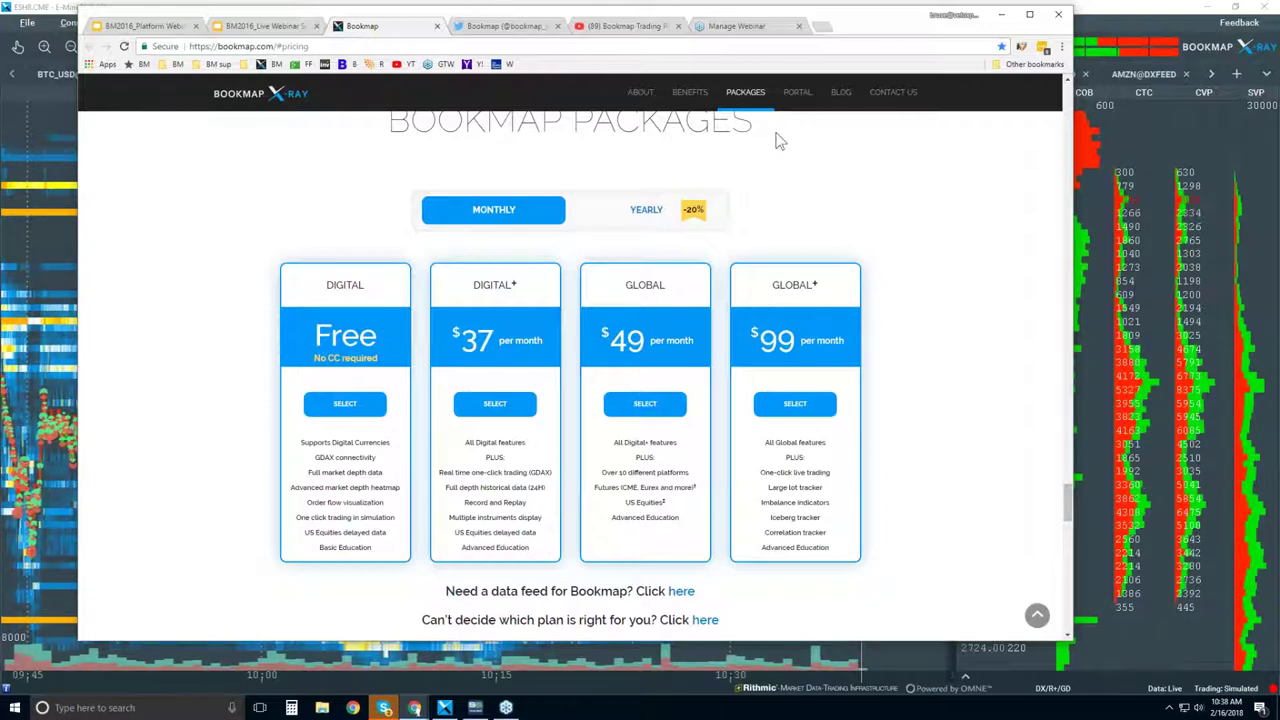
{"action": "scroll", "coordinate": [908, 251], "scroll_direction": "down", "scroll_amount": 1}
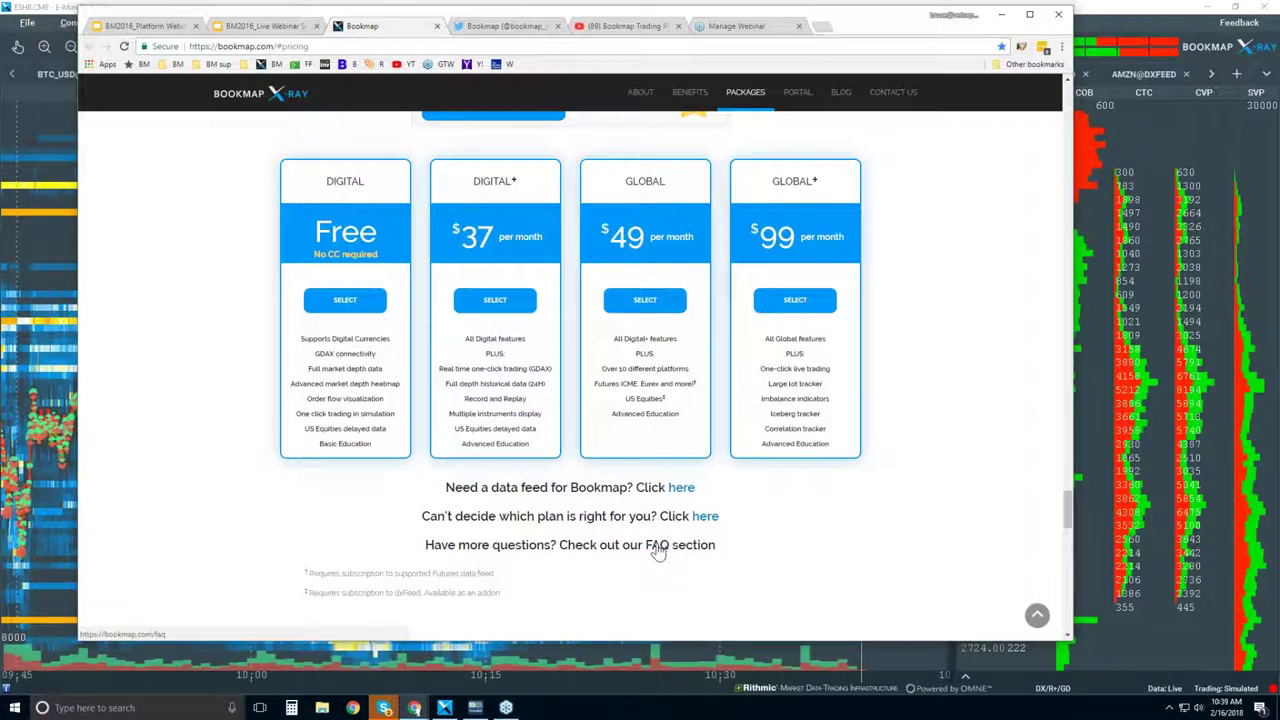
Switch to Bookmap's Twitter profile and look through its recent tweets
{"action": "left_click", "coordinate": [515, 27]}
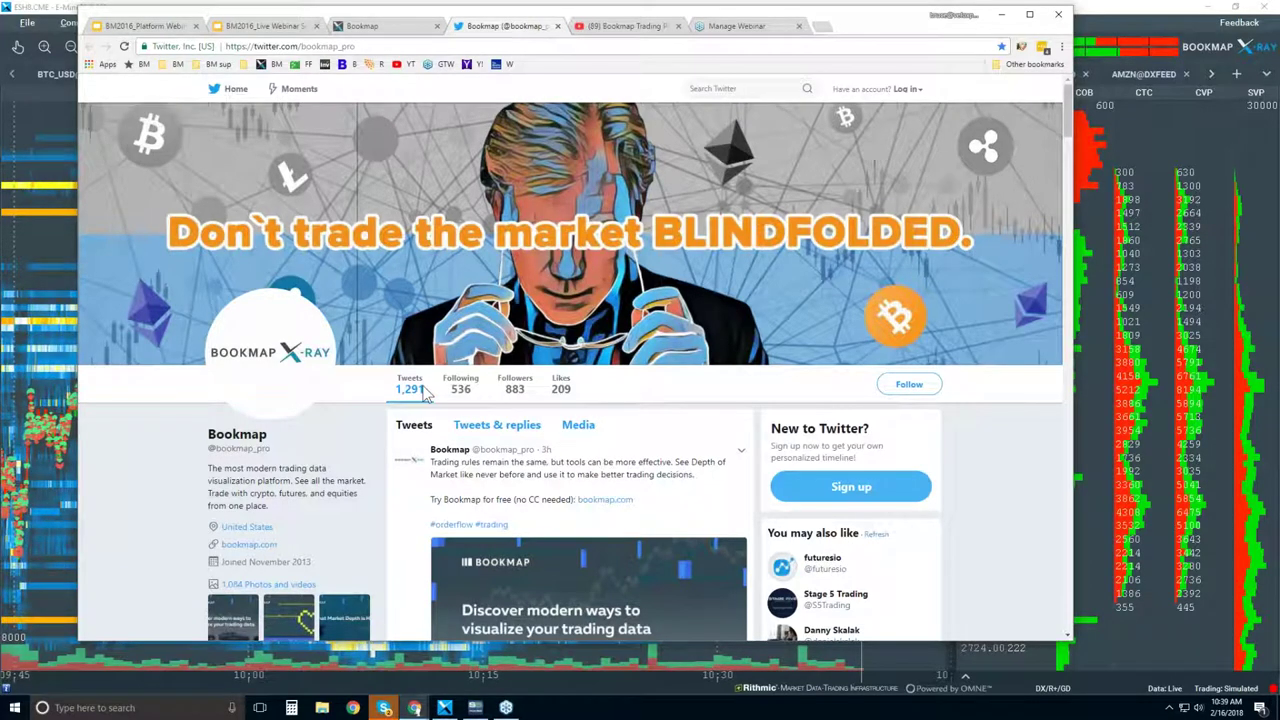
{"action": "scroll", "coordinate": [425, 393], "scroll_direction": "down", "scroll_amount": 8}
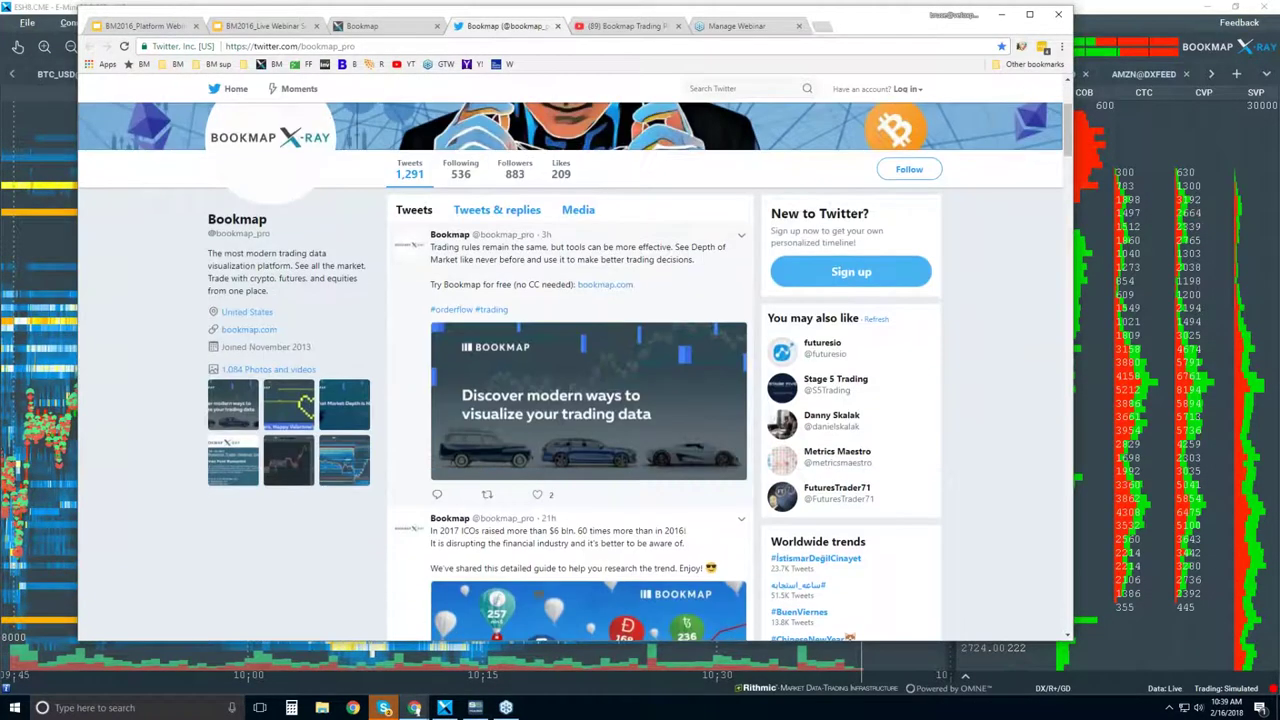
{"action": "scroll", "coordinate": [588, 400], "scroll_direction": "down", "scroll_amount": 3}
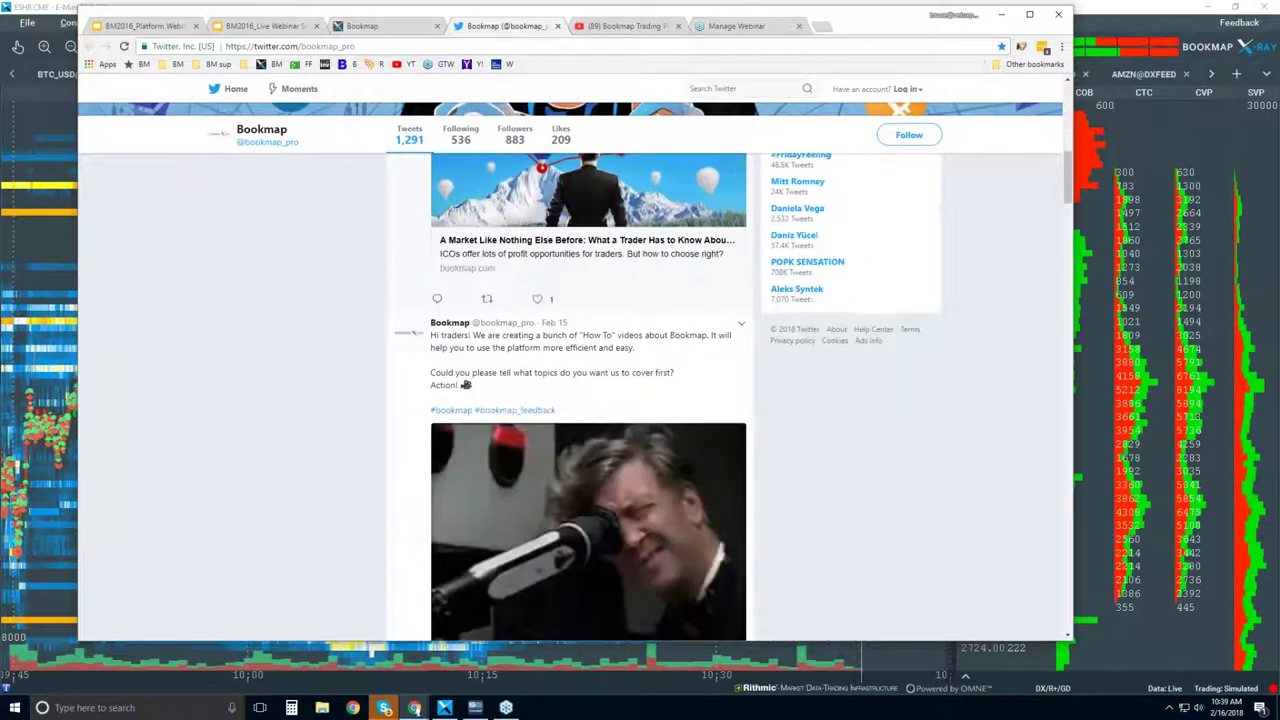
{"action": "scroll", "coordinate": [588, 400], "scroll_direction": "up", "scroll_amount": 3}
{"action": "scroll", "coordinate": [588, 400], "scroll_direction": "up", "scroll_amount": 2}
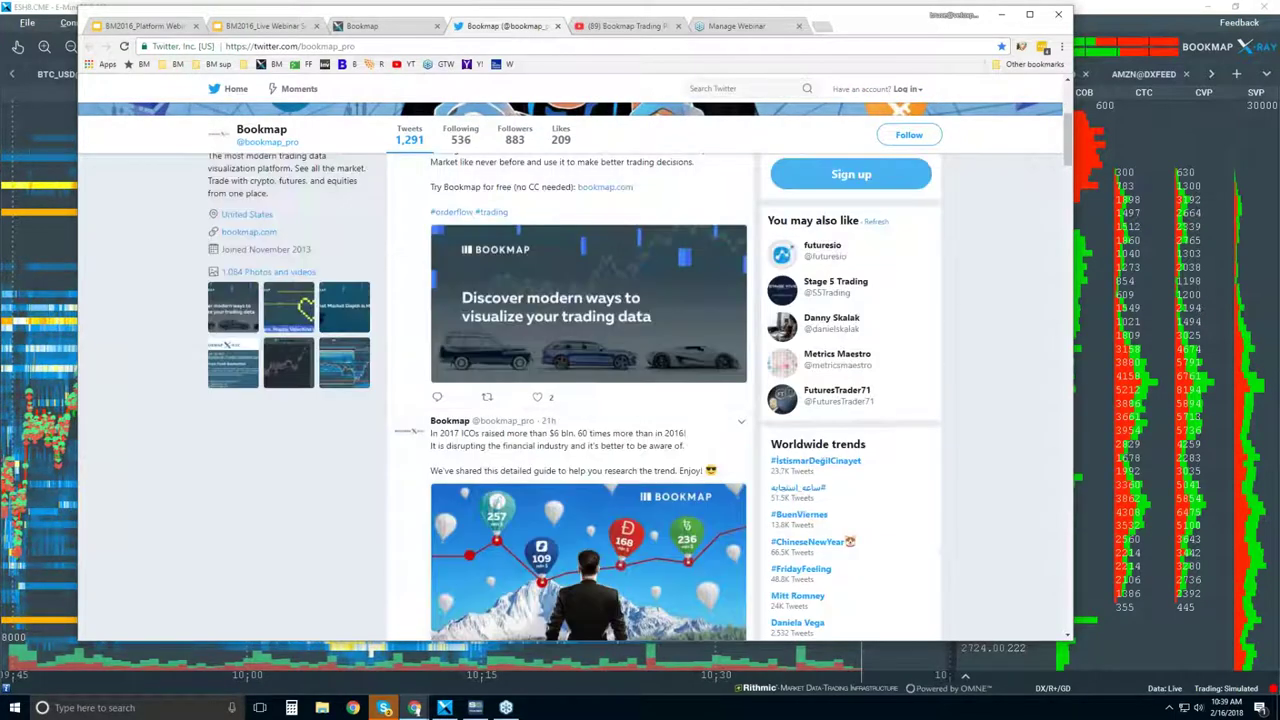
Switch to the Bookmap Trading Platform YouTube channel and browse its Features and Components and Order Flow video snippets playlists
{"action": "key", "text": "ctrl+Tab"}
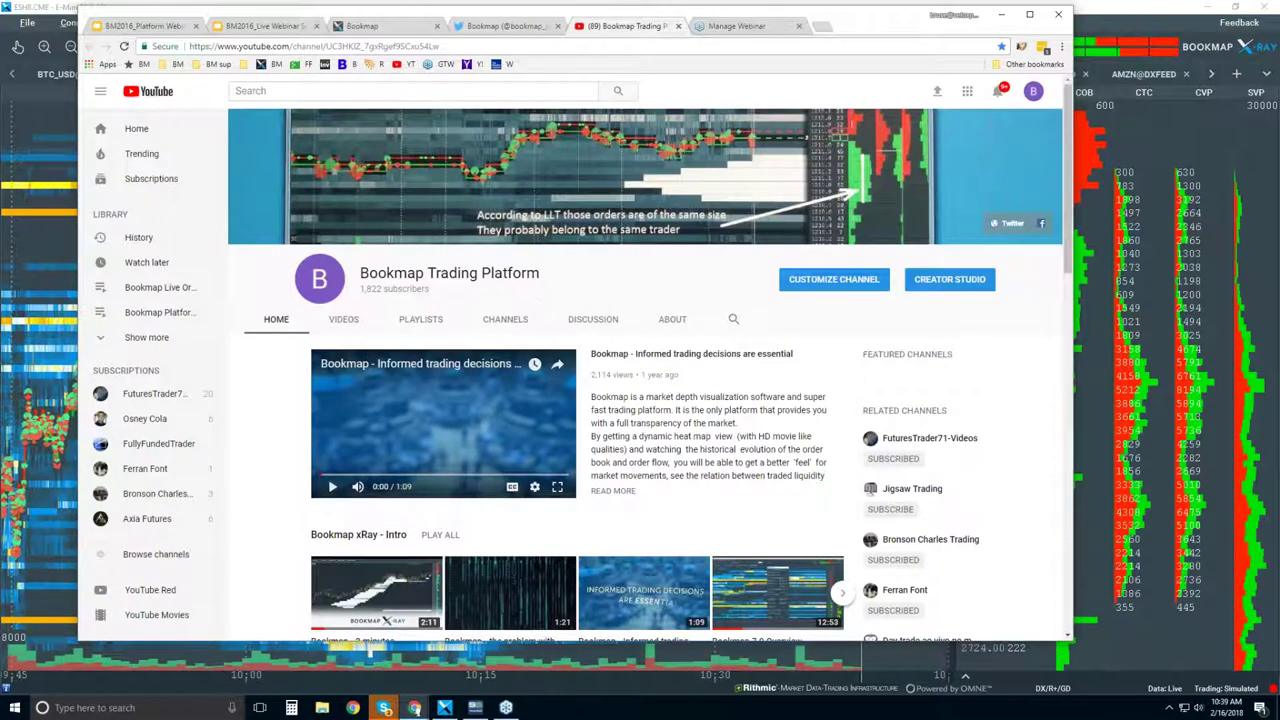
{"action": "scroll", "coordinate": [532, 282], "scroll_direction": "down", "scroll_amount": 2}
{"action": "scroll", "coordinate": [530, 300], "scroll_direction": "down", "scroll_amount": 2}
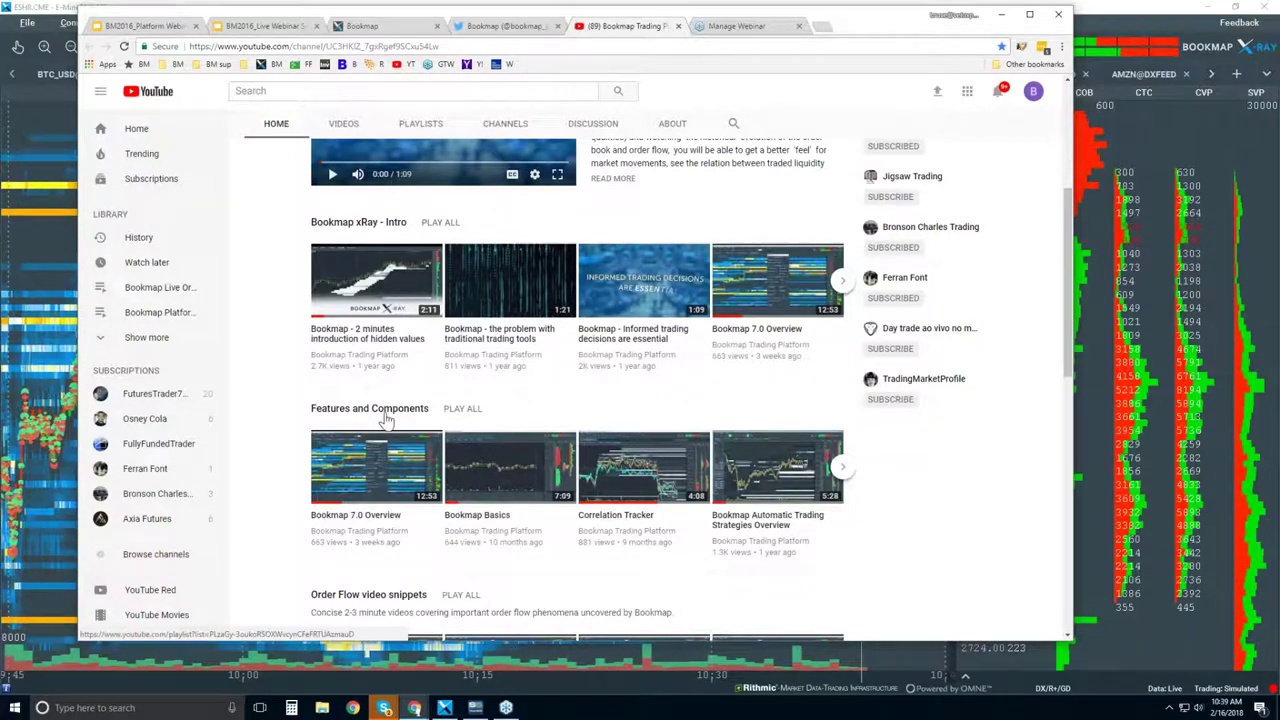
{"action": "scroll", "coordinate": [386, 420], "scroll_direction": "down", "scroll_amount": 2}
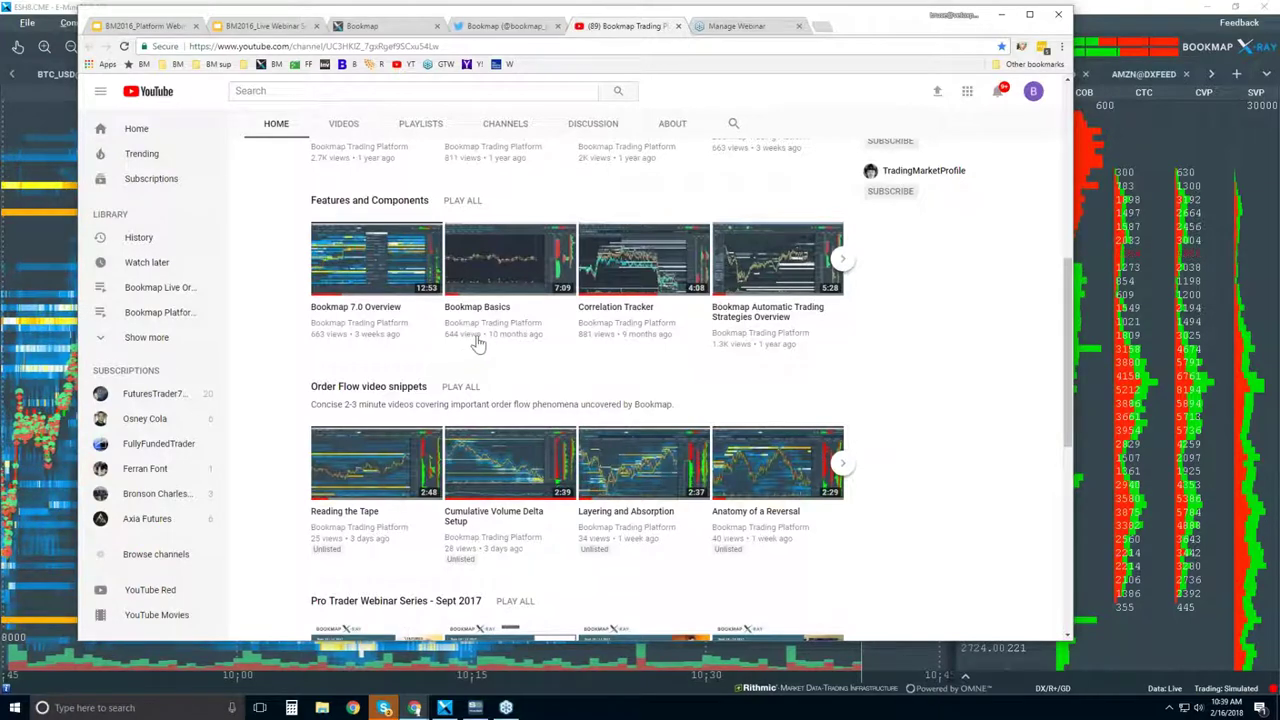
Move the browser out of the way and switch to the Bookmap platform's ESH8.CME chart
{"action": "left_click_drag", "start_coordinate": [467, 12], "coordinate": [478, 16]}
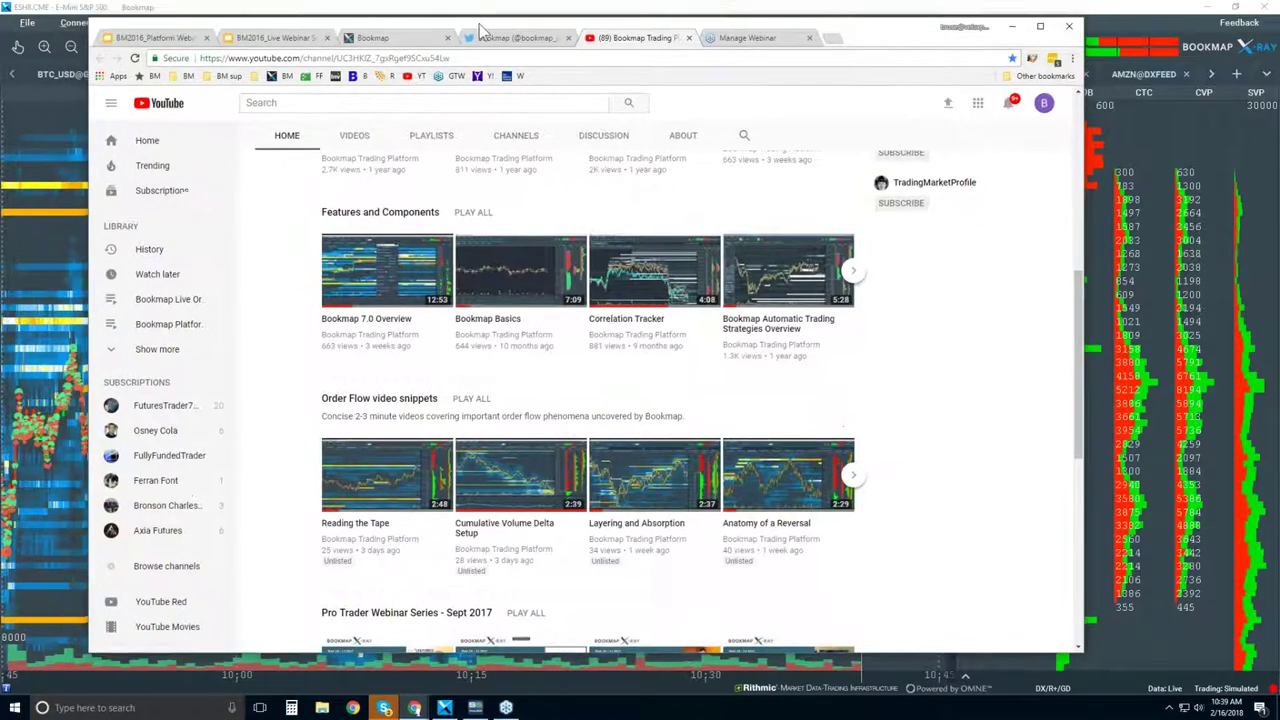
{"action": "left_click", "coordinate": [478, 12]}
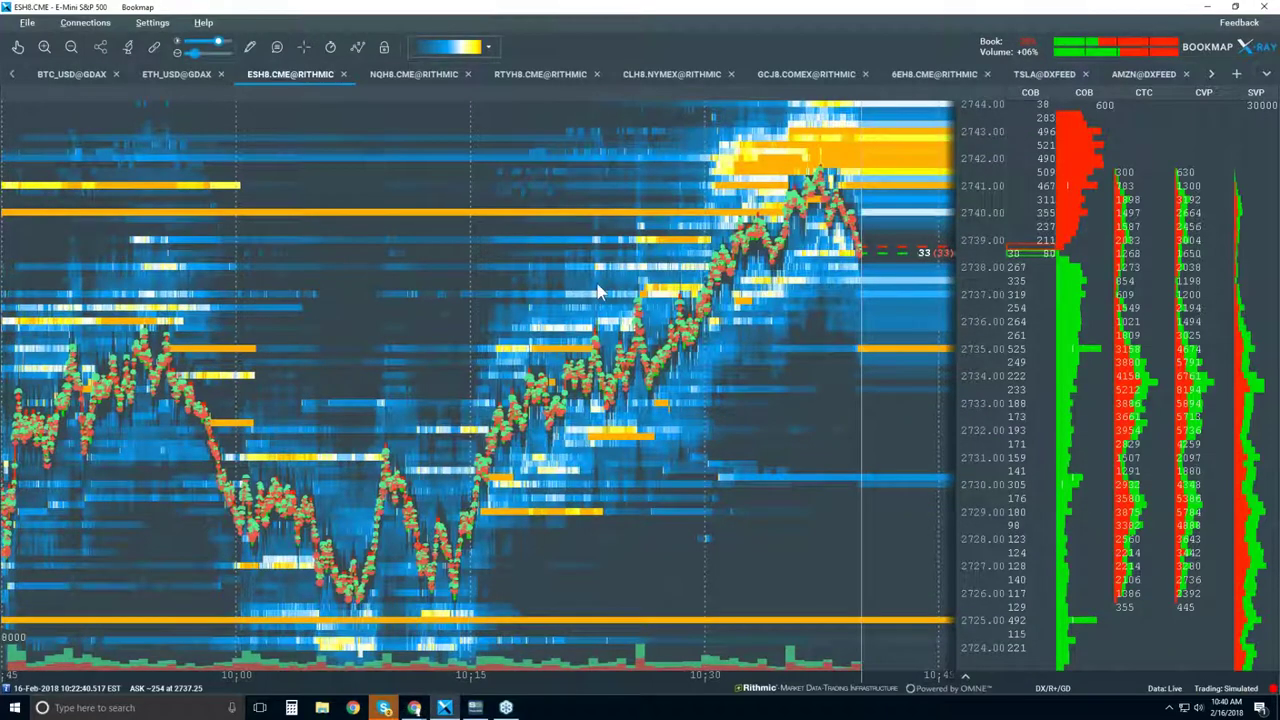
Show candlestick bars on the ESH8.CME chart and hide the volume dots, best bid/ask and heatmap
{"action": "scroll", "coordinate": [598, 291], "scroll_direction": "down", "scroll_amount": 3}
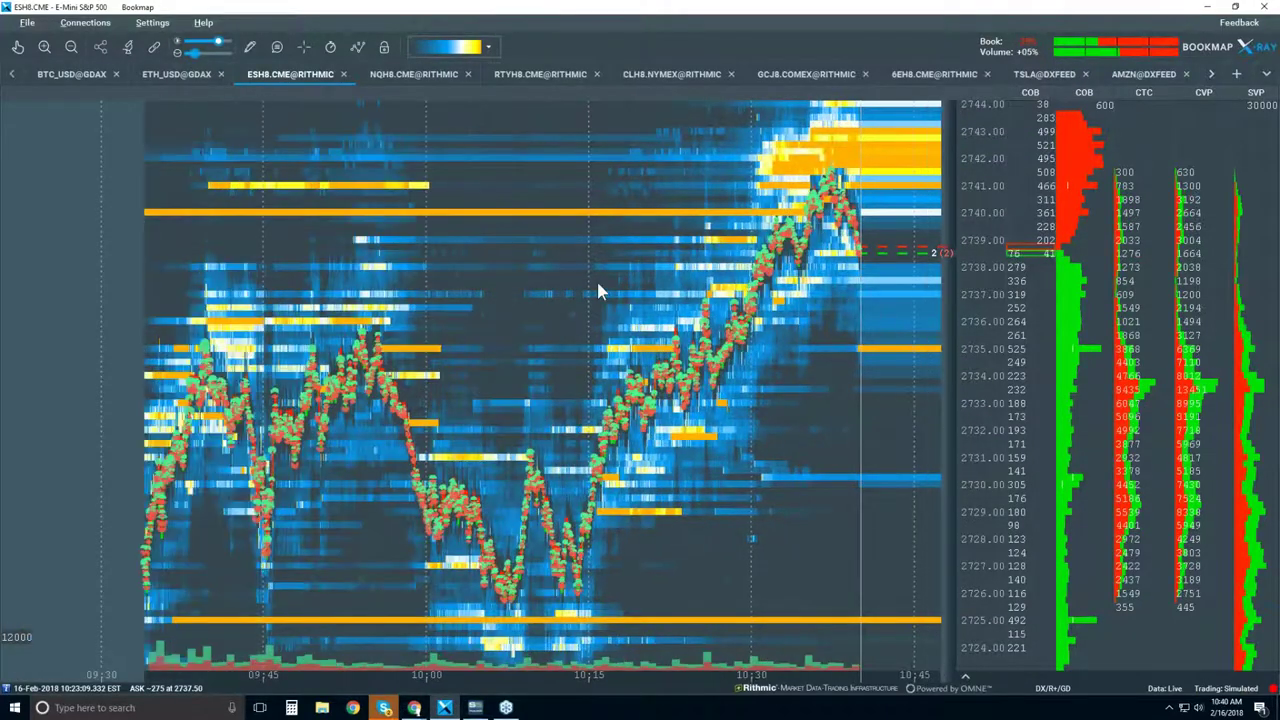
{"action": "scroll", "coordinate": [598, 291], "scroll_direction": "down", "scroll_amount": 2}
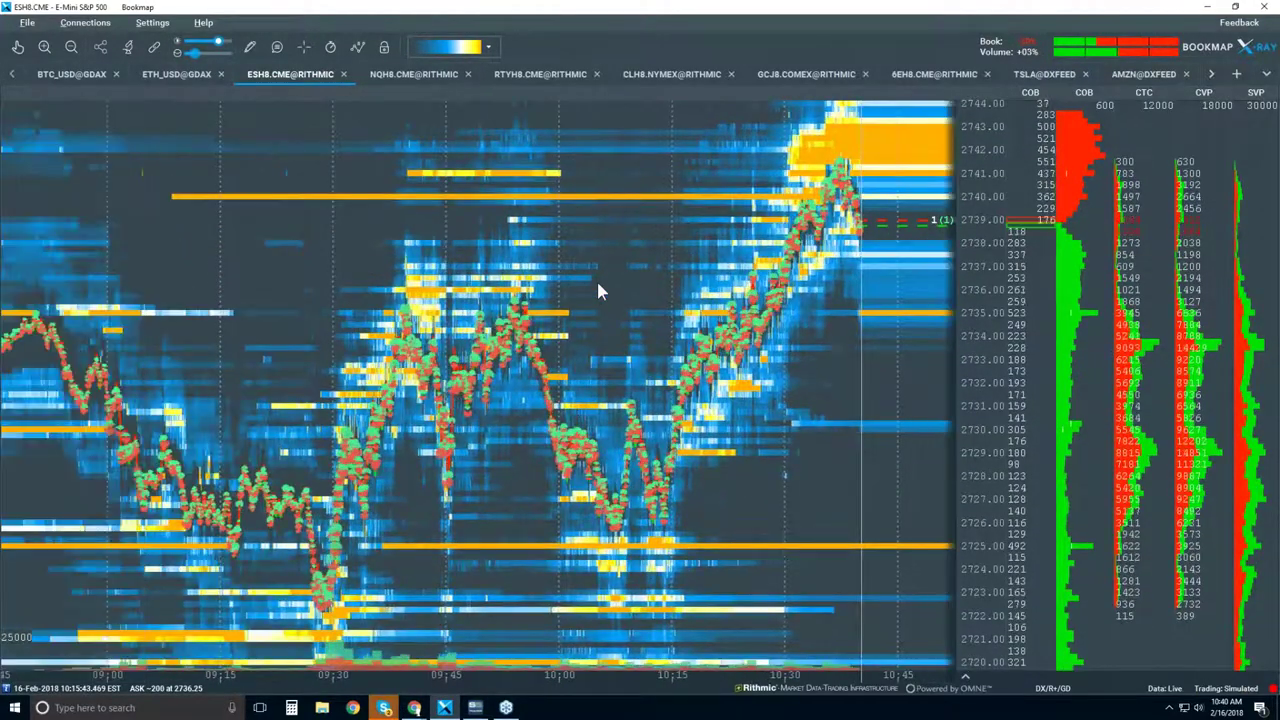
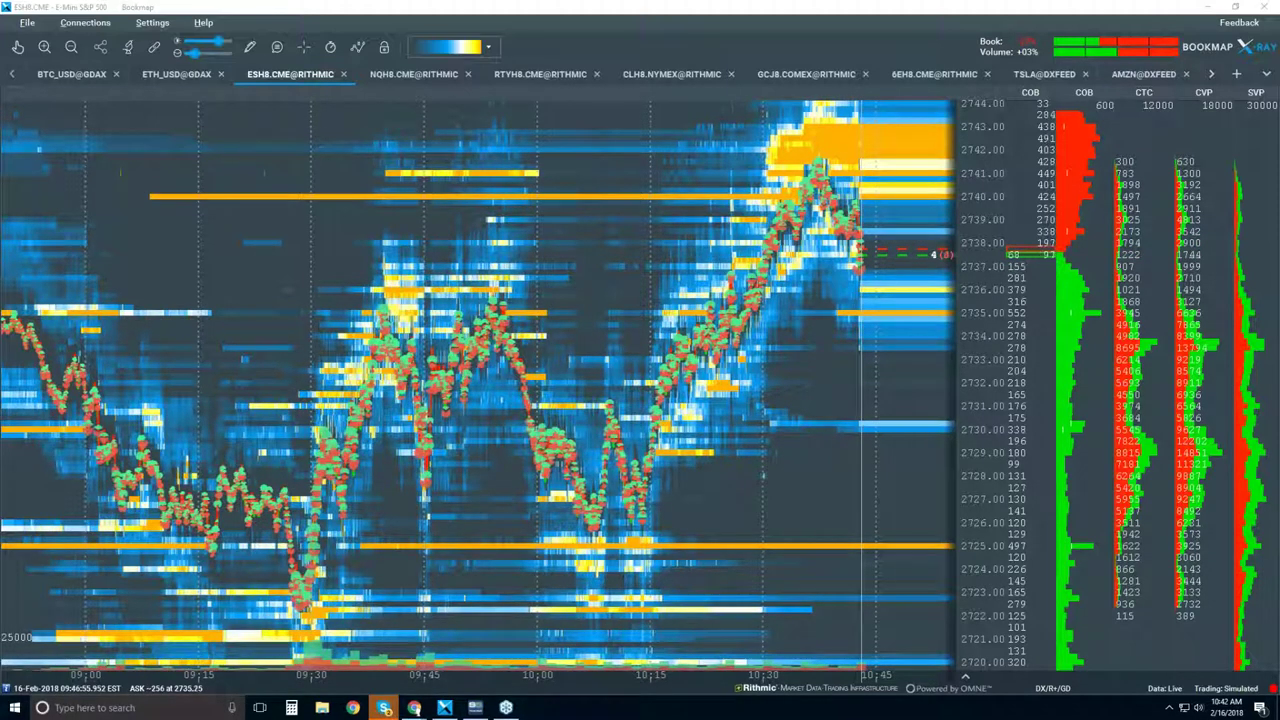
{"action": "left_click", "coordinate": [358, 48]}
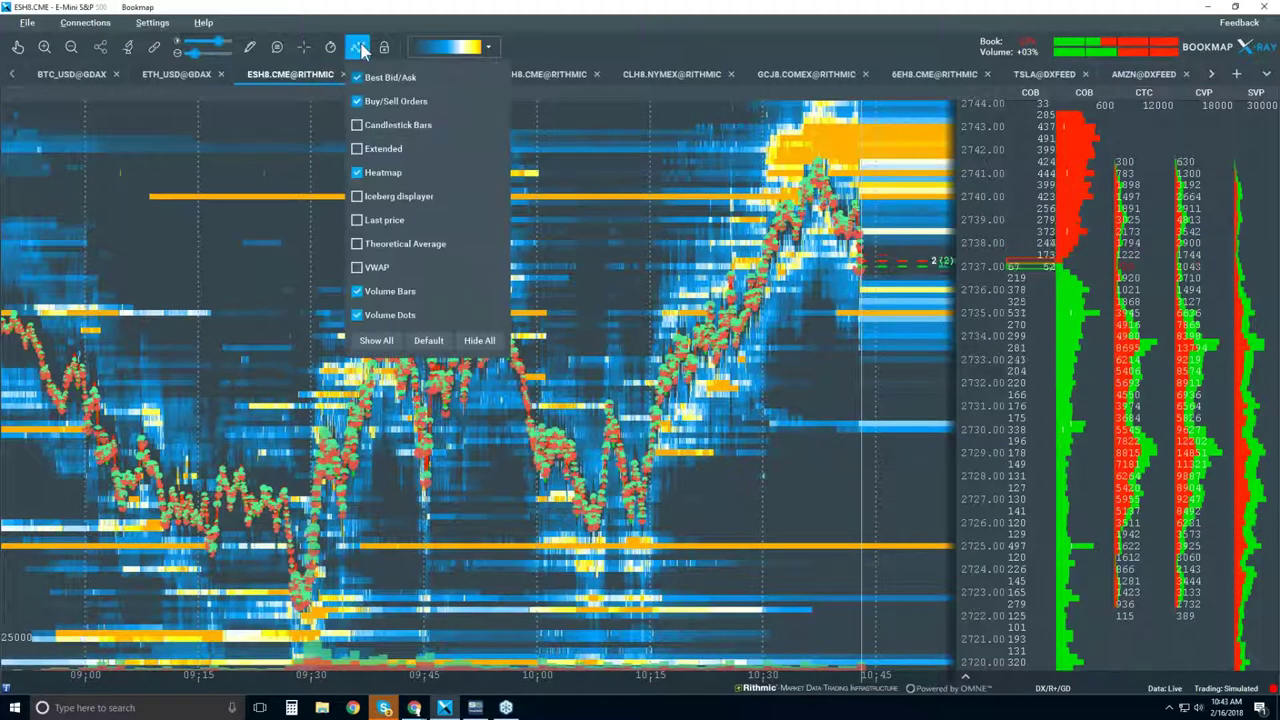
{"action": "left_click", "coordinate": [360, 126]}
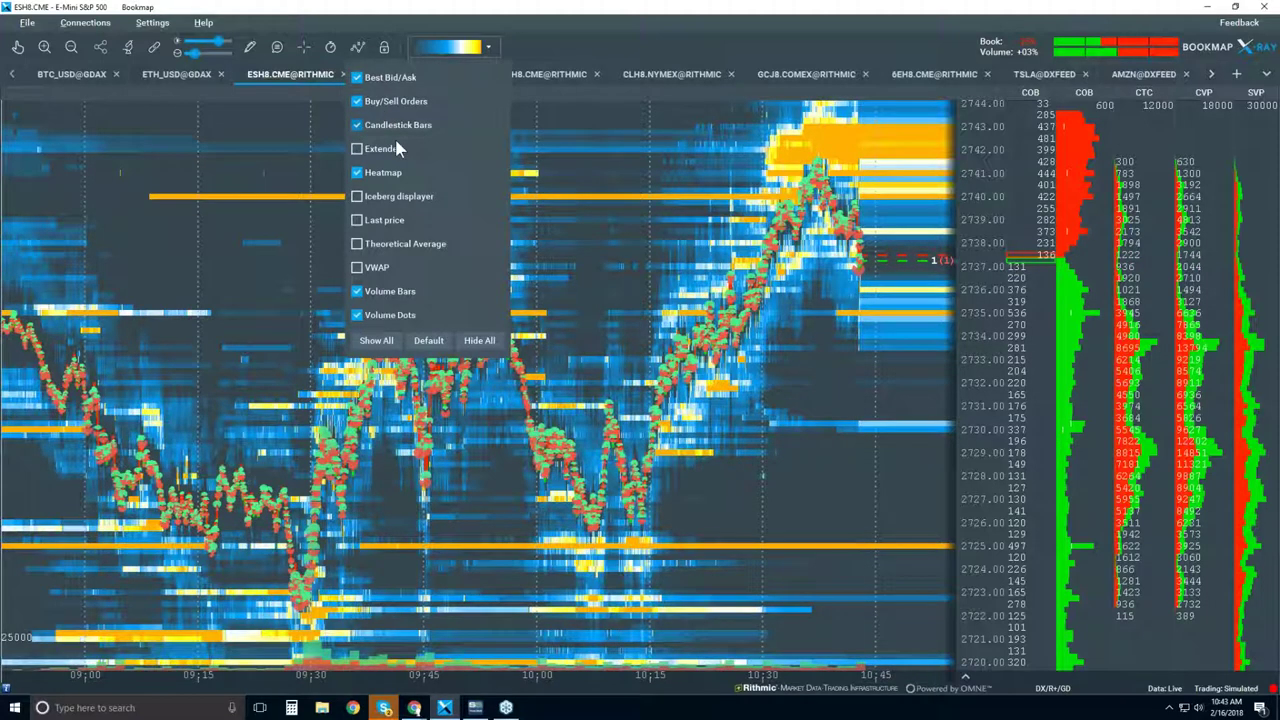
{"action": "left_click", "coordinate": [376, 315]}
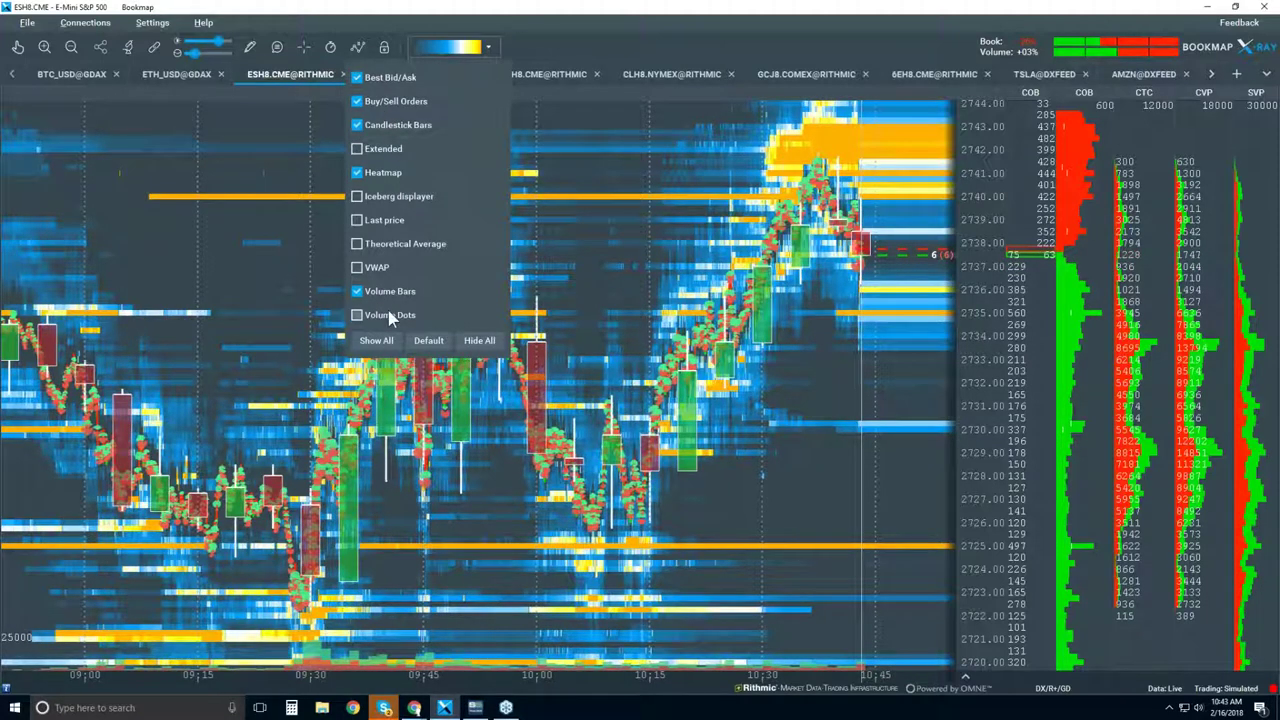
{"action": "left_click", "coordinate": [358, 77]}
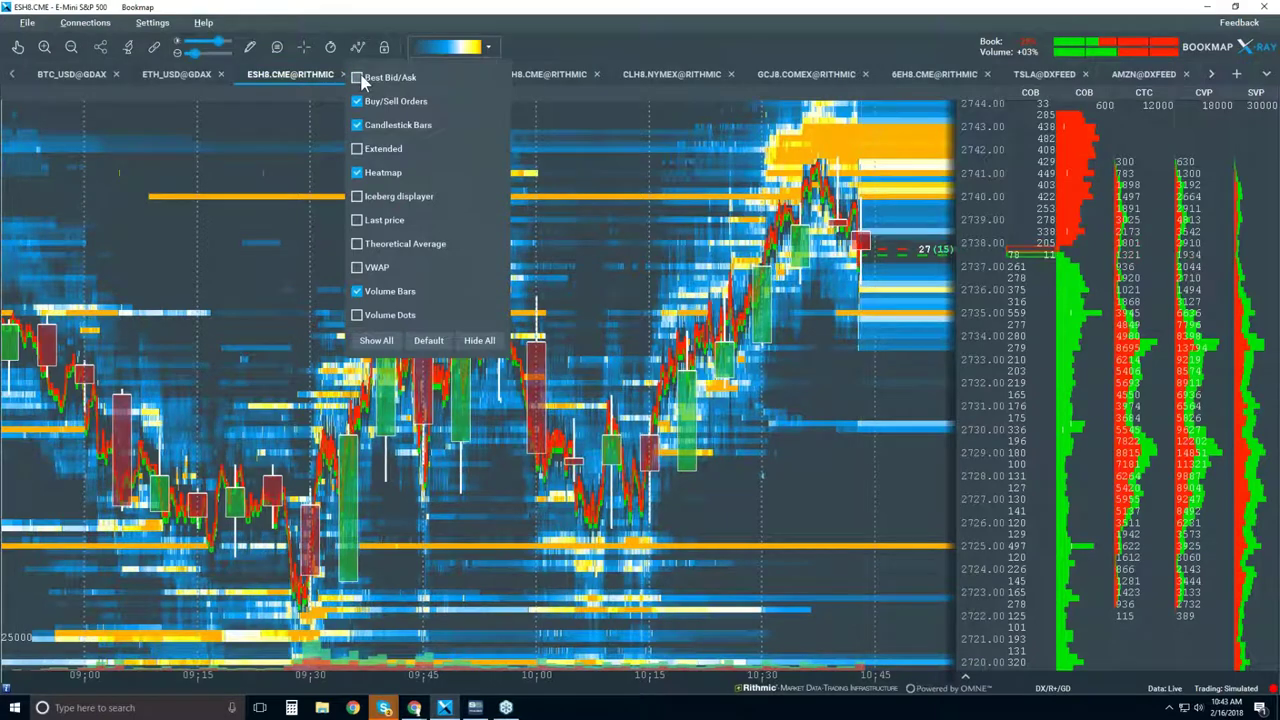
{"action": "left_click", "coordinate": [358, 173]}
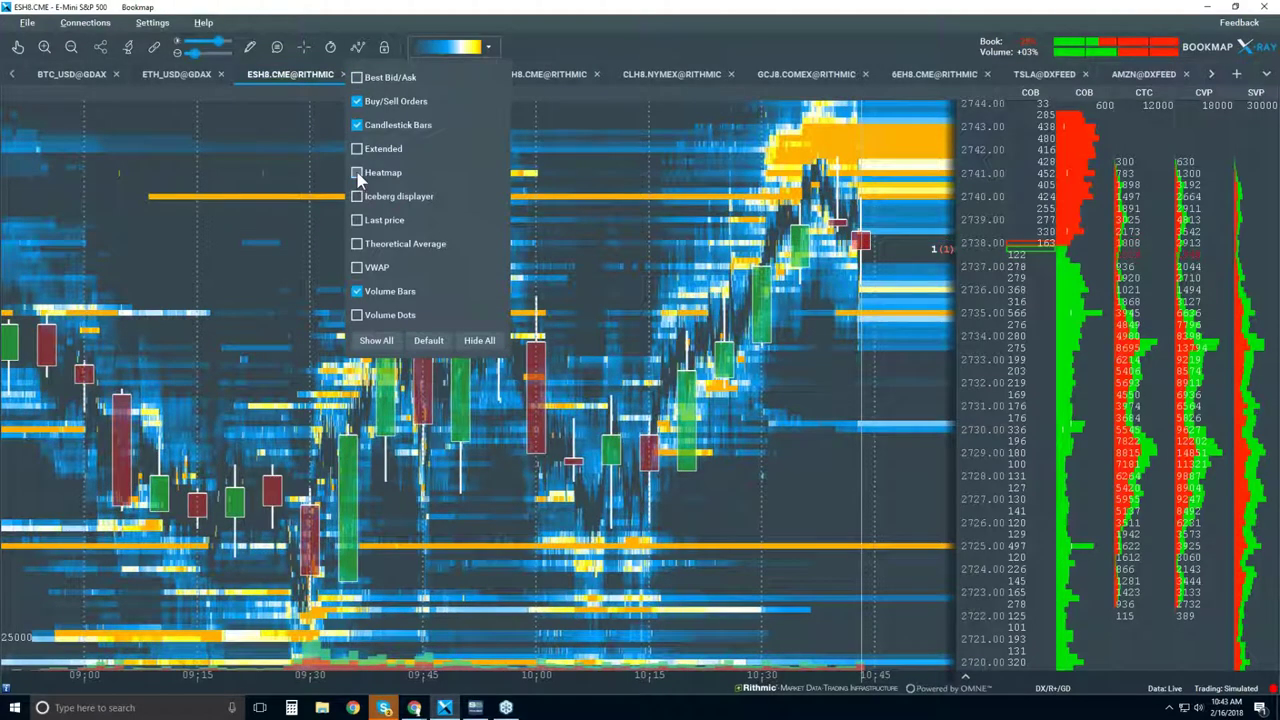
{"action": "left_click", "coordinate": [597, 285]}
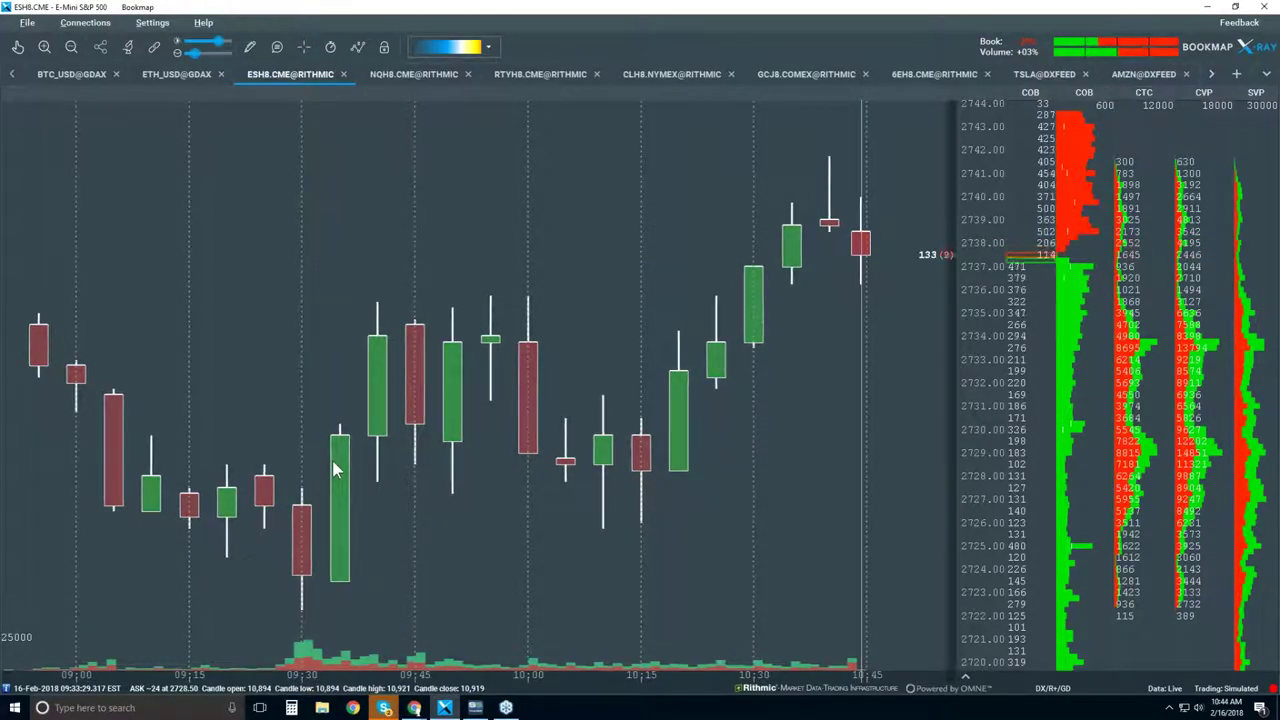
Turn the best bid/ask line back on over the candlestick bars
{"action": "left_click", "coordinate": [358, 48]}
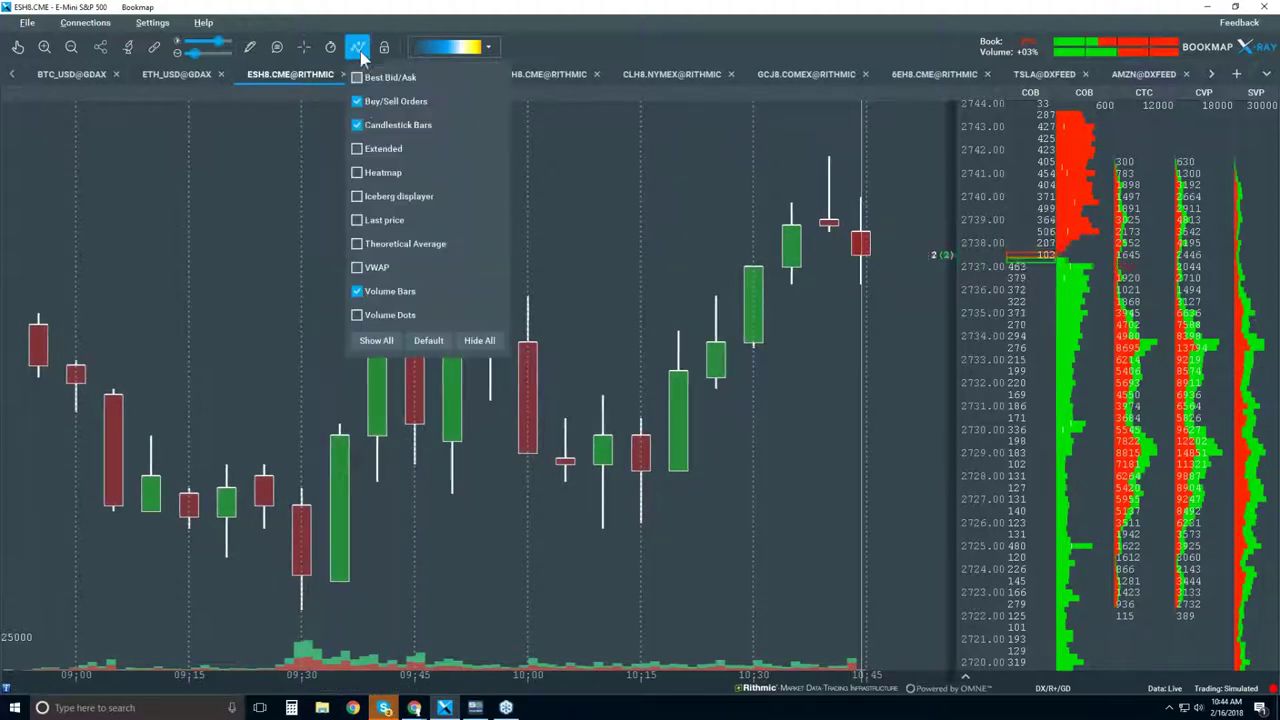
{"action": "left_click", "coordinate": [357, 101]}
{"action": "left_click", "coordinate": [357, 77]}
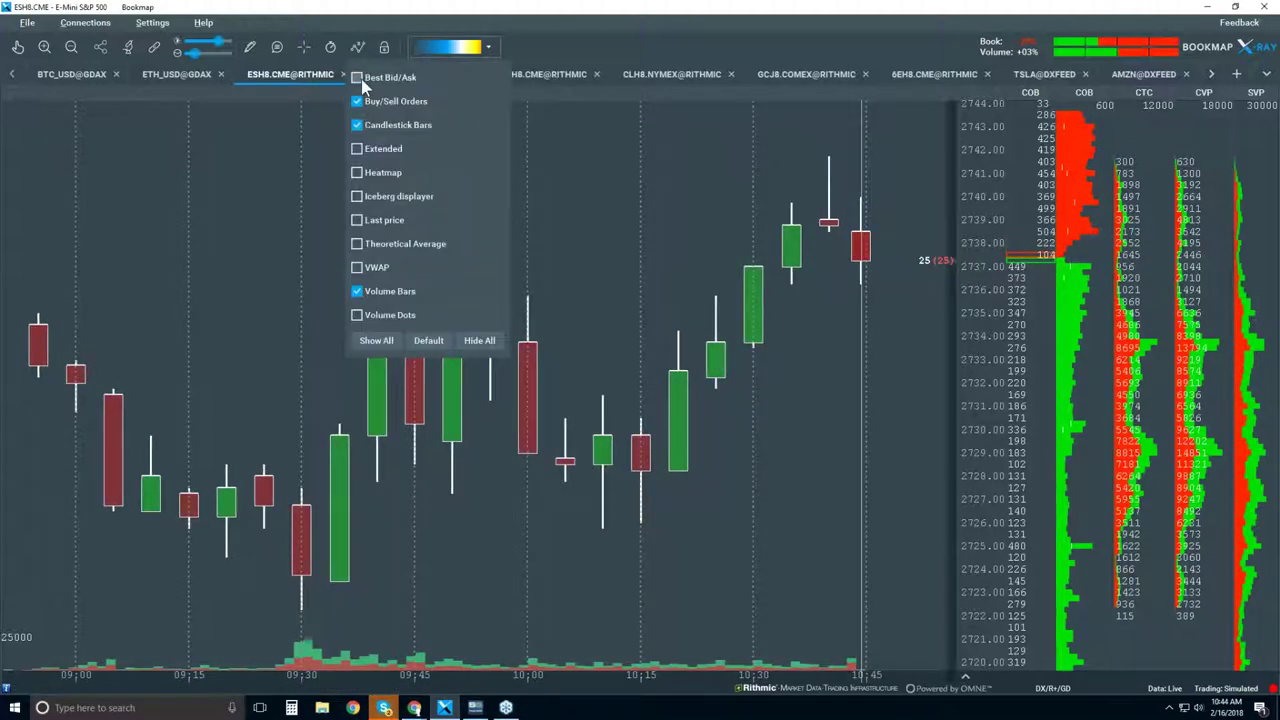
{"action": "left_click", "coordinate": [187, 203]}
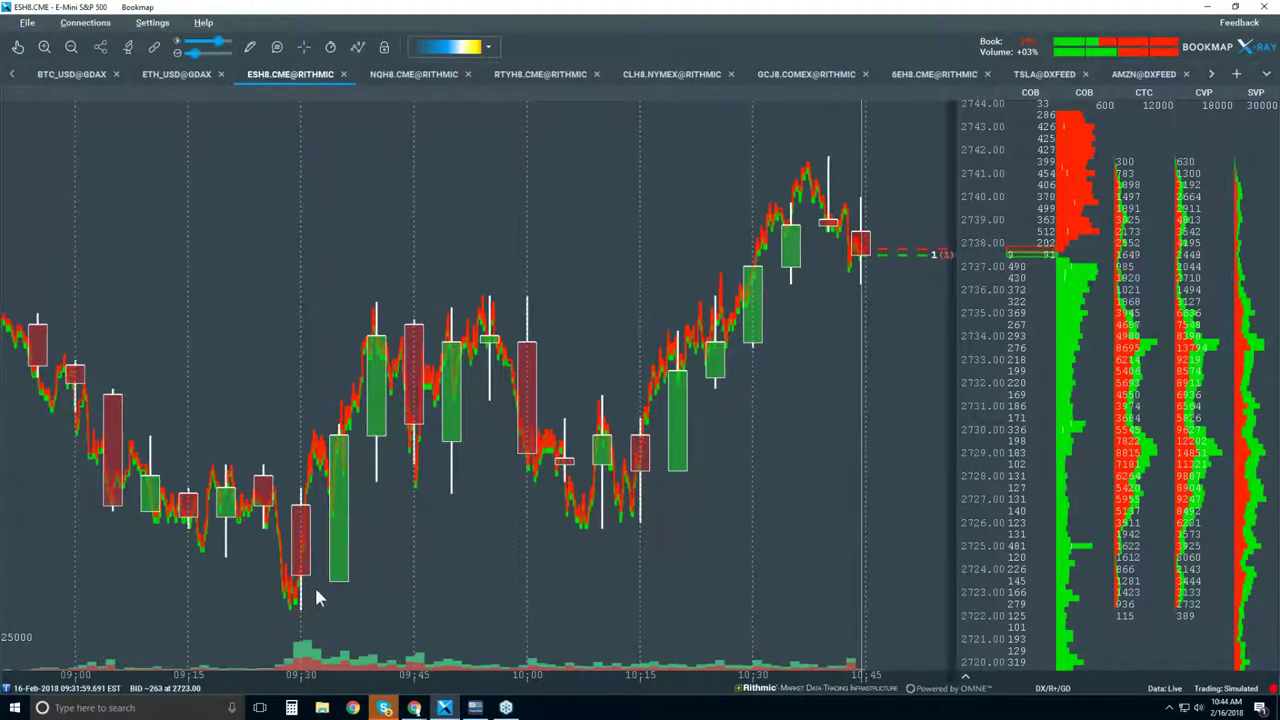
Examine the best bid/ask line against the candlesticks before and after the 09:30 open using the hand tool
{"action": "left_click", "coordinate": [18, 46]}
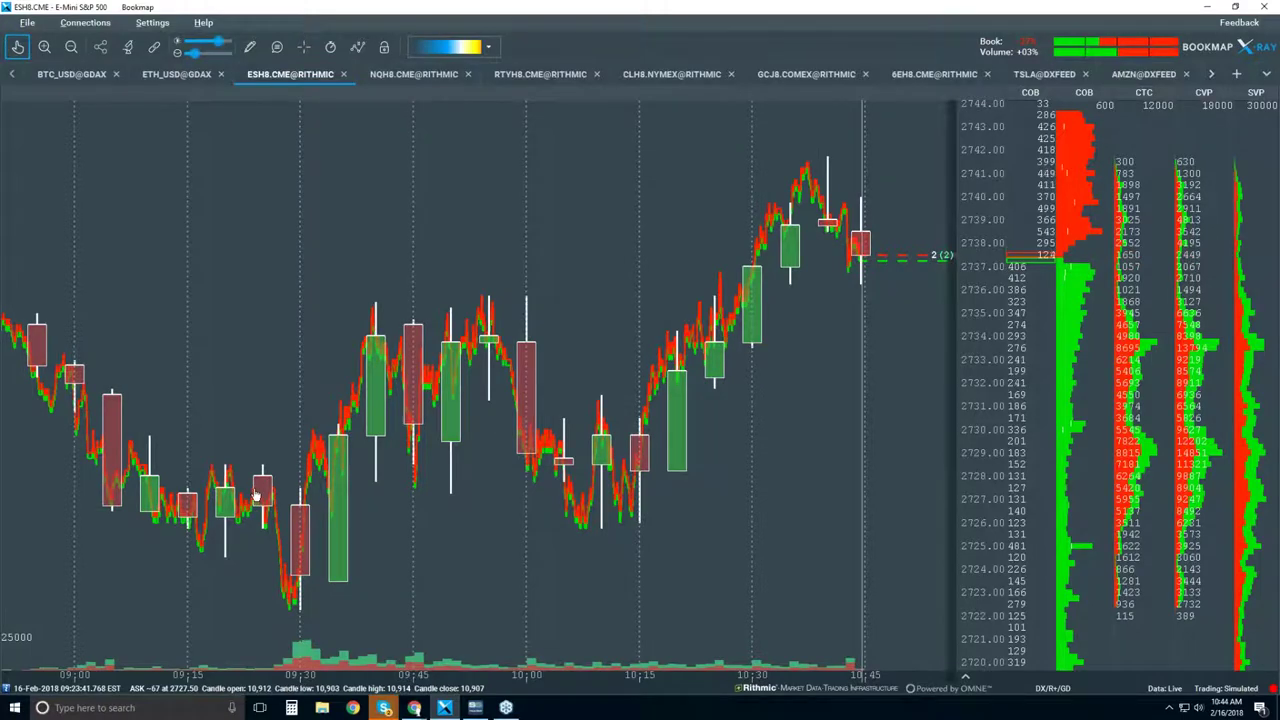
{"action": "scroll", "coordinate": [270, 465], "scroll_direction": "up", "scroll_amount": 3}
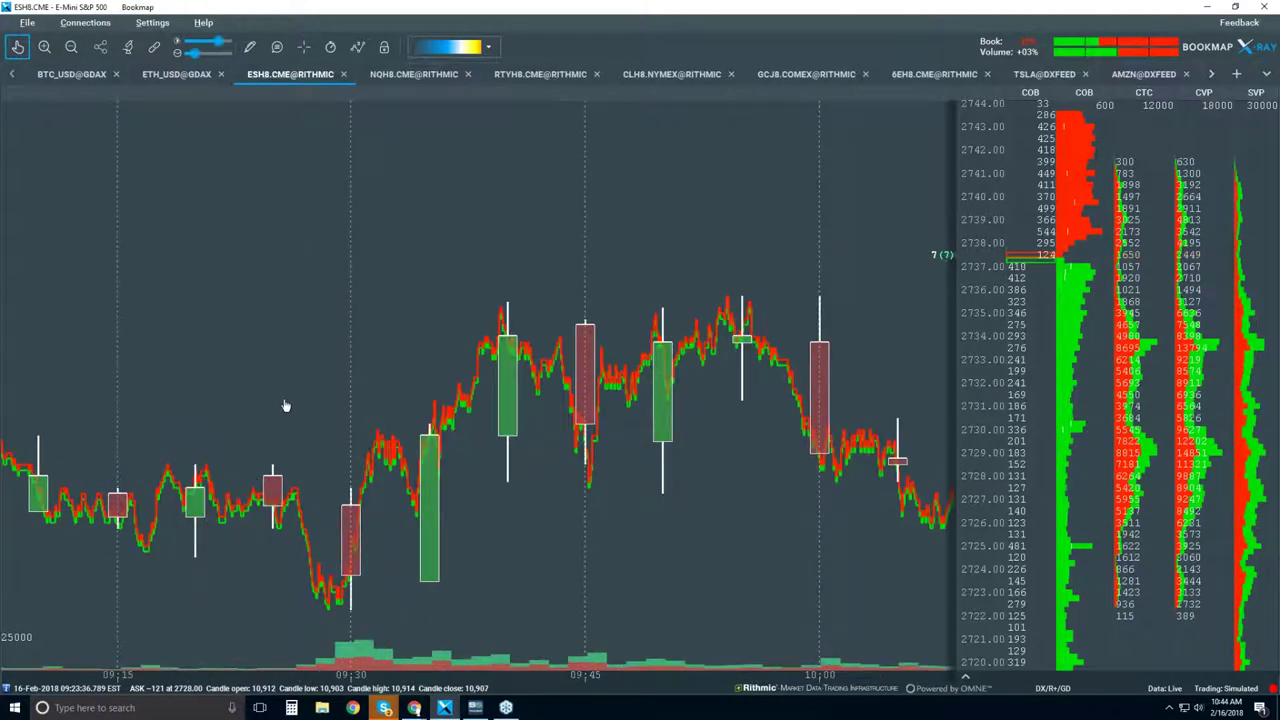
{"action": "scroll", "coordinate": [285, 405], "scroll_direction": "up", "scroll_amount": 4}
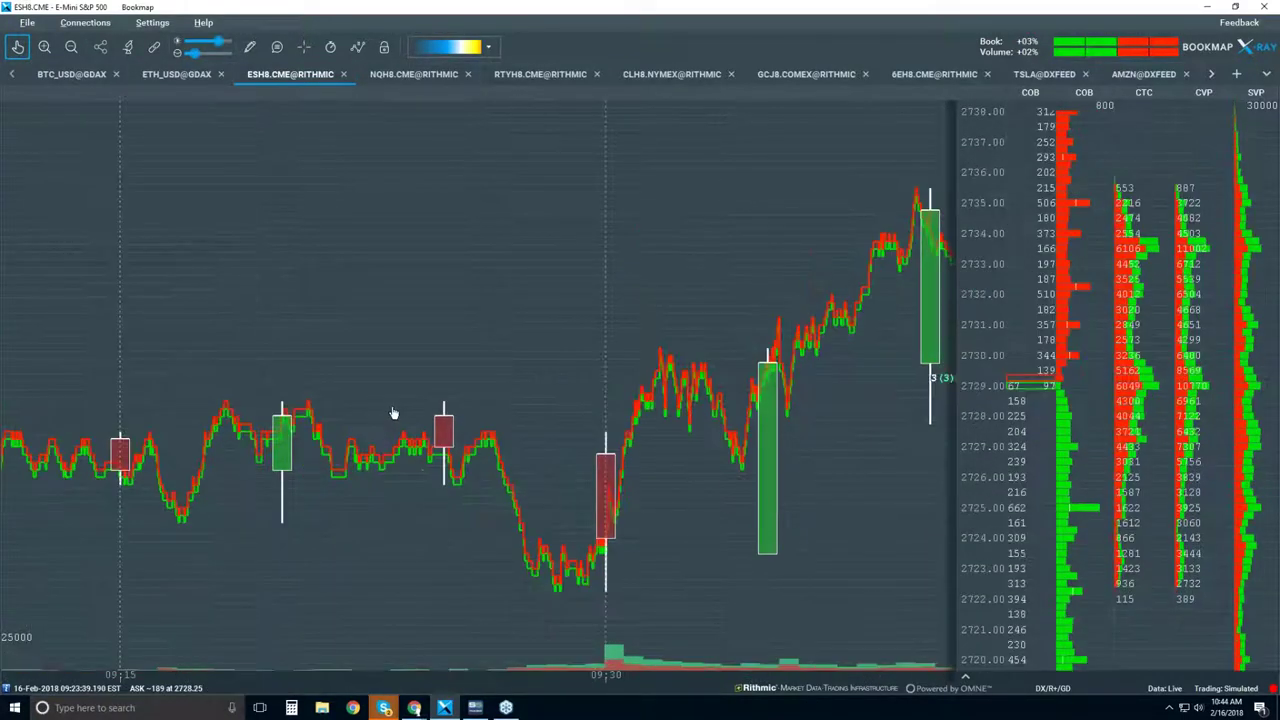
{"action": "scroll", "coordinate": [438, 348], "scroll_direction": "down", "scroll_amount": 2}
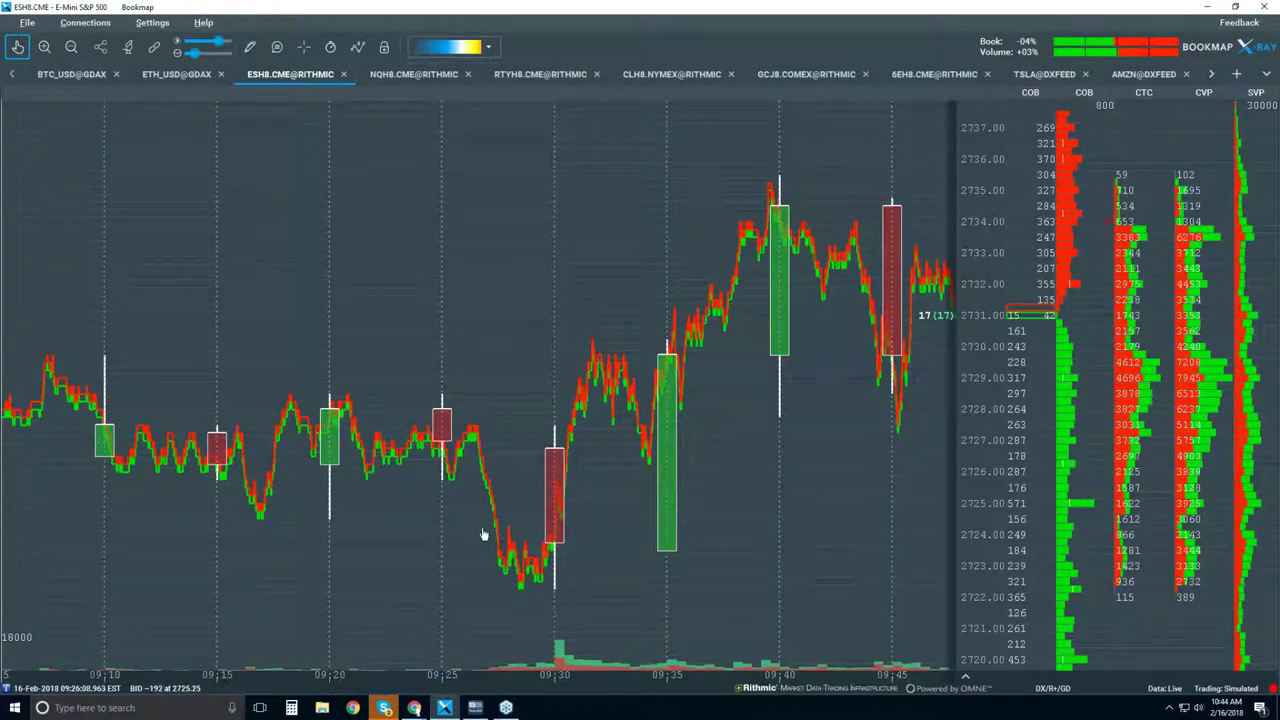
{"action": "left_click_drag", "start_coordinate": [147, 437], "coordinate": [360, 418]}
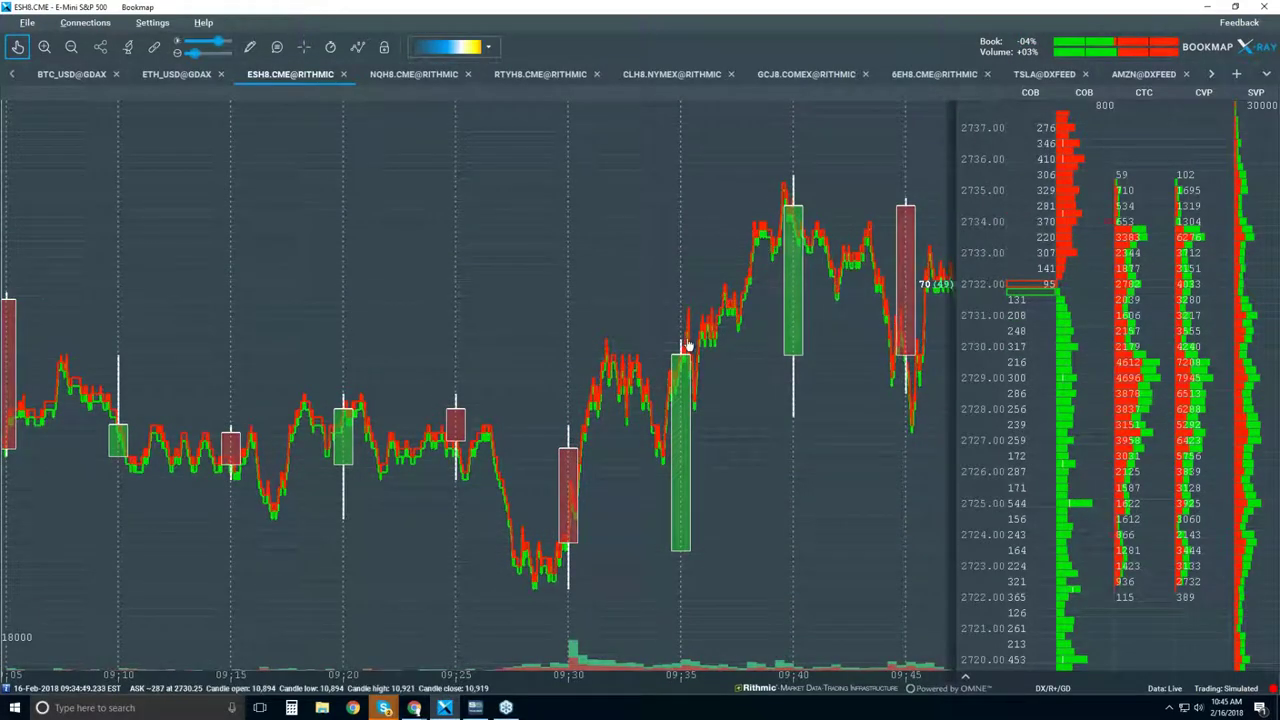
{"action": "left_click_drag", "start_coordinate": [557, 277], "coordinate": [673, 284]}
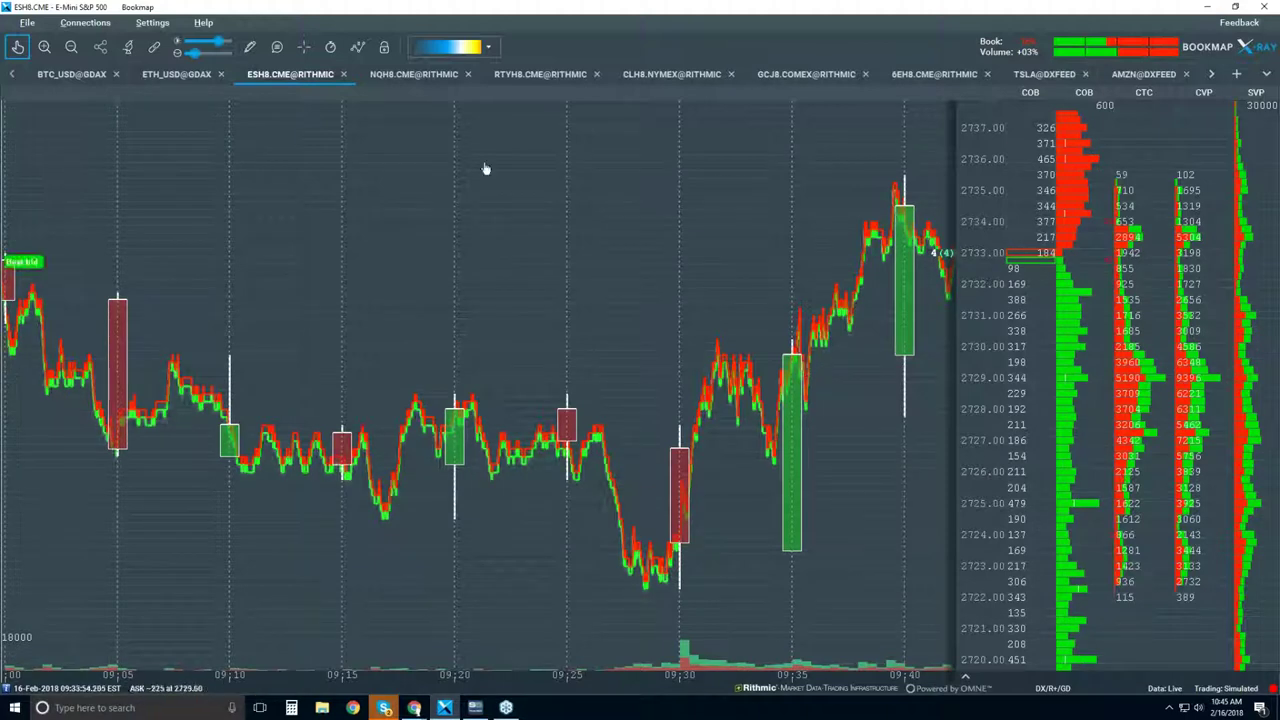
Turn the volume dots back on alongside the candlestick bars and best bid/ask line
{"action": "left_click", "coordinate": [358, 48]}
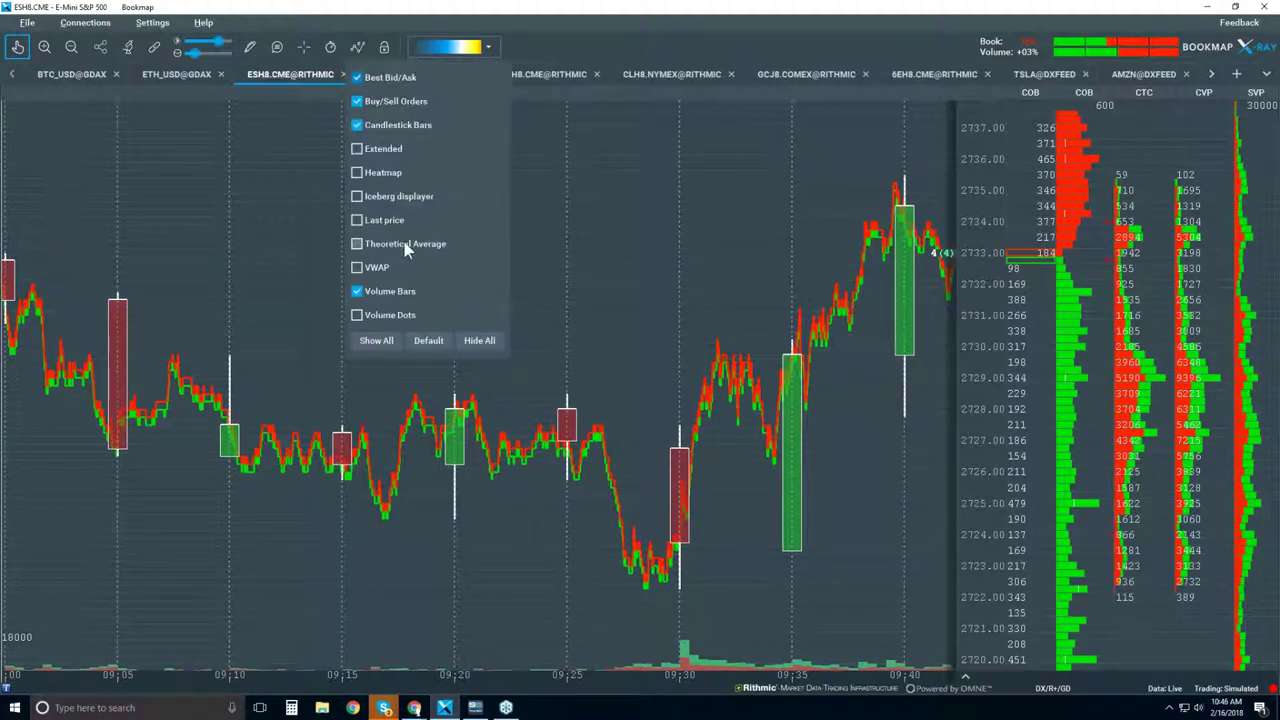
{"action": "left_click", "coordinate": [395, 315]}
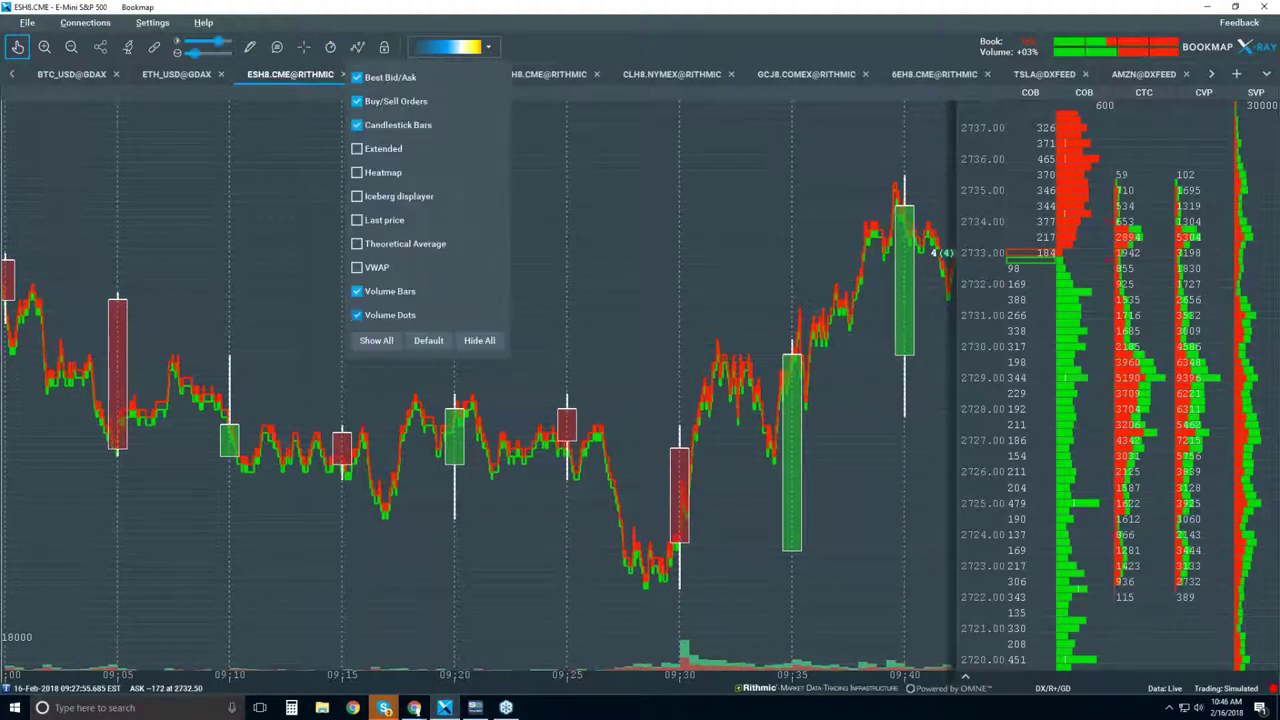
{"action": "left_click", "coordinate": [676, 349]}
Examine the volume dots and bid/ask movement around the 09:30 candle at a scale of seconds
{"action": "scroll", "coordinate": [671, 350], "scroll_direction": "up", "scroll_amount": 2}
{"action": "scroll", "coordinate": [670, 353], "scroll_direction": "up", "scroll_amount": 2}
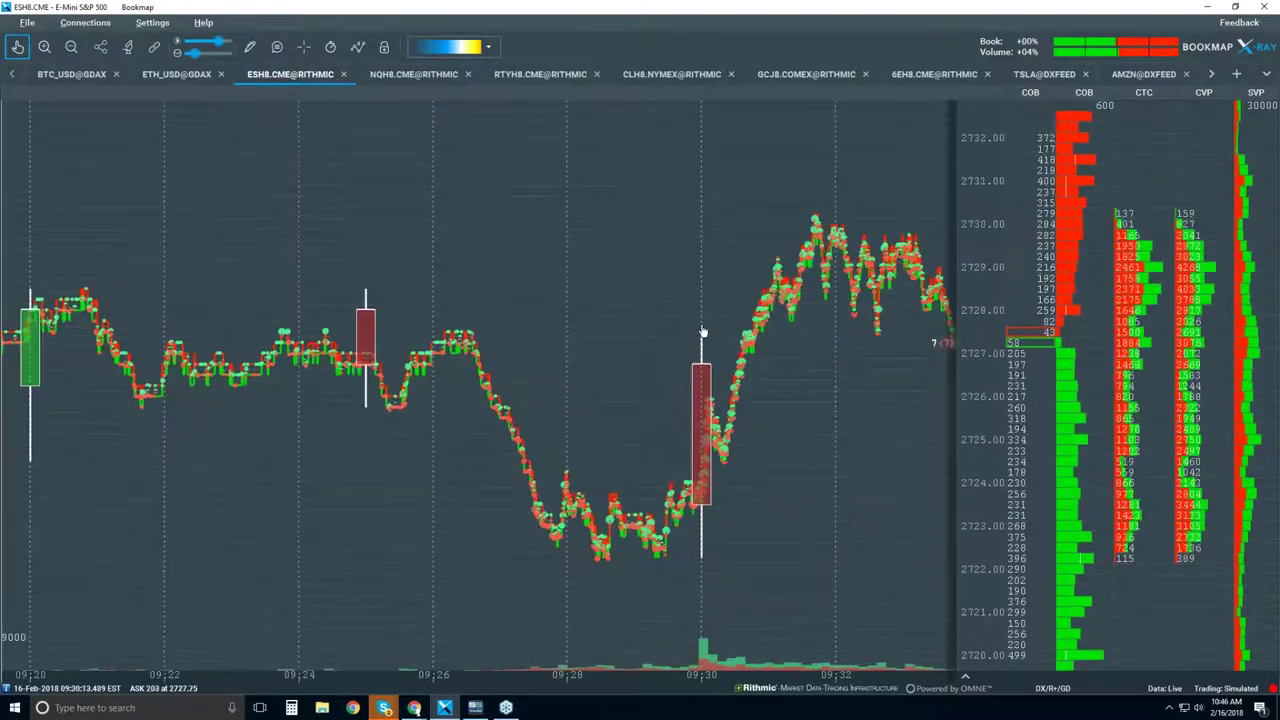
{"action": "scroll", "coordinate": [680, 335], "scroll_direction": "up", "scroll_amount": 2}
{"action": "left_click_drag", "start_coordinate": [723, 316], "coordinate": [568, 316]}
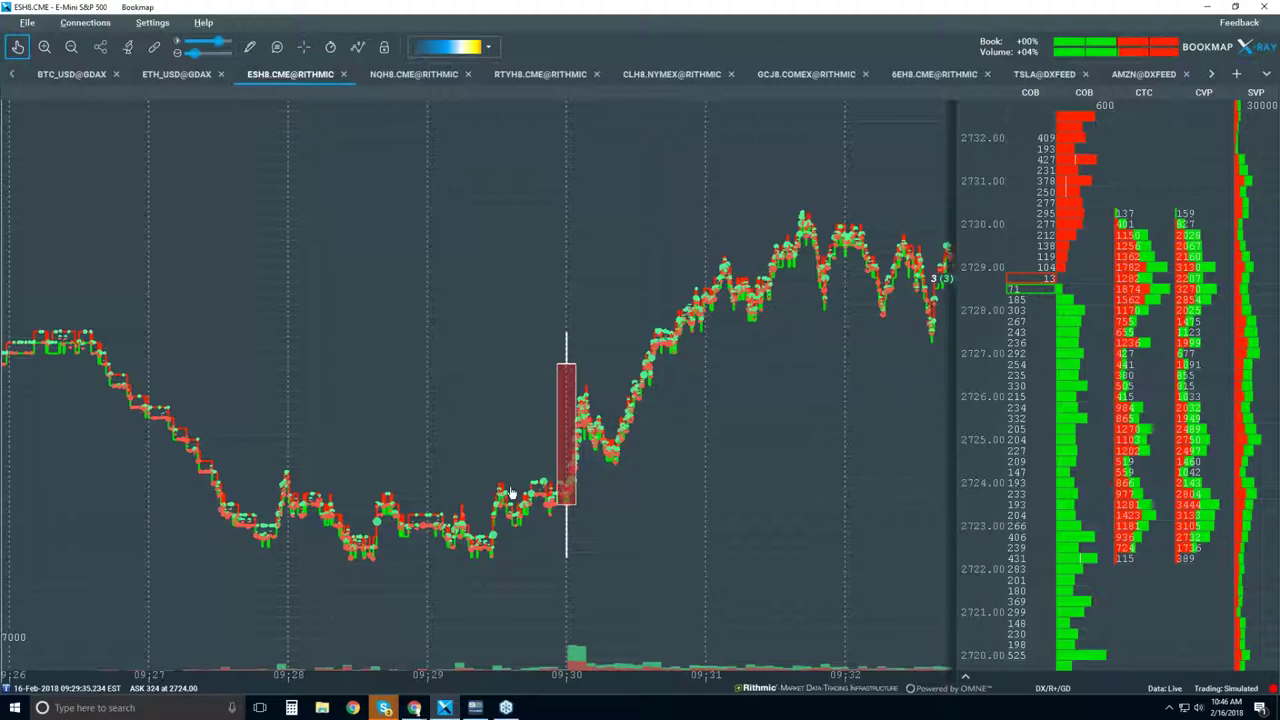
{"action": "scroll", "coordinate": [551, 434], "scroll_direction": "up", "scroll_amount": 3}
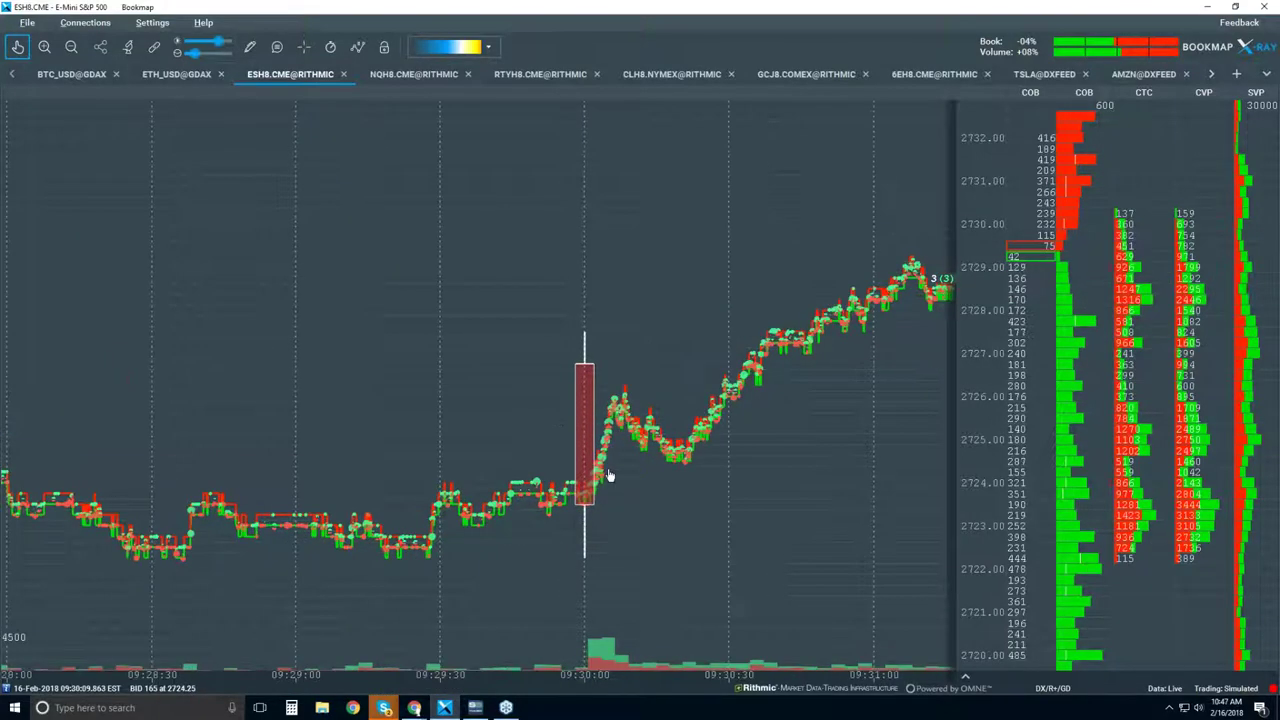
{"action": "scroll", "coordinate": [610, 445], "scroll_direction": "up", "scroll_amount": 3}
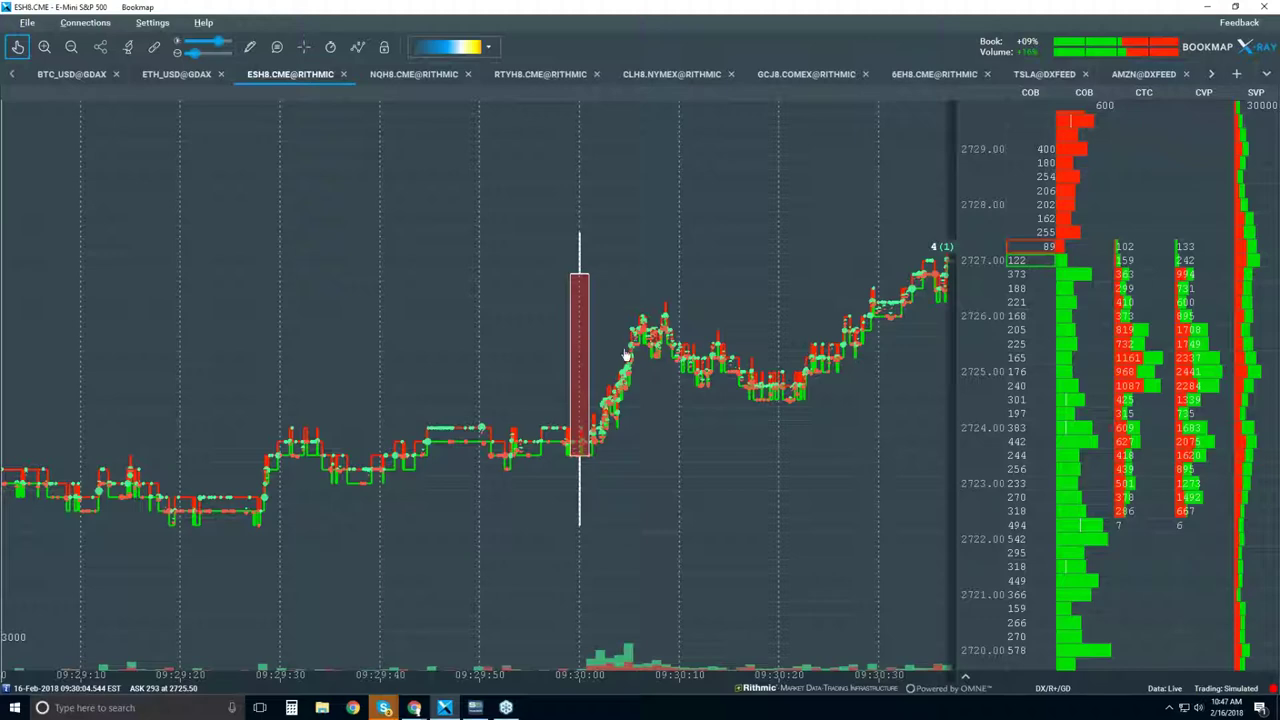
{"action": "scroll", "coordinate": [625, 355], "scroll_direction": "up", "scroll_amount": 2}
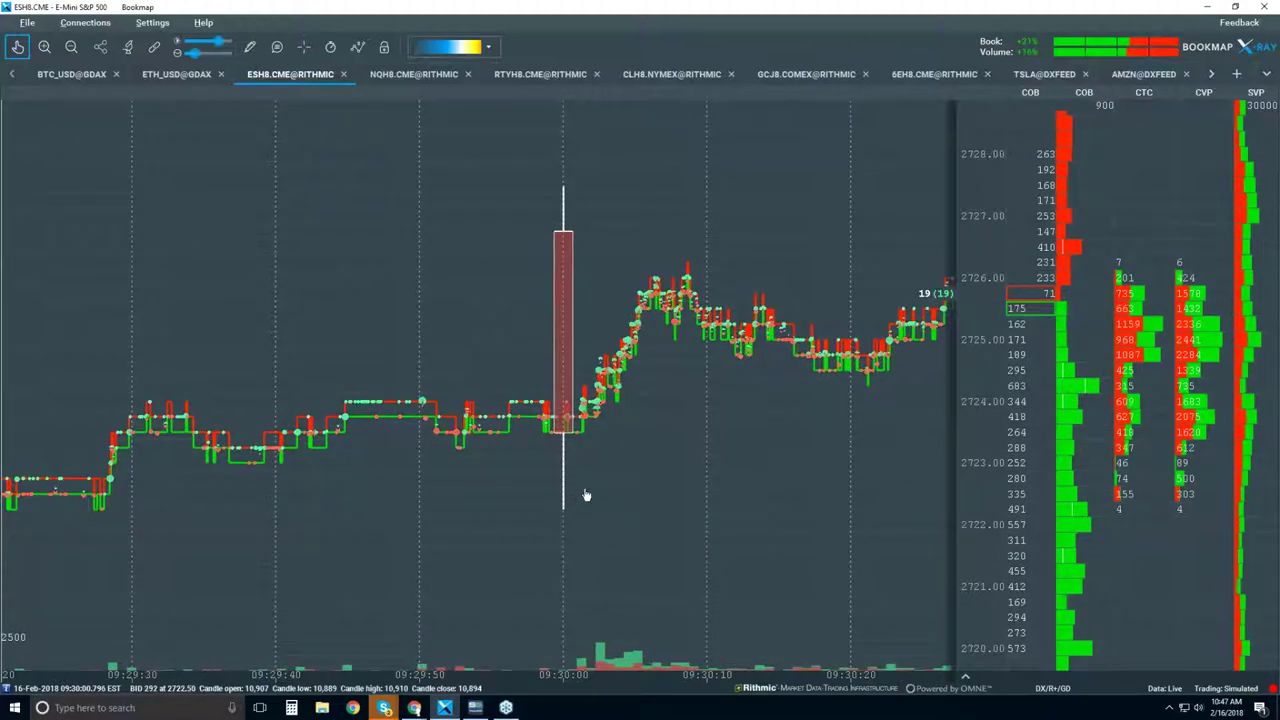
{"action": "scroll", "coordinate": [615, 353], "scroll_direction": "up", "scroll_amount": 2}
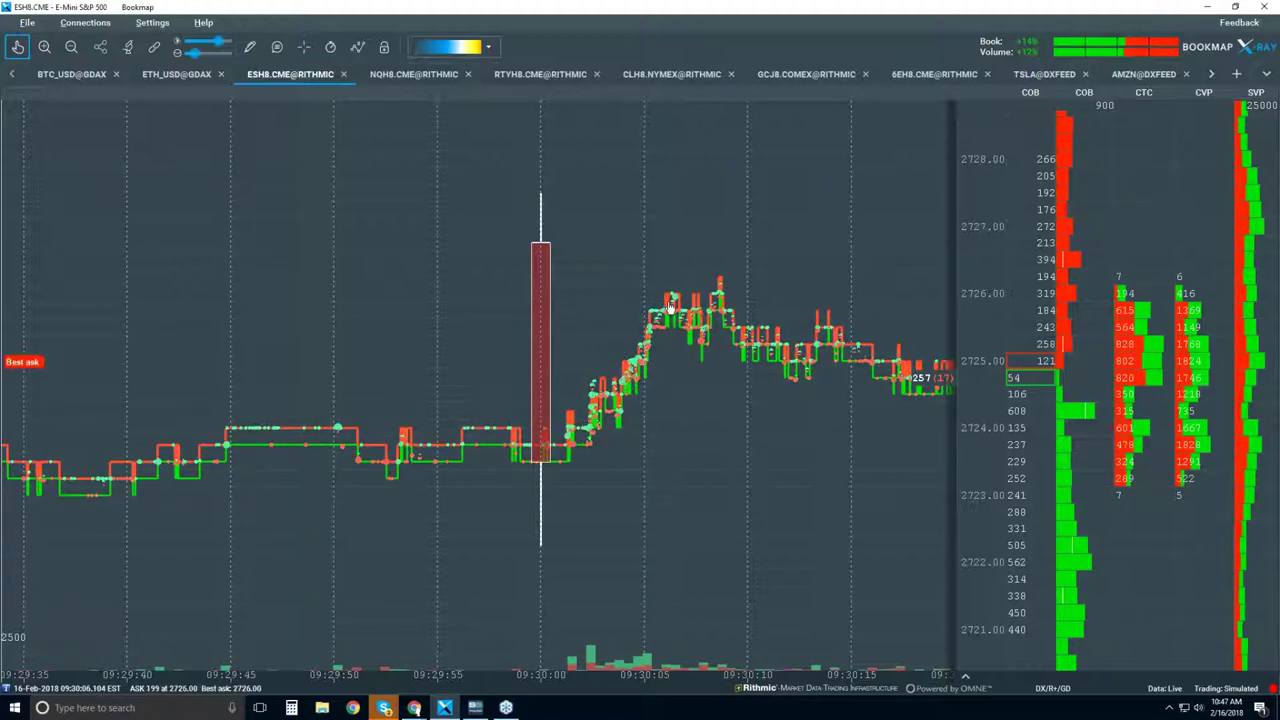
{"action": "scroll", "coordinate": [670, 305], "scroll_direction": "down", "scroll_amount": 2}
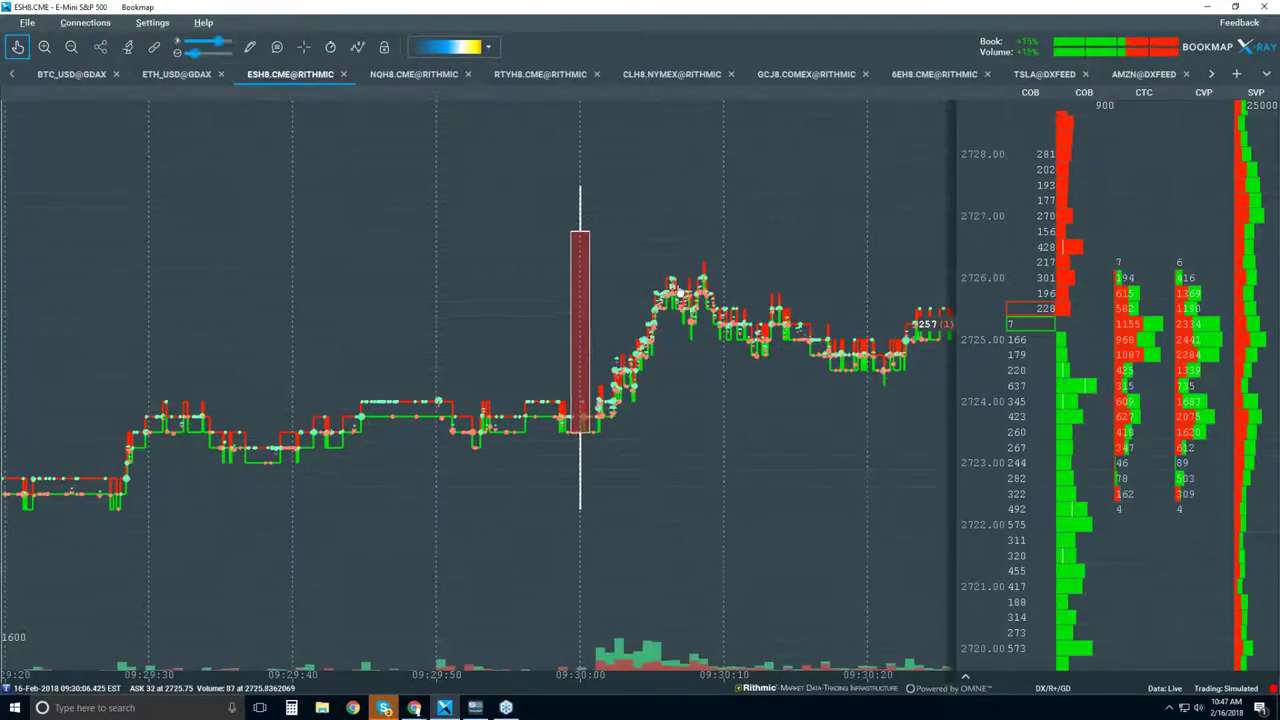
{"action": "scroll", "coordinate": [678, 290], "scroll_direction": "down", "scroll_amount": 1}
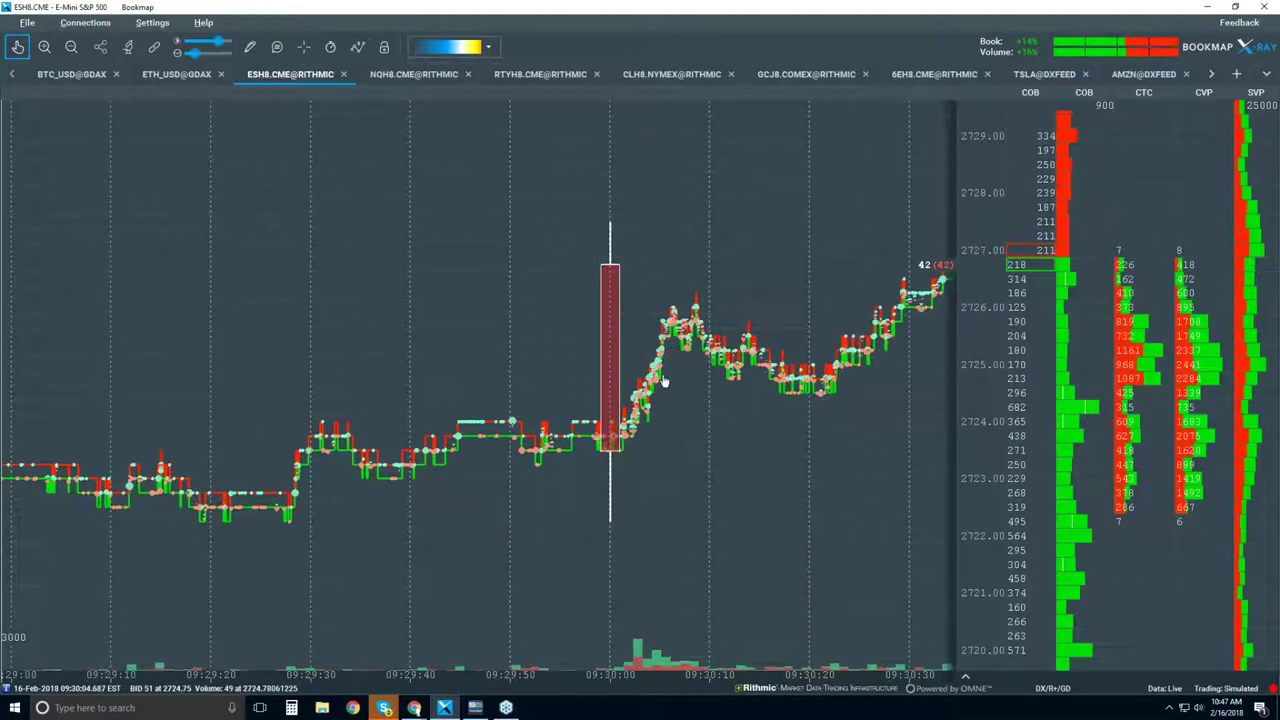
Compare the volume dots' price path with the neighbouring five-minute candles on a wider time range around 09:30
{"action": "scroll", "coordinate": [658, 320], "scroll_direction": "down", "scroll_amount": 5}
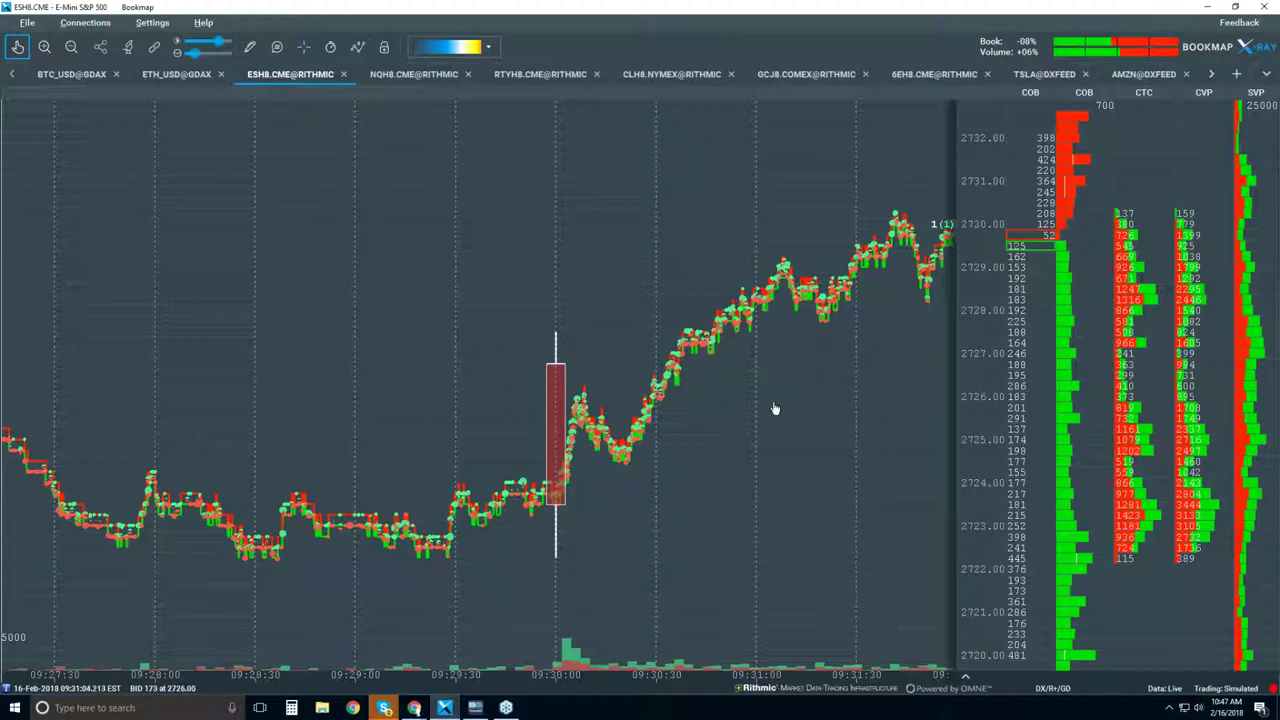
{"action": "scroll", "coordinate": [775, 409], "scroll_direction": "down", "scroll_amount": 2}
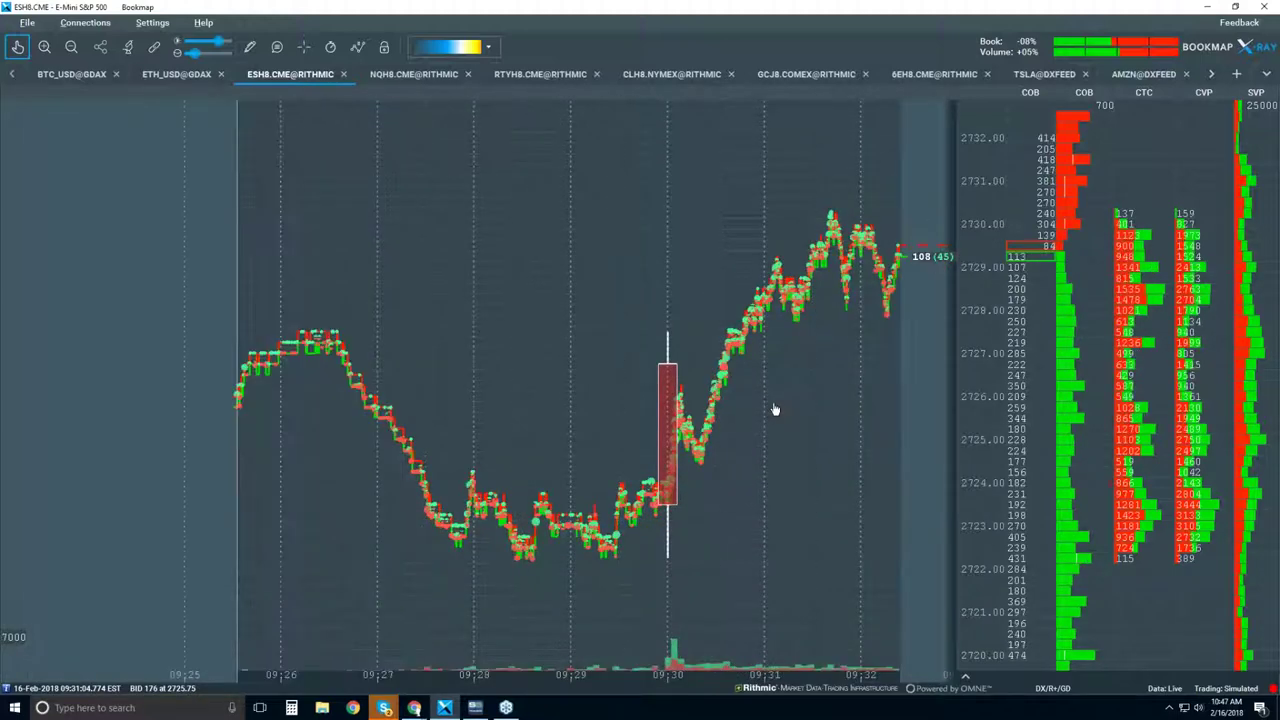
{"action": "scroll", "coordinate": [775, 409], "scroll_direction": "down", "scroll_amount": 2}
{"action": "left_click_drag", "start_coordinate": [775, 409], "coordinate": [546, 438]}
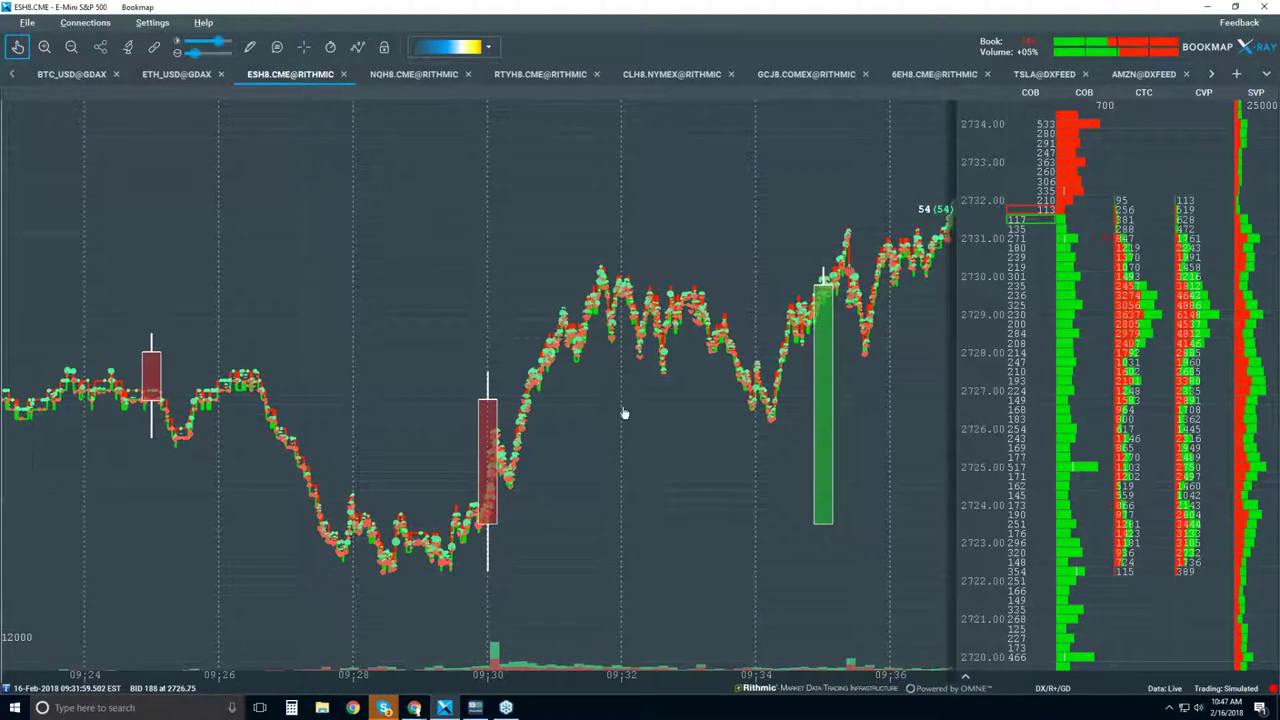
{"action": "scroll", "coordinate": [623, 413], "scroll_direction": "down", "scroll_amount": 2}
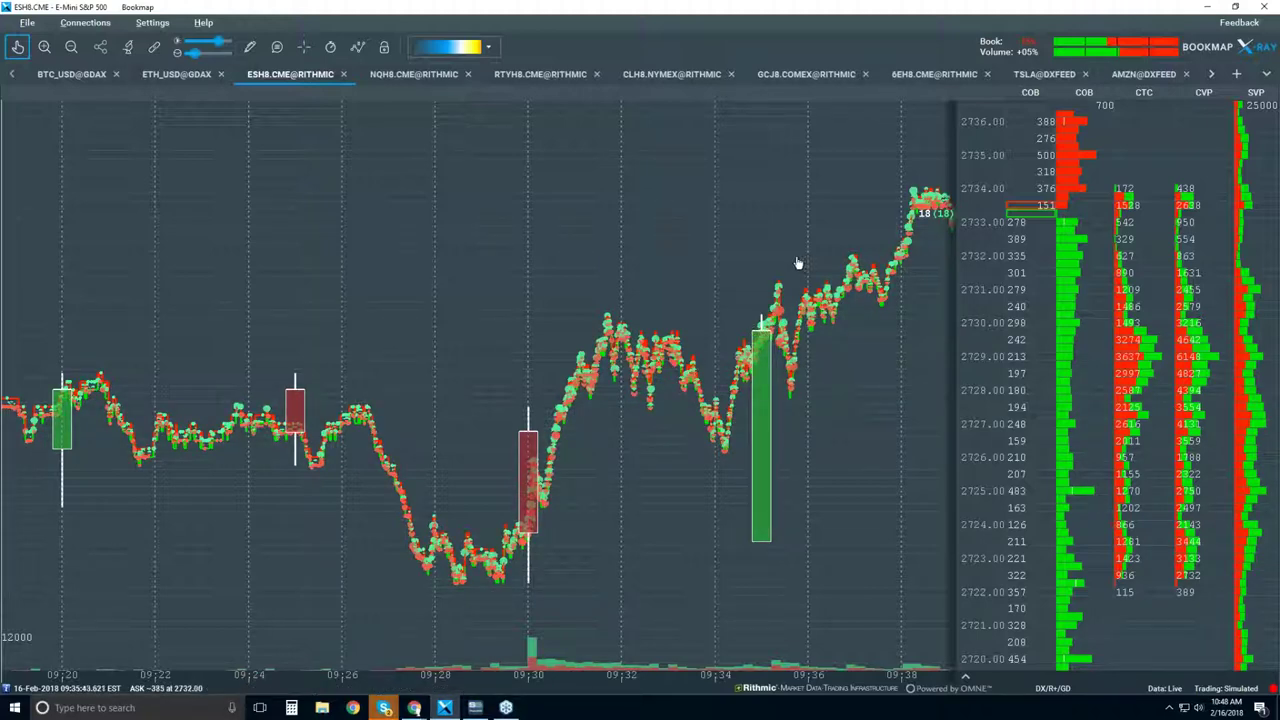
{"action": "scroll", "coordinate": [795, 264], "scroll_direction": "down", "scroll_amount": 2}
{"action": "scroll", "coordinate": [787, 264], "scroll_direction": "down", "scroll_amount": 2}
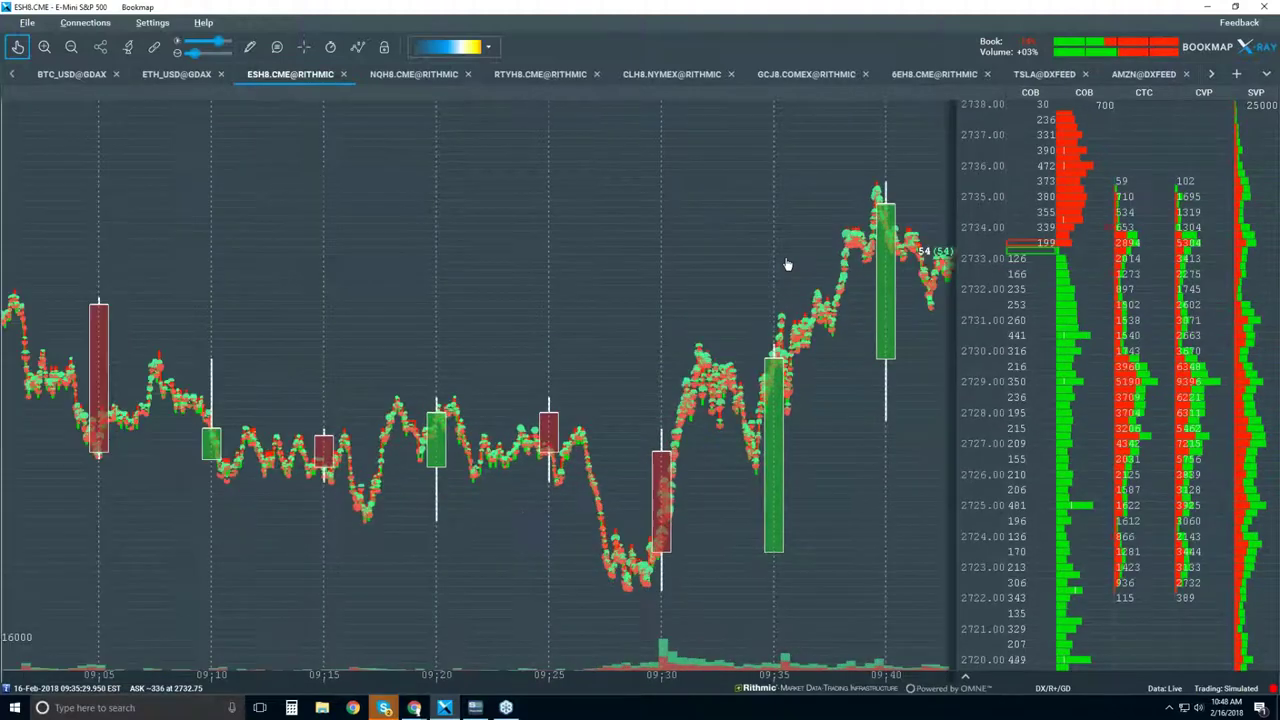
{"action": "scroll", "coordinate": [787, 264], "scroll_direction": "down", "scroll_amount": 2}
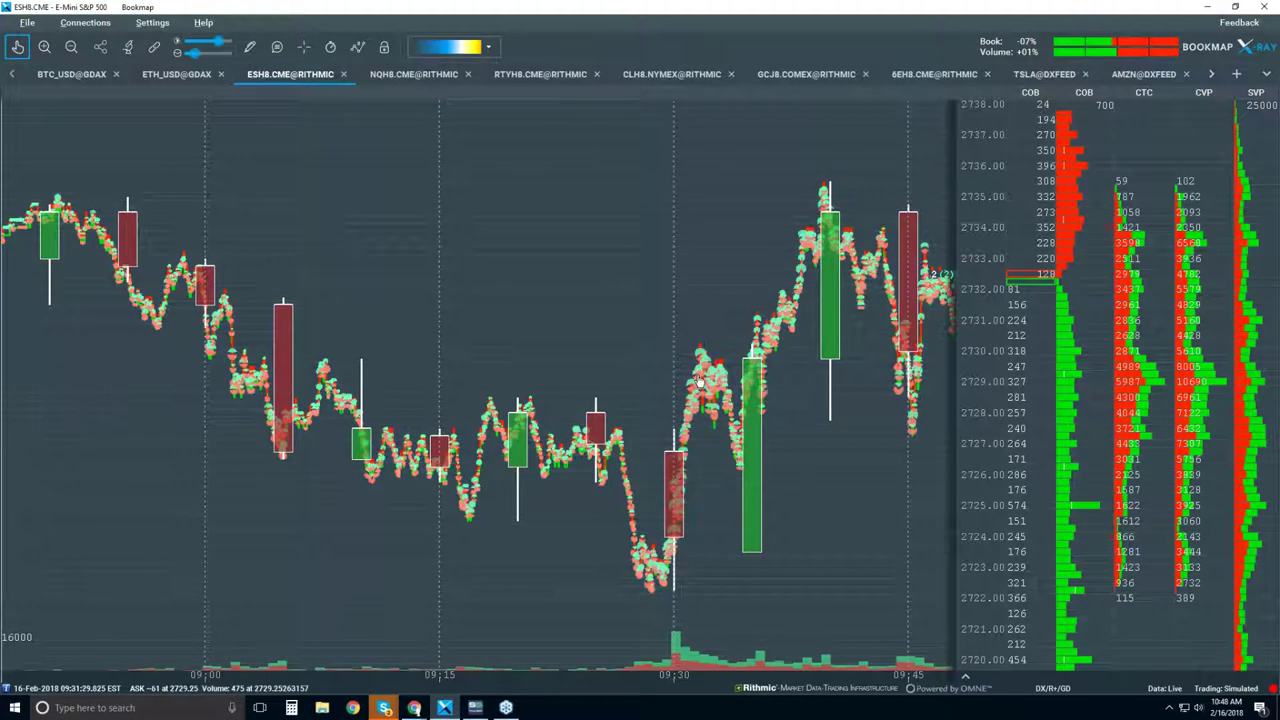
{"action": "scroll", "coordinate": [686, 548], "scroll_direction": "up", "scroll_amount": 5}
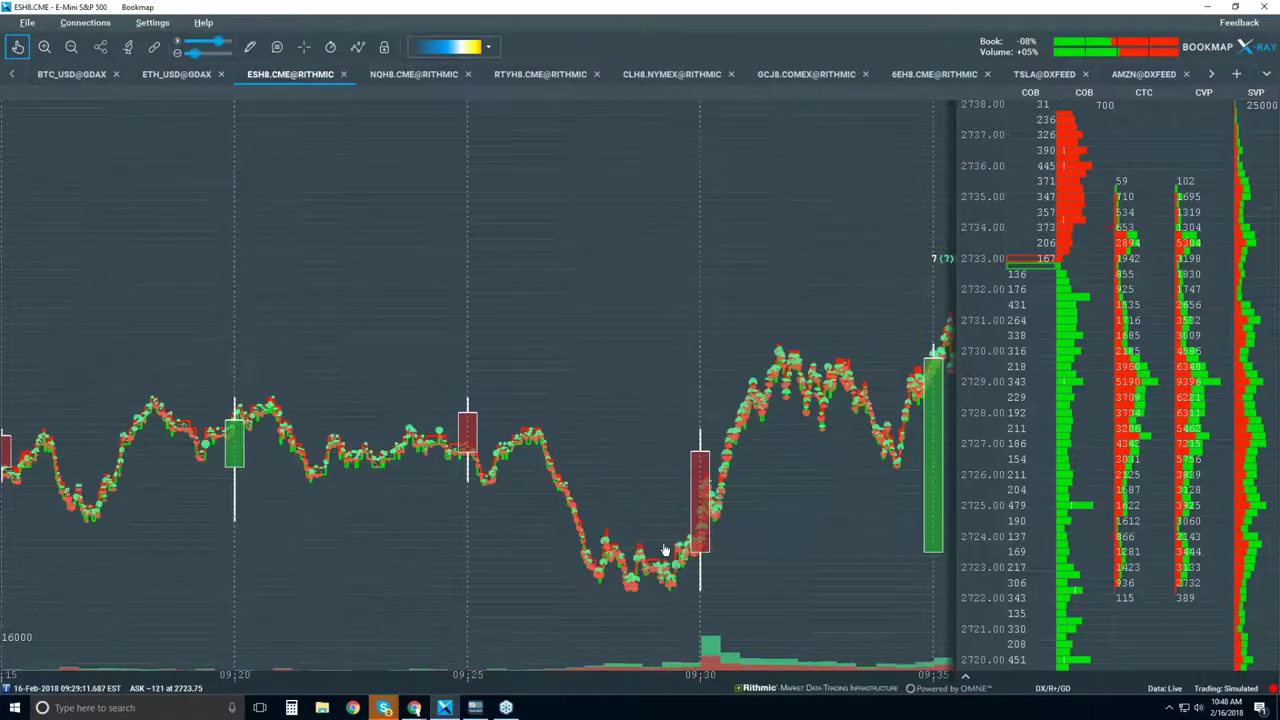
Examine the individual trade dots on the best ask line around 09:29:44.807, down to microsecond scale
{"action": "scroll", "coordinate": [686, 548], "scroll_direction": "up", "scroll_amount": 6}
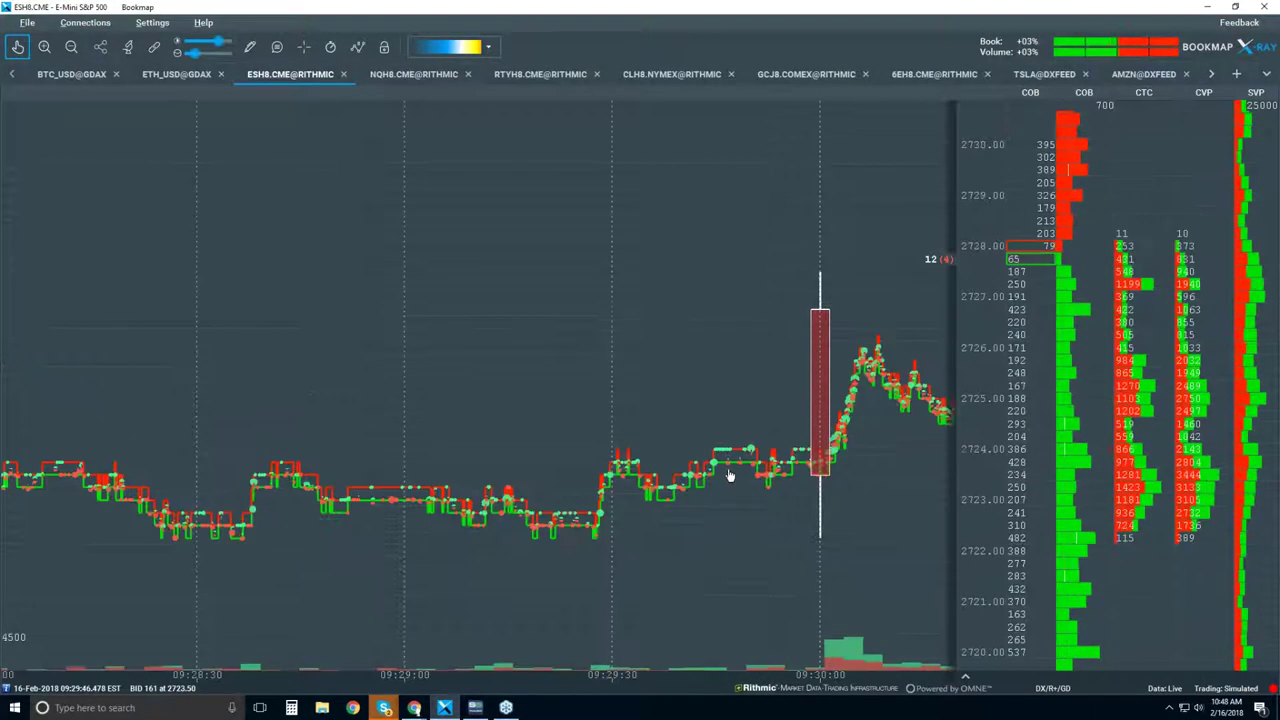
{"action": "scroll", "coordinate": [733, 410], "scroll_direction": "up", "scroll_amount": 5}
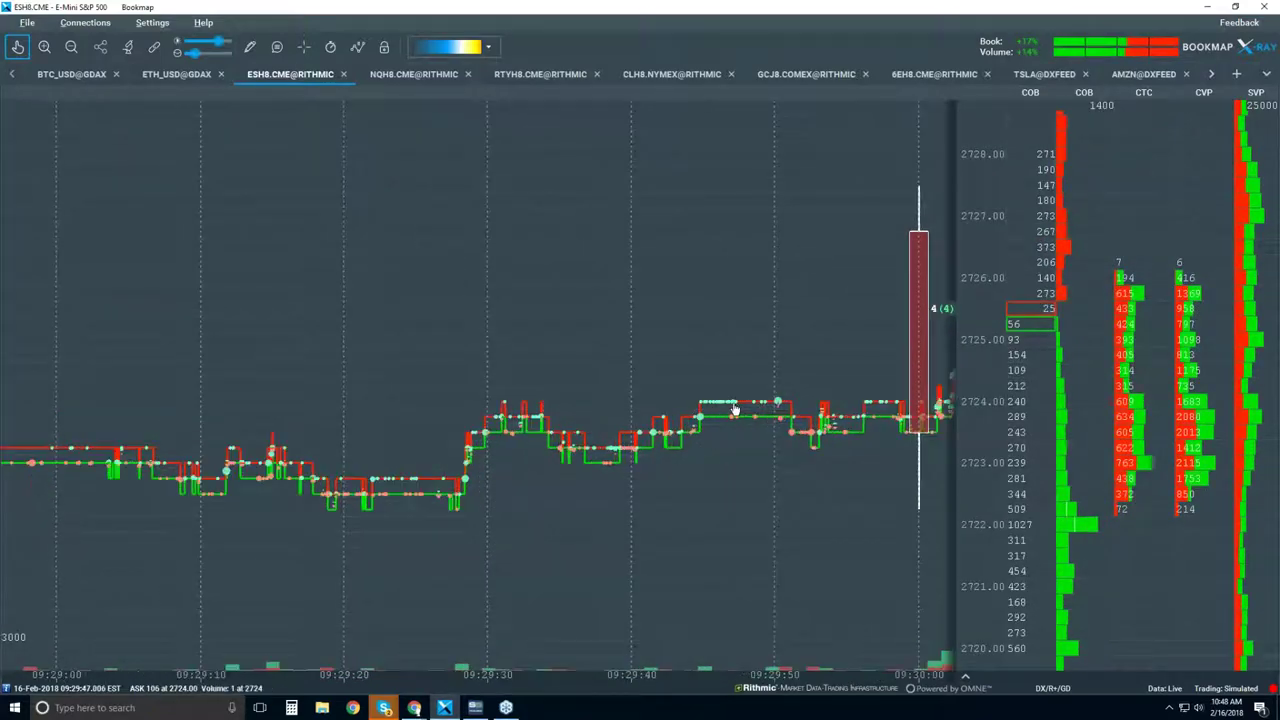
{"action": "scroll", "coordinate": [743, 349], "scroll_direction": "up", "scroll_amount": 3}
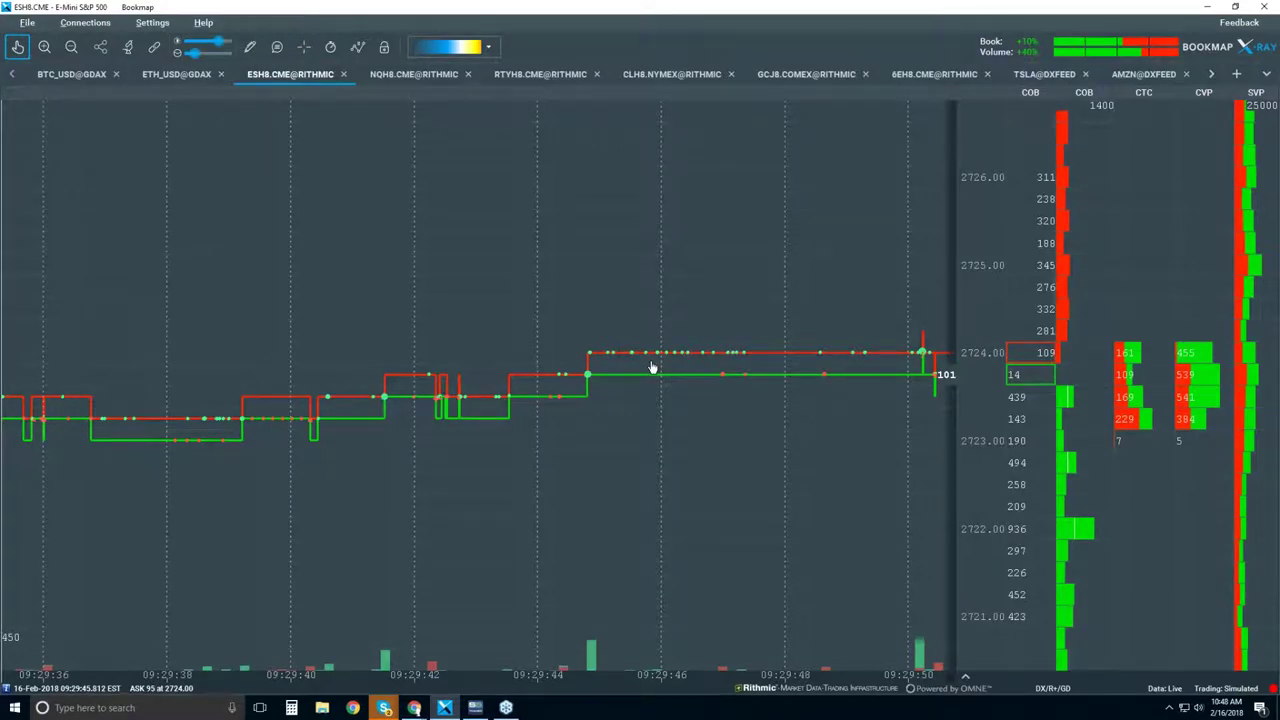
{"action": "scroll", "coordinate": [564, 362], "scroll_direction": "up", "scroll_amount": 4}
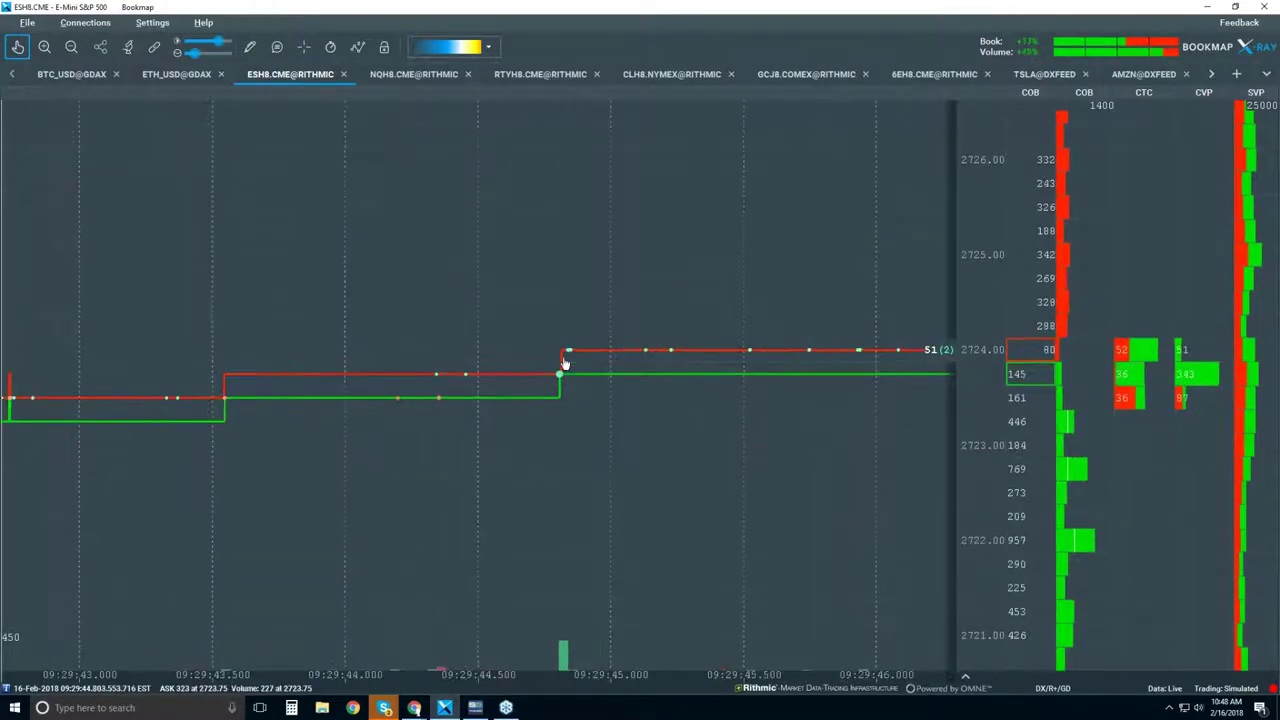
{"action": "scroll", "coordinate": [564, 362], "scroll_direction": "up", "scroll_amount": 5}
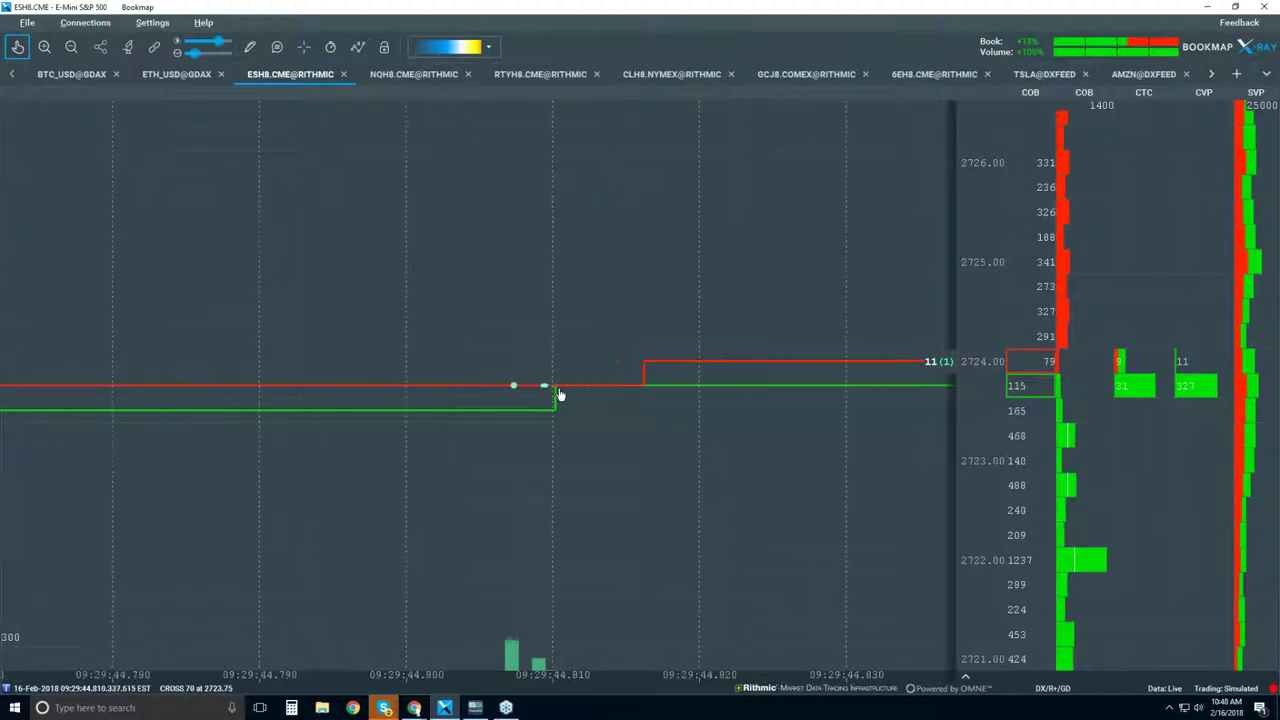
{"action": "scroll", "coordinate": [500, 398], "scroll_direction": "up", "scroll_amount": 3}
{"action": "scroll", "coordinate": [505, 392], "scroll_direction": "up", "scroll_amount": 3}
{"action": "scroll", "coordinate": [510, 378], "scroll_direction": "up", "scroll_amount": 2}
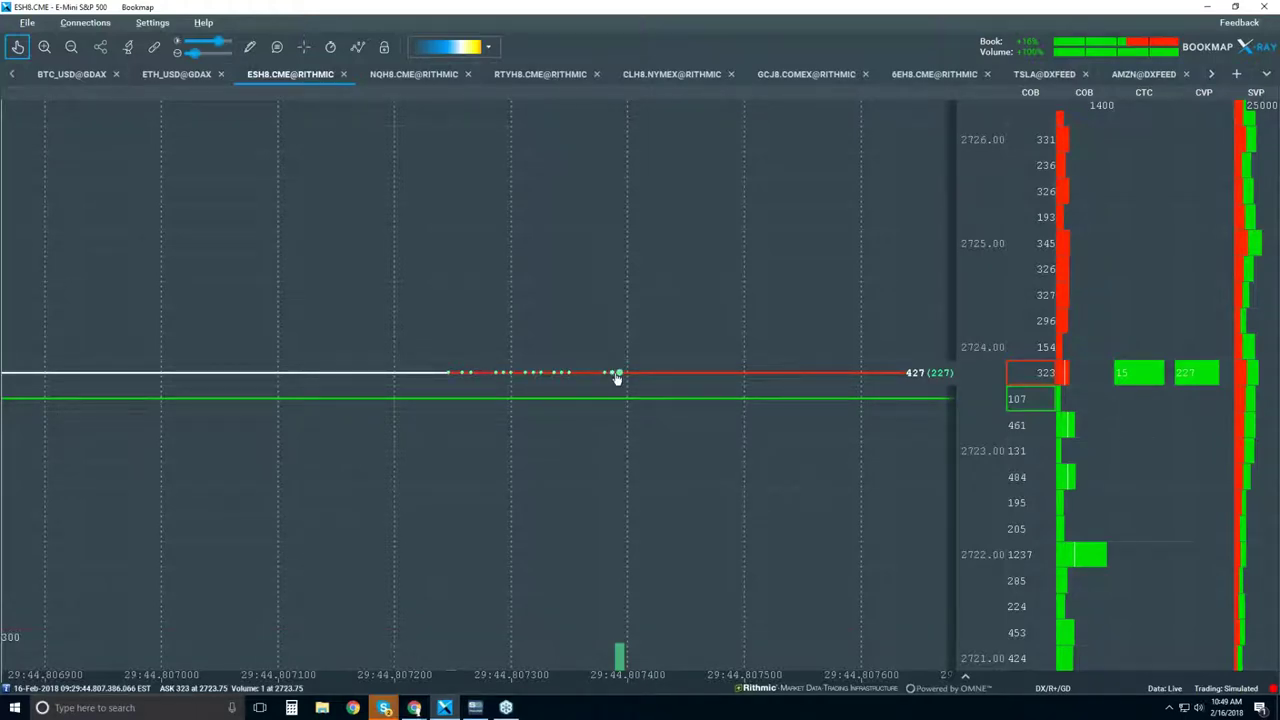
{"action": "scroll", "coordinate": [617, 376], "scroll_direction": "down", "scroll_amount": 5}
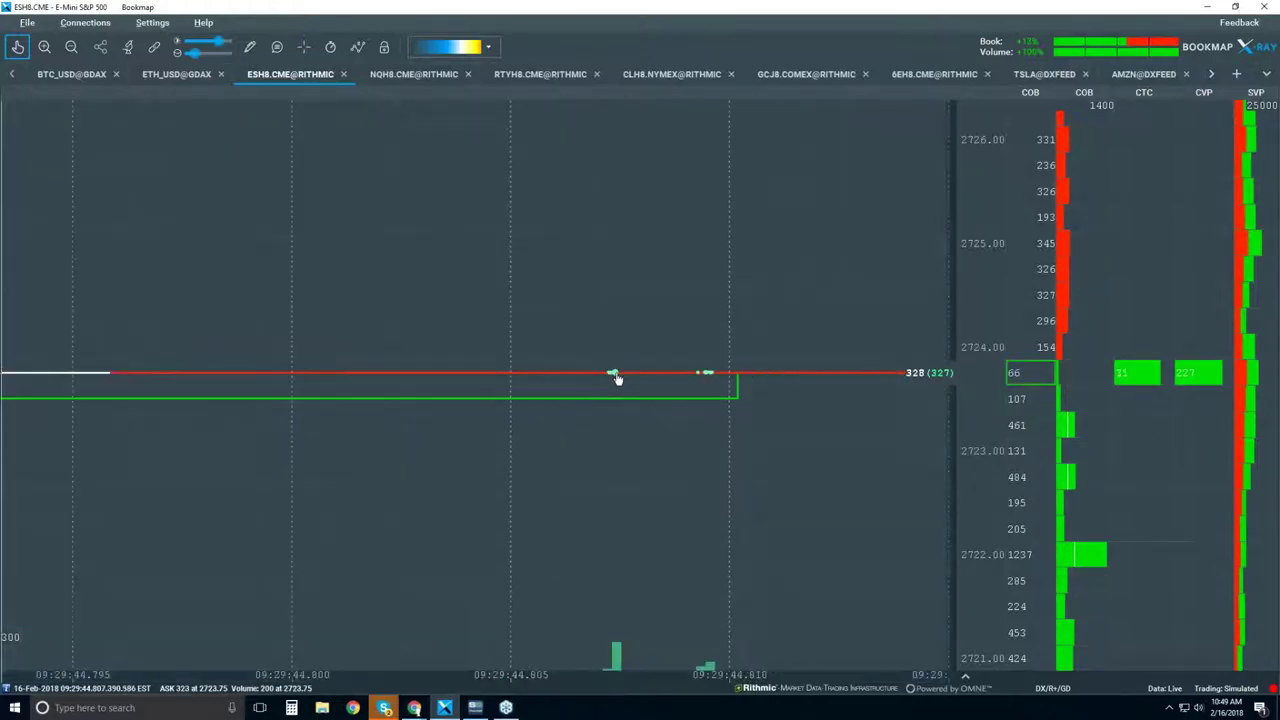
{"action": "scroll", "coordinate": [615, 375], "scroll_direction": "up", "scroll_amount": 5}
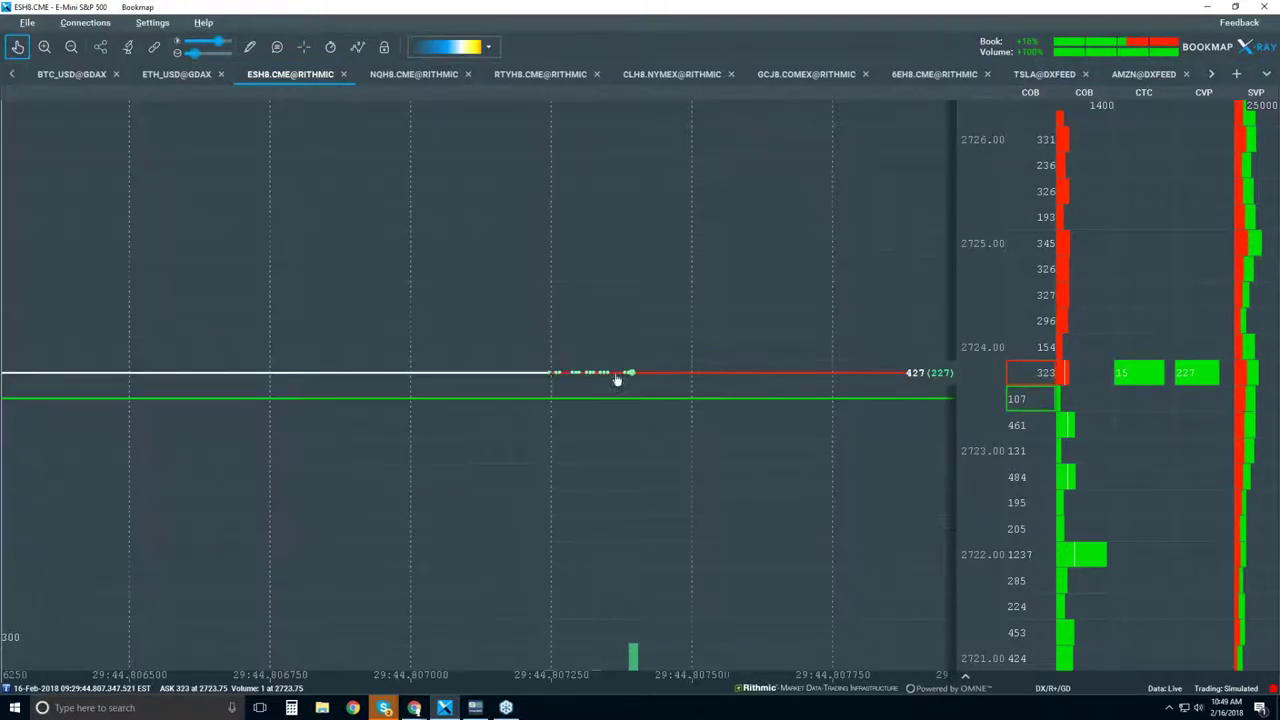
{"action": "scroll", "coordinate": [588, 378], "scroll_direction": "up", "scroll_amount": 2}
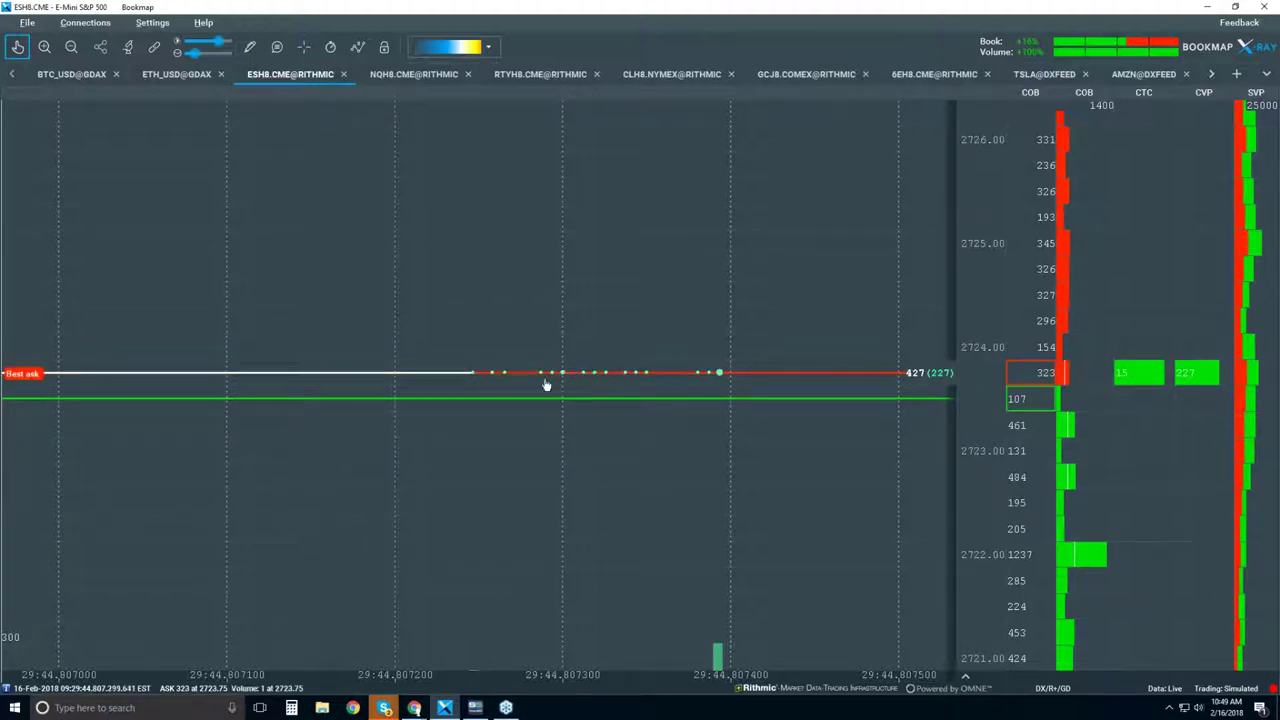
{"action": "scroll", "coordinate": [590, 386], "scroll_direction": "up", "scroll_amount": 2}
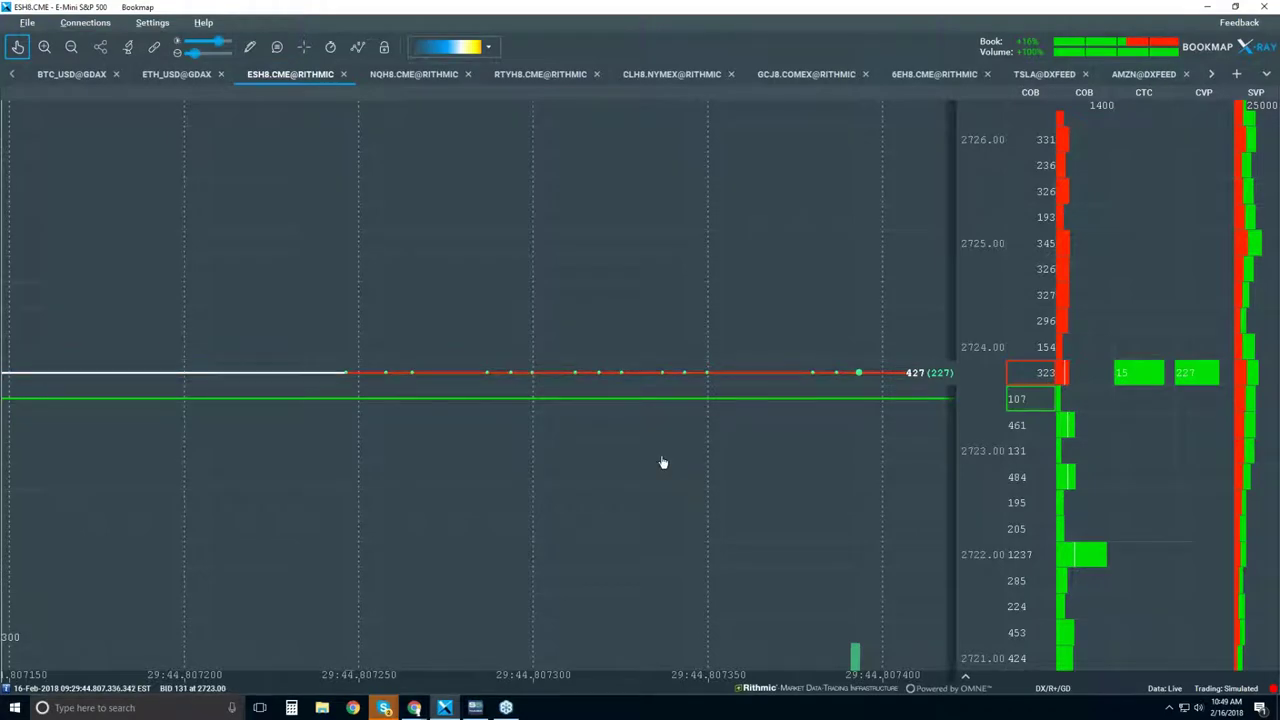
Examine how the best bid and ask step up after the trades near 09:29:44.8, from millisecond to ten-second scale
{"action": "scroll", "coordinate": [660, 461], "scroll_direction": "down", "scroll_amount": 2}
{"action": "scroll", "coordinate": [659, 461], "scroll_direction": "down", "scroll_amount": 5}
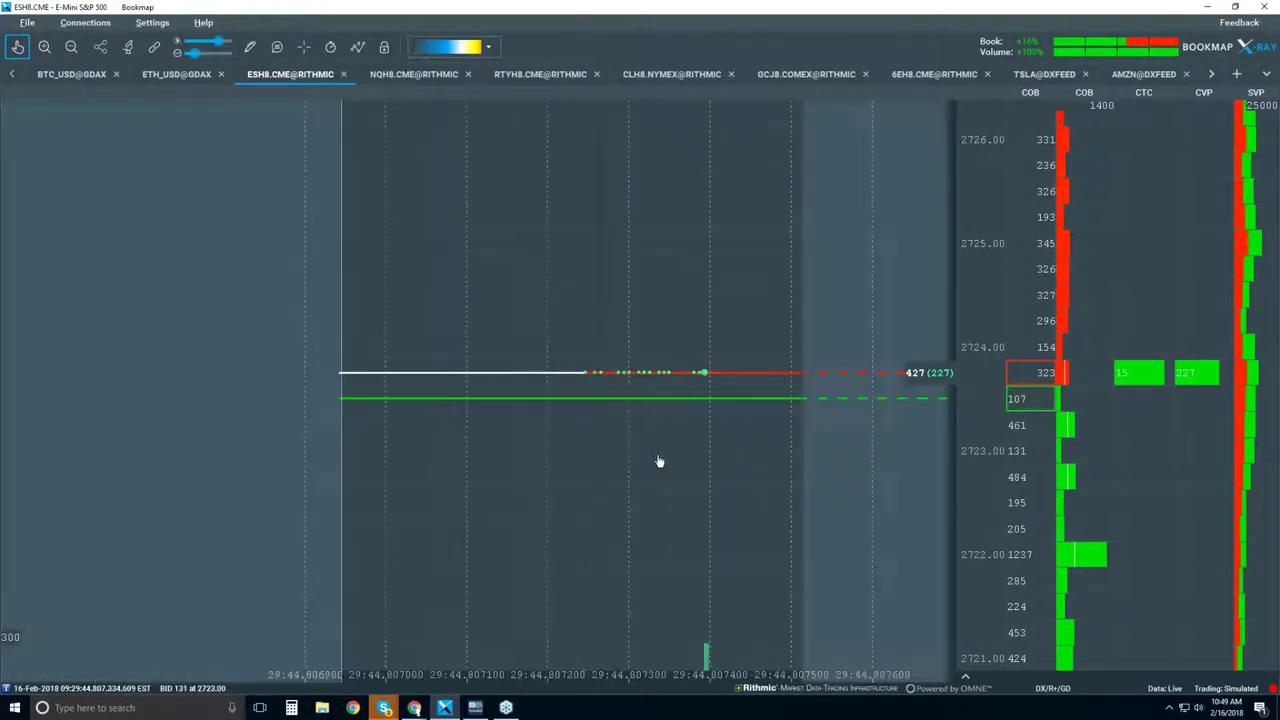
{"action": "scroll", "coordinate": [659, 461], "scroll_direction": "down", "scroll_amount": 1}
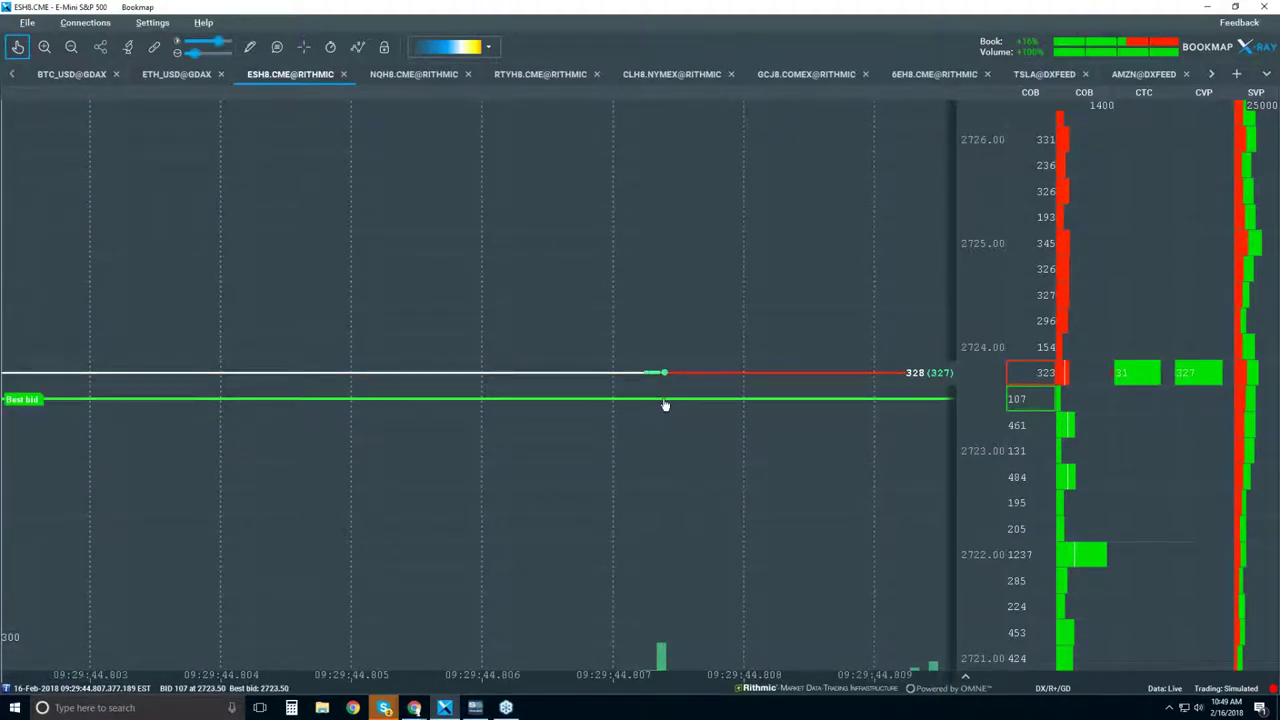
{"action": "scroll", "coordinate": [669, 395], "scroll_direction": "down", "scroll_amount": 1}
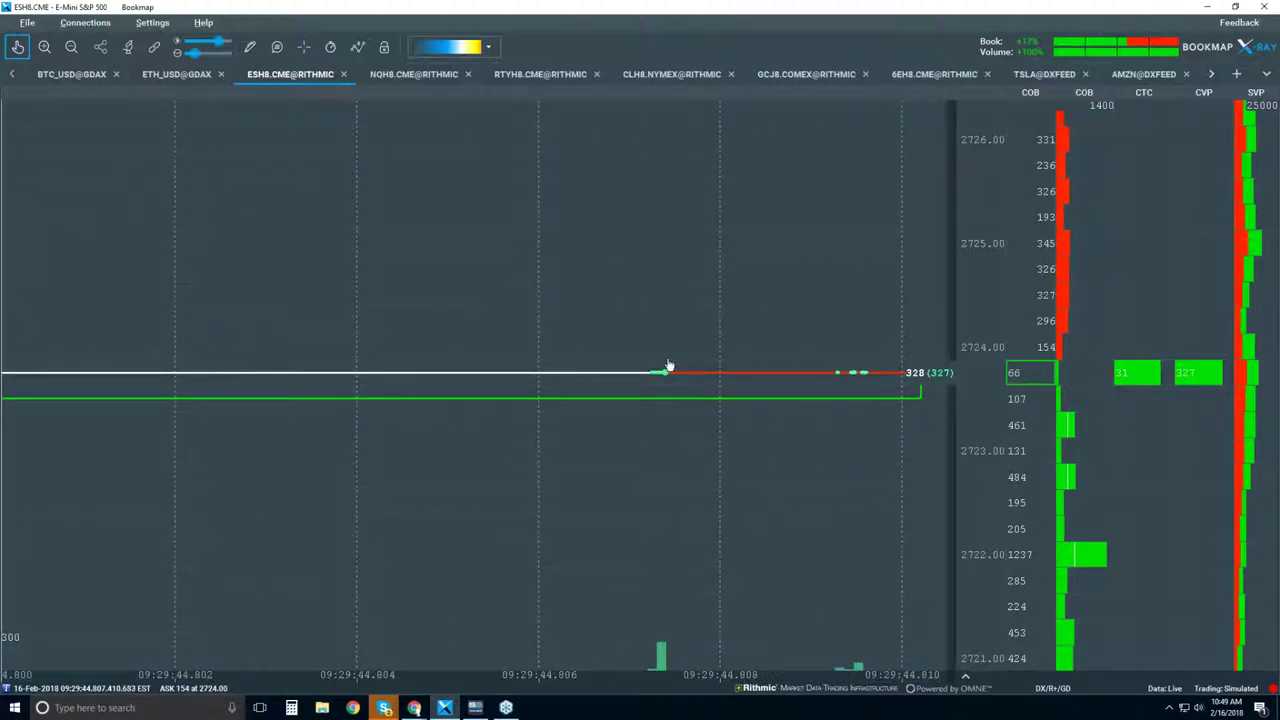
{"action": "scroll", "coordinate": [648, 372], "scroll_direction": "down", "scroll_amount": 3}
{"action": "scroll", "coordinate": [643, 410], "scroll_direction": "down", "scroll_amount": 3}
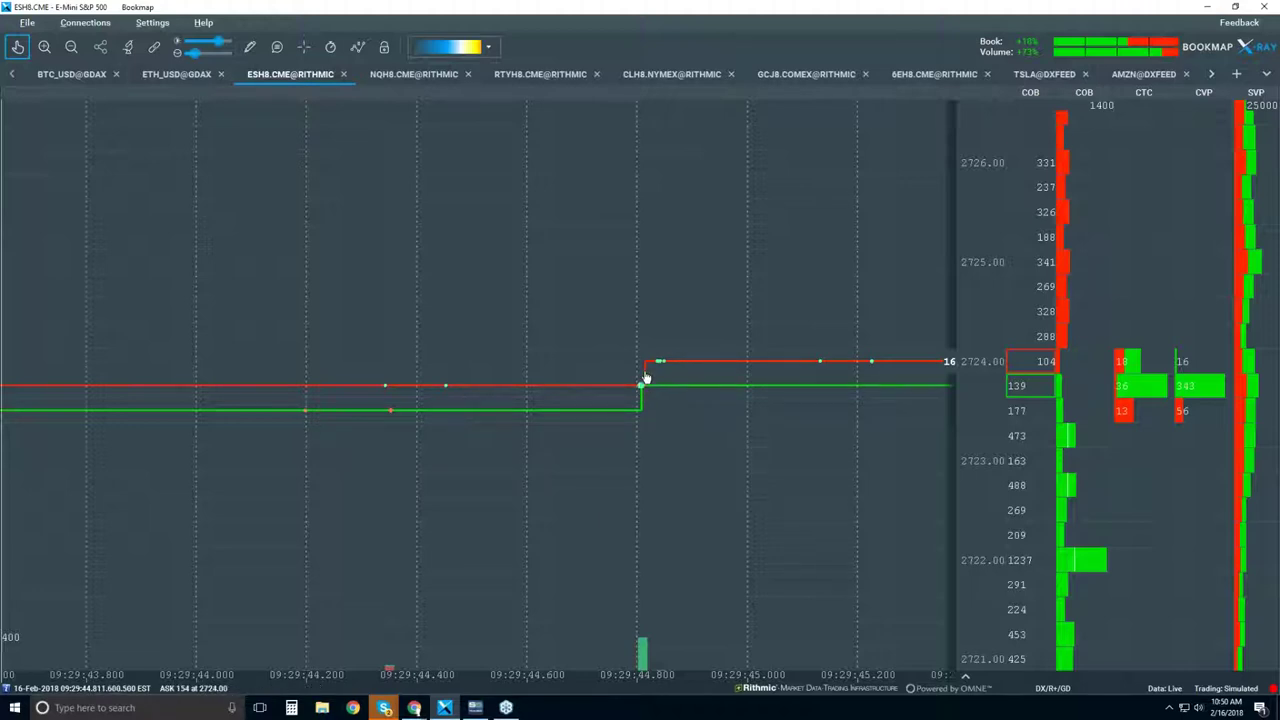
{"action": "scroll", "coordinate": [659, 367], "scroll_direction": "up", "scroll_amount": 2}
{"action": "scroll", "coordinate": [657, 368], "scroll_direction": "up", "scroll_amount": 1}
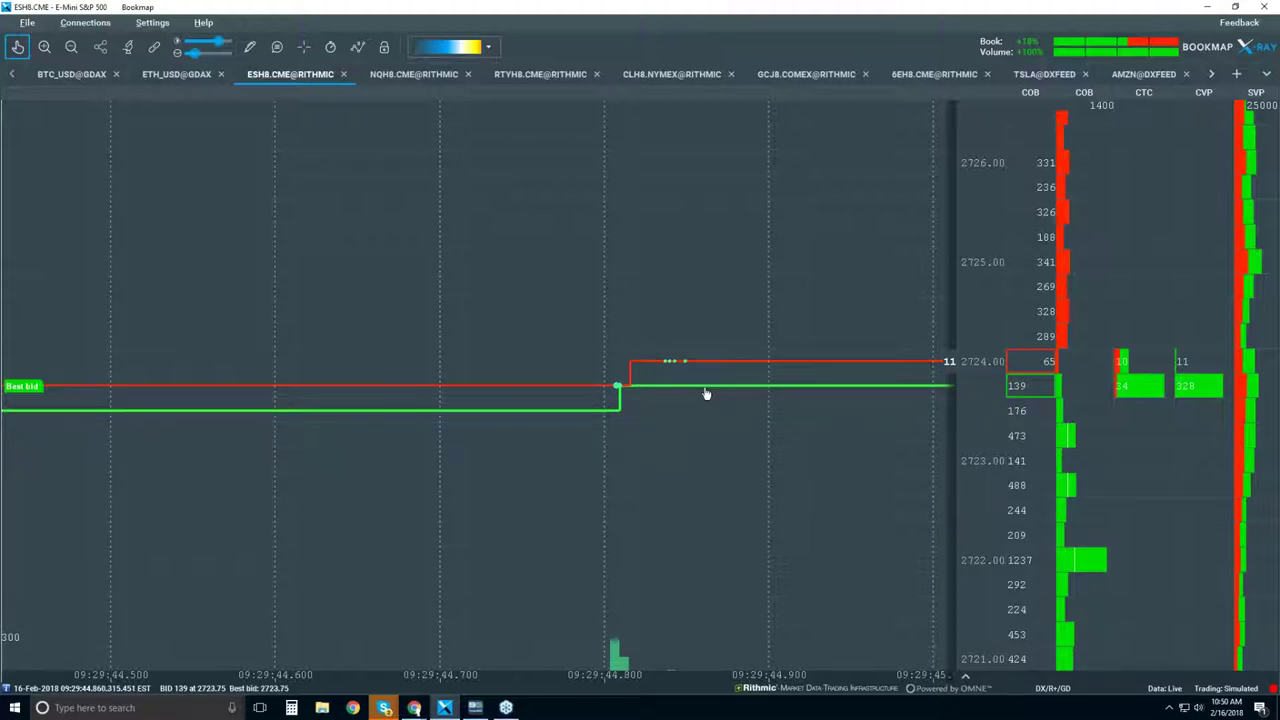
{"action": "scroll", "coordinate": [578, 399], "scroll_direction": "down", "scroll_amount": 2}
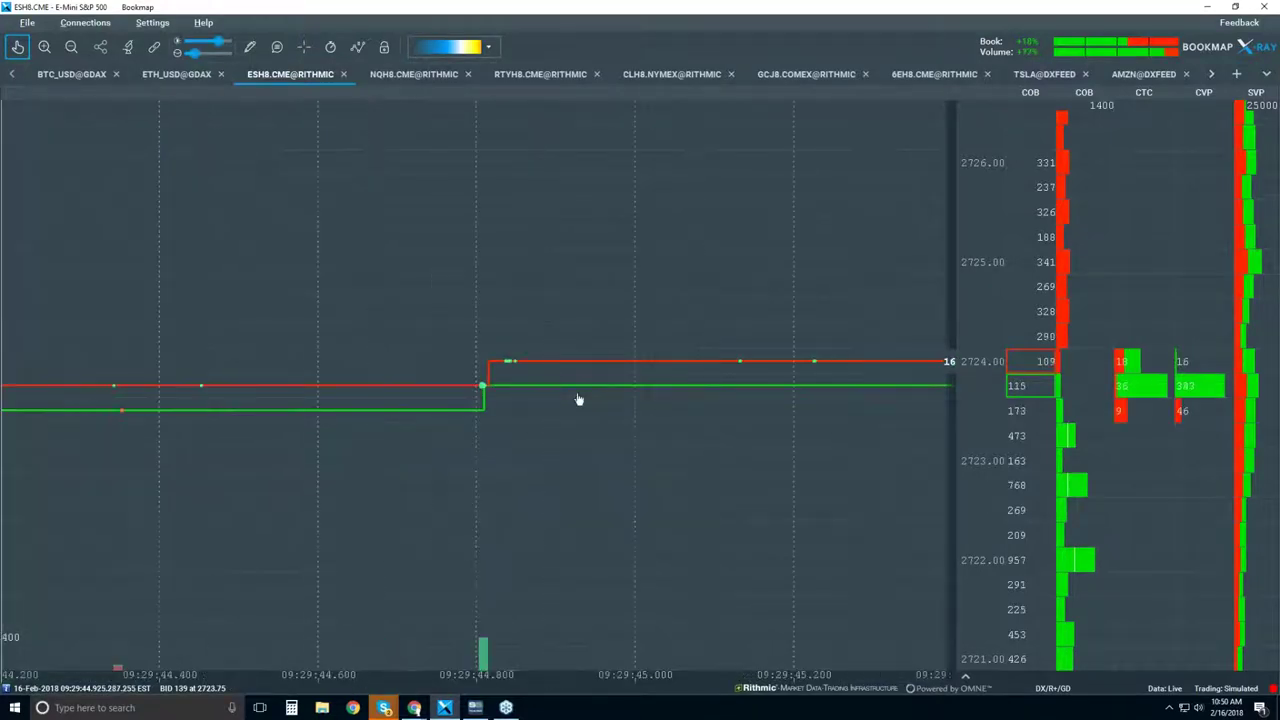
{"action": "scroll", "coordinate": [578, 399], "scroll_direction": "down", "scroll_amount": 2}
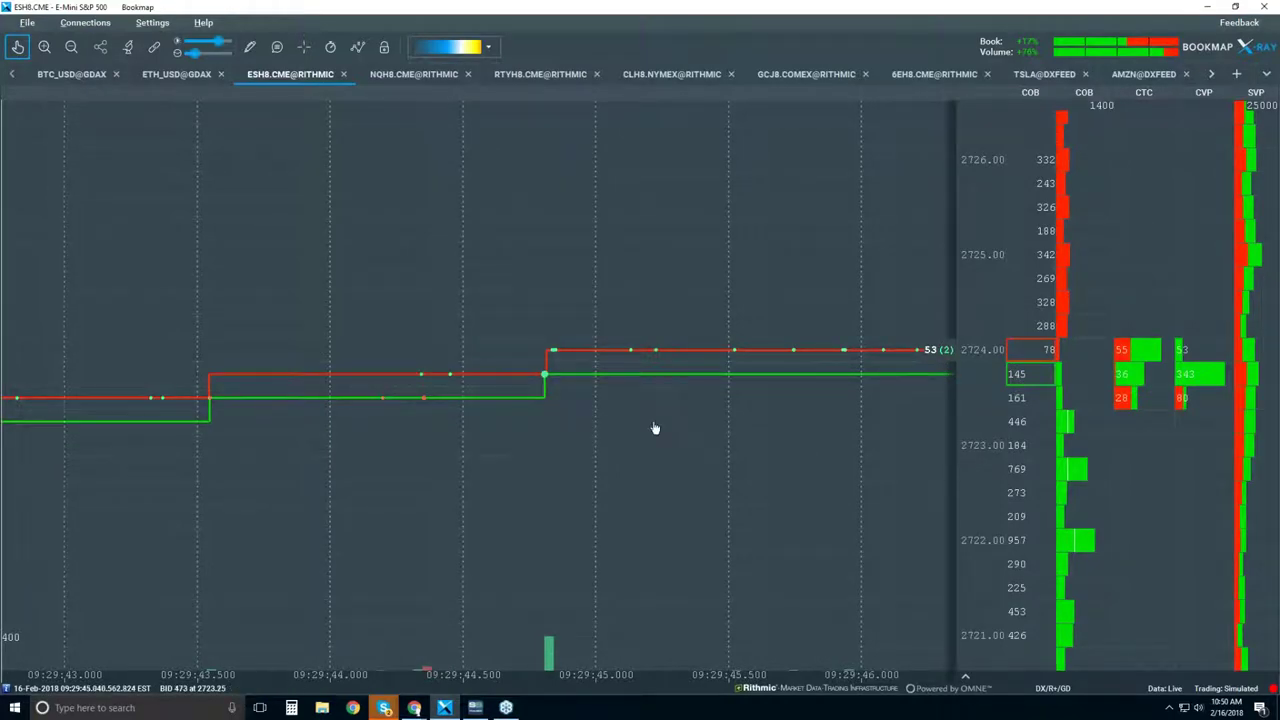
{"action": "scroll", "coordinate": [537, 391], "scroll_direction": "down", "scroll_amount": 4}
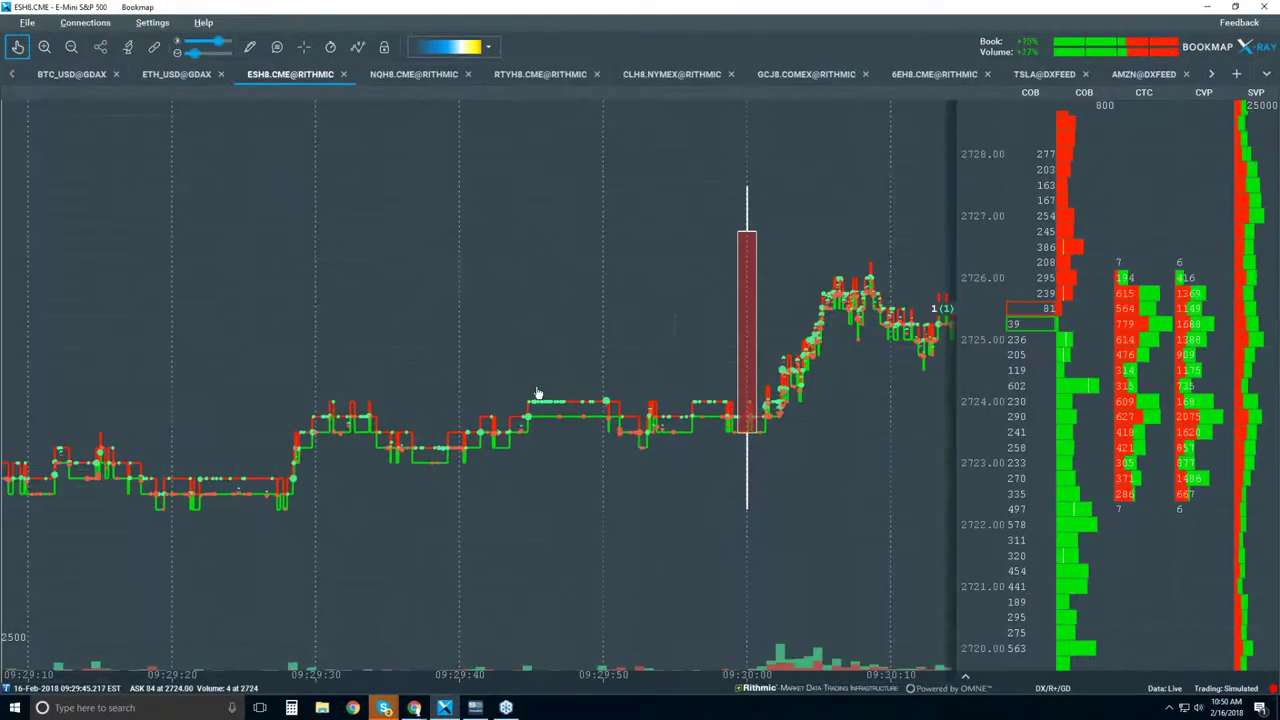
Examine the trade dots against the best bid/ask changes just after 09:30:00, focusing on the burst around 09:30:01.320
{"action": "scroll", "coordinate": [756, 373], "scroll_direction": "up", "scroll_amount": 4}
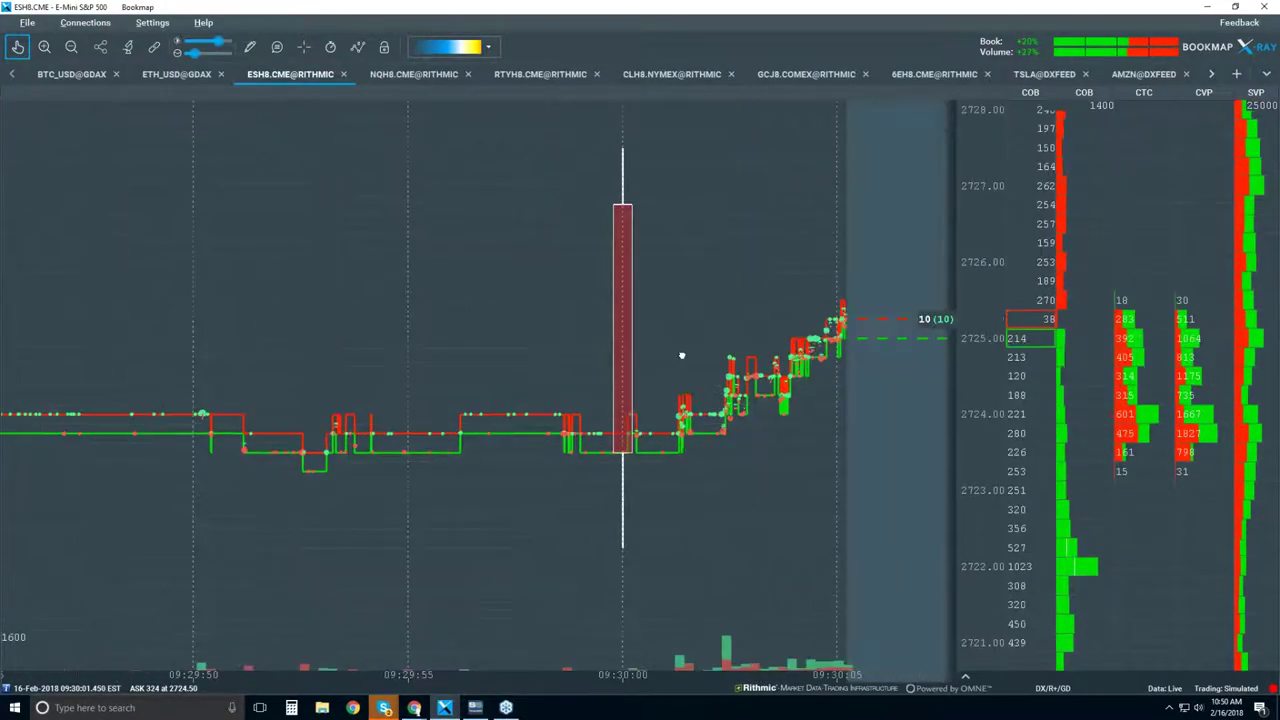
{"action": "scroll", "coordinate": [738, 382], "scroll_direction": "up", "scroll_amount": 5}
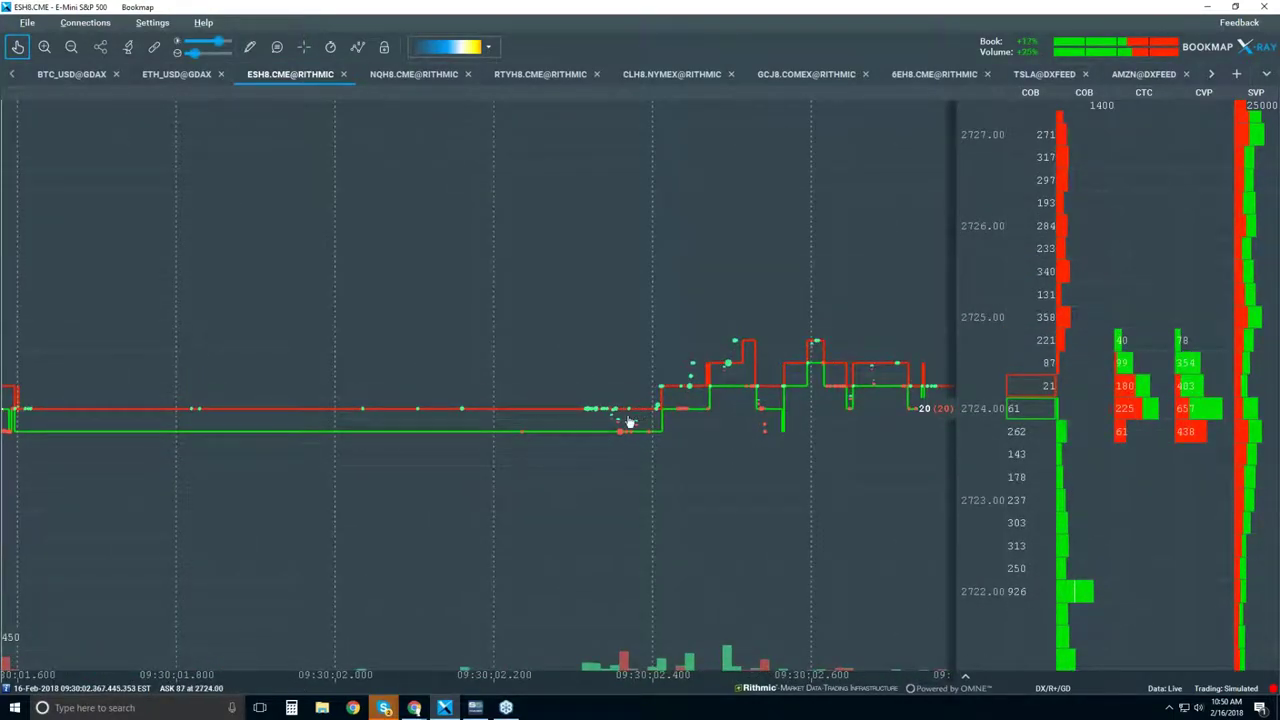
{"action": "scroll", "coordinate": [628, 422], "scroll_direction": "down", "scroll_amount": 3}
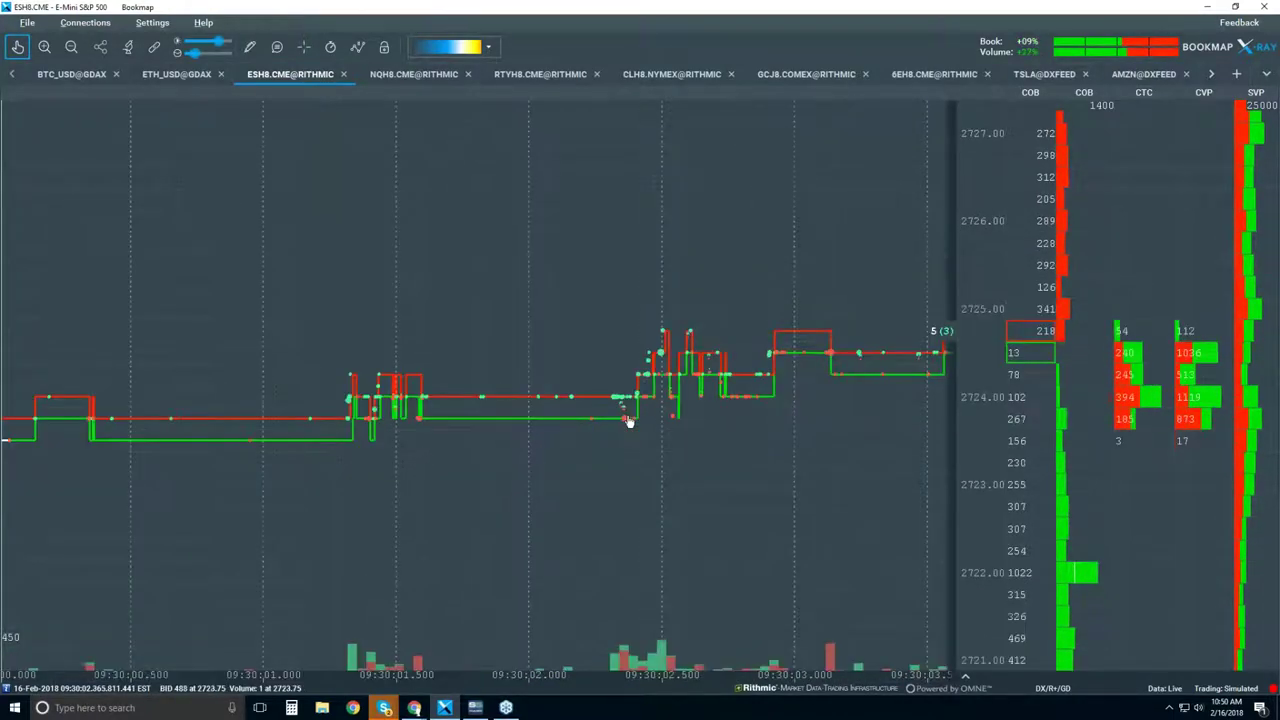
{"action": "scroll", "coordinate": [344, 410], "scroll_direction": "up", "scroll_amount": 3}
{"action": "scroll", "coordinate": [350, 408], "scroll_direction": "up", "scroll_amount": 5}
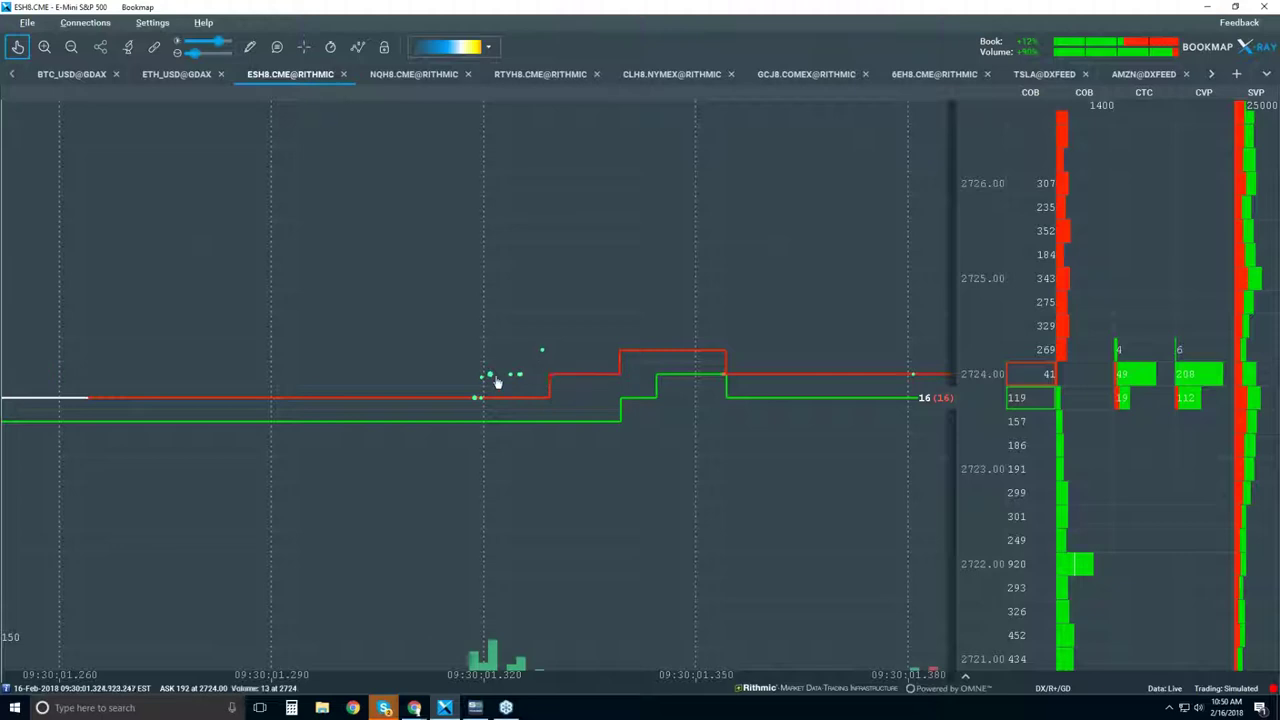
{"action": "scroll", "coordinate": [521, 384], "scroll_direction": "down", "scroll_amount": 2}
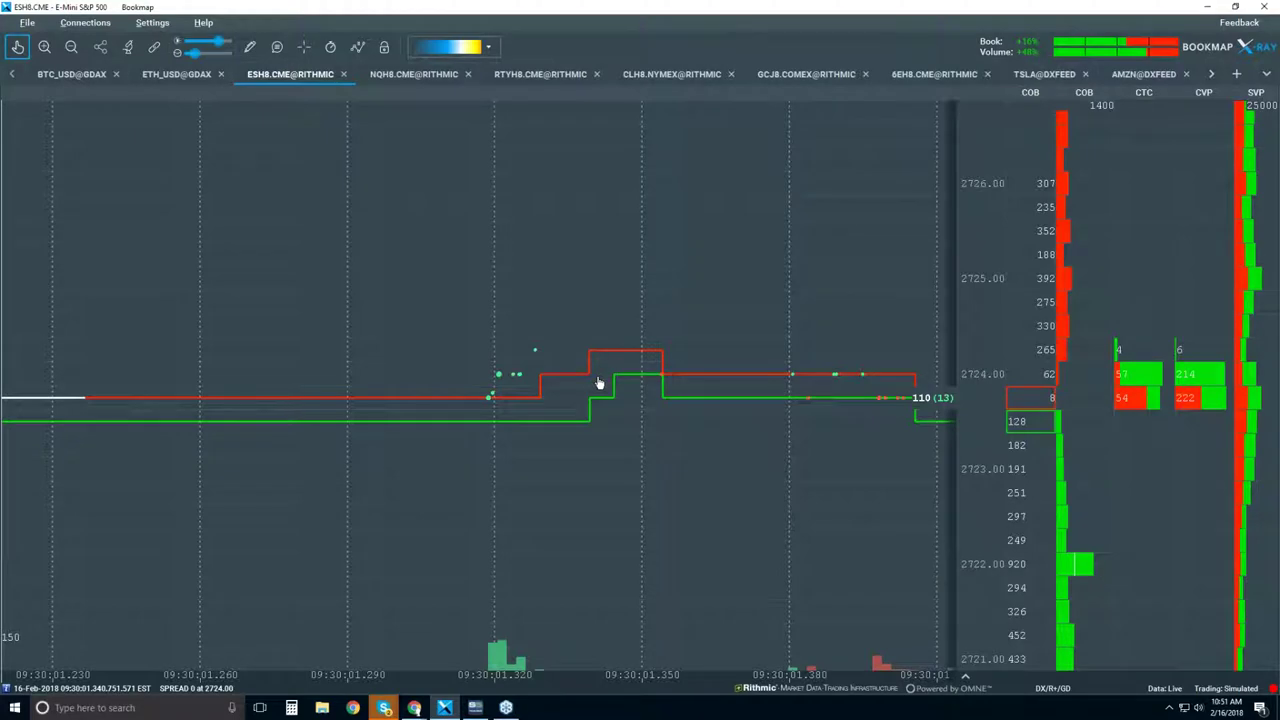
{"action": "scroll", "coordinate": [599, 383], "scroll_direction": "down", "scroll_amount": 2}
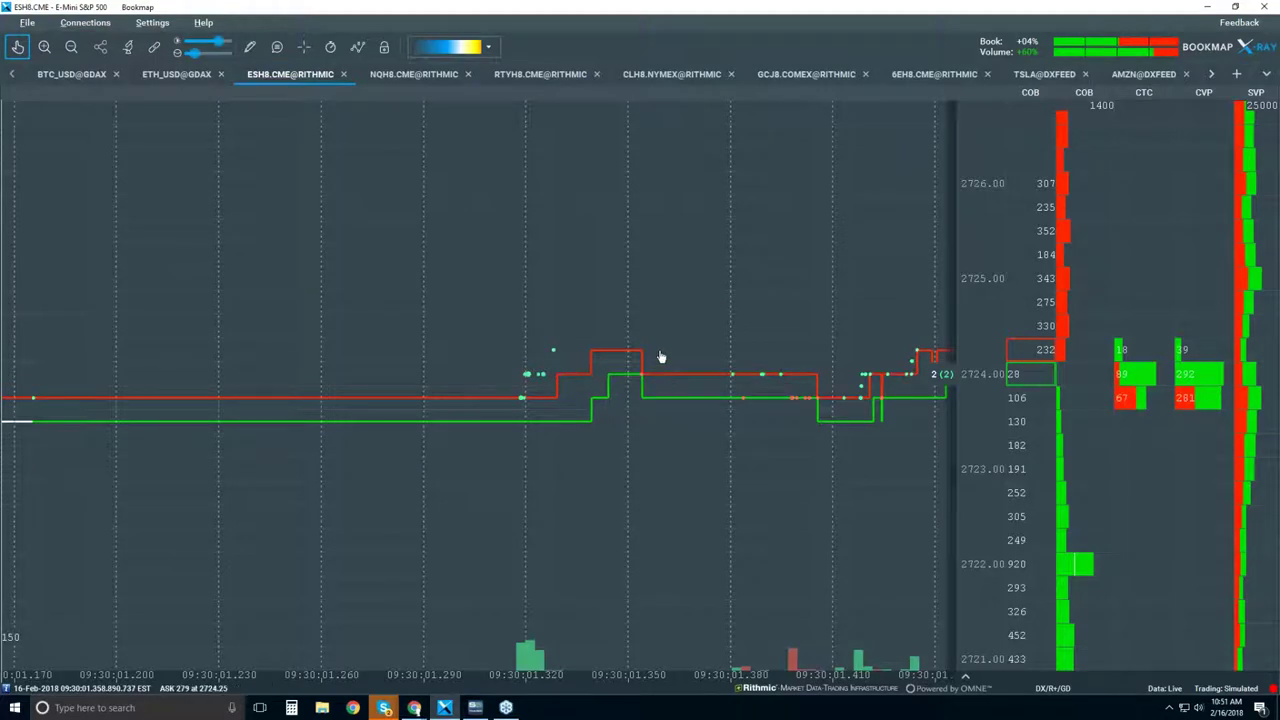
{"action": "scroll", "coordinate": [660, 357], "scroll_direction": "down", "scroll_amount": 2}
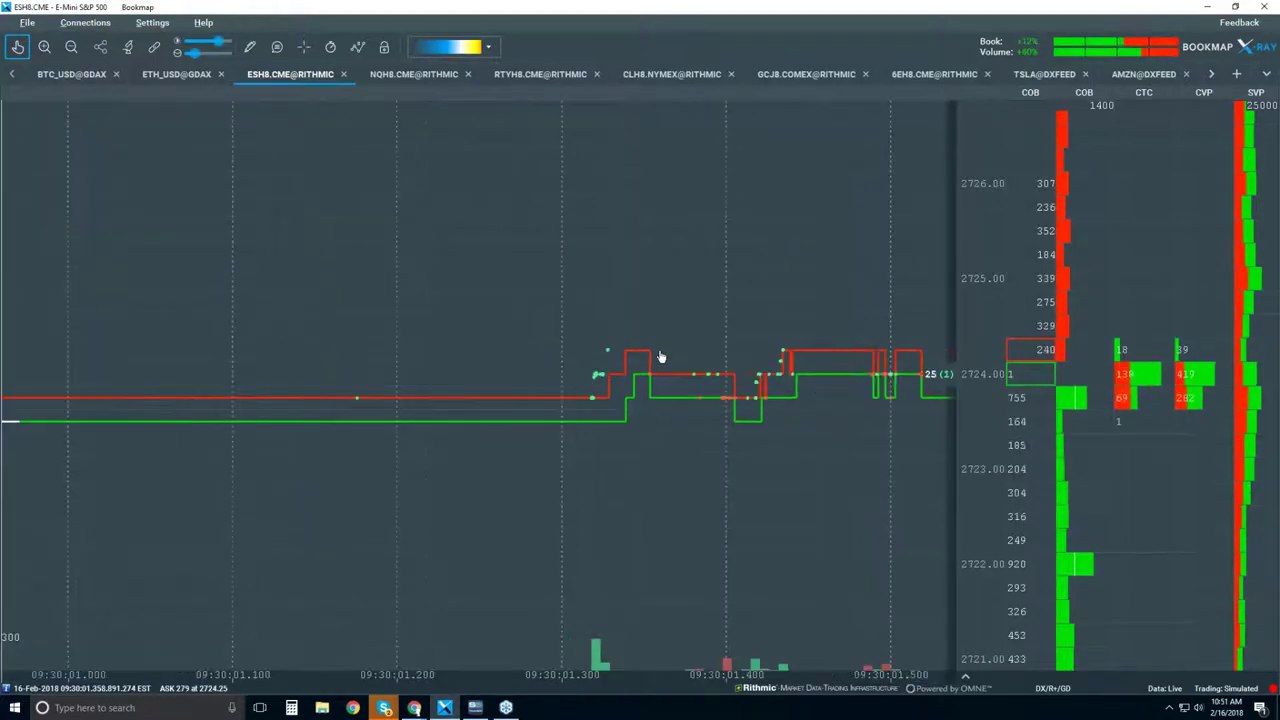
Examine the bid/ask flips around 09:30:01.440 and compare them with the 09:30 candle on wider time ranges
{"action": "scroll", "coordinate": [600, 371], "scroll_direction": "up", "scroll_amount": 2}
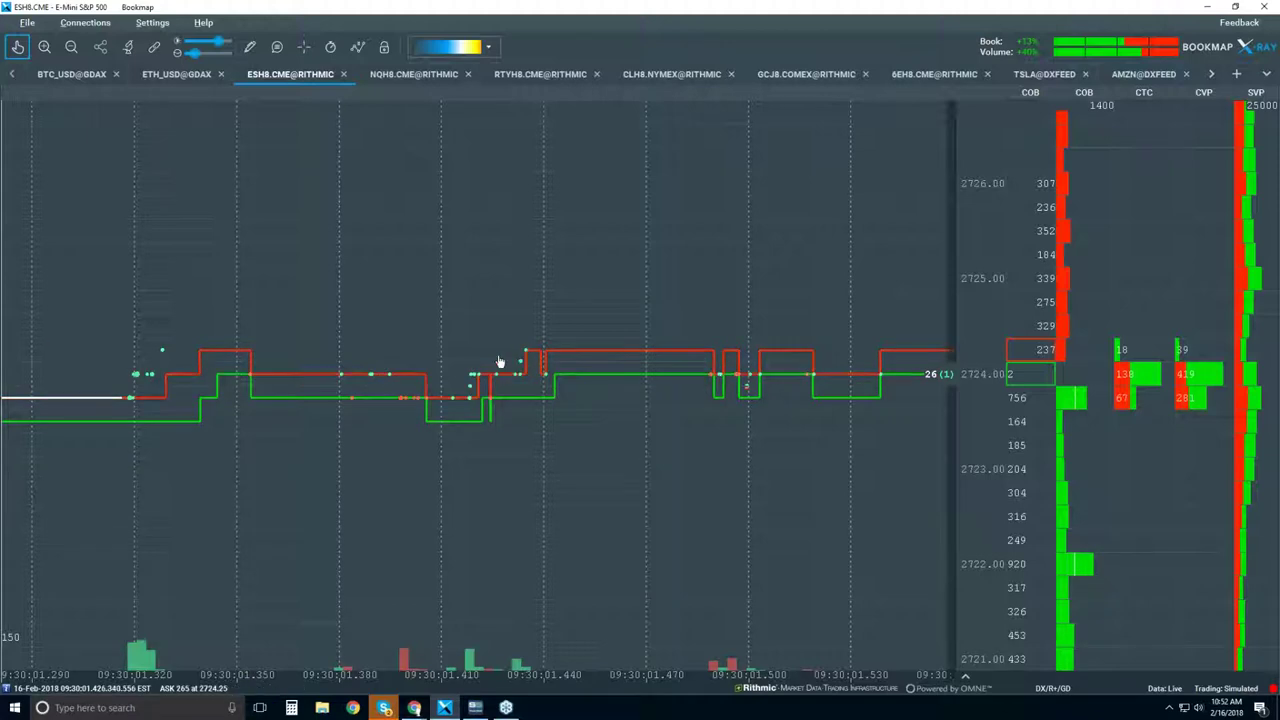
{"action": "scroll", "coordinate": [500, 361], "scroll_direction": "up", "scroll_amount": 2}
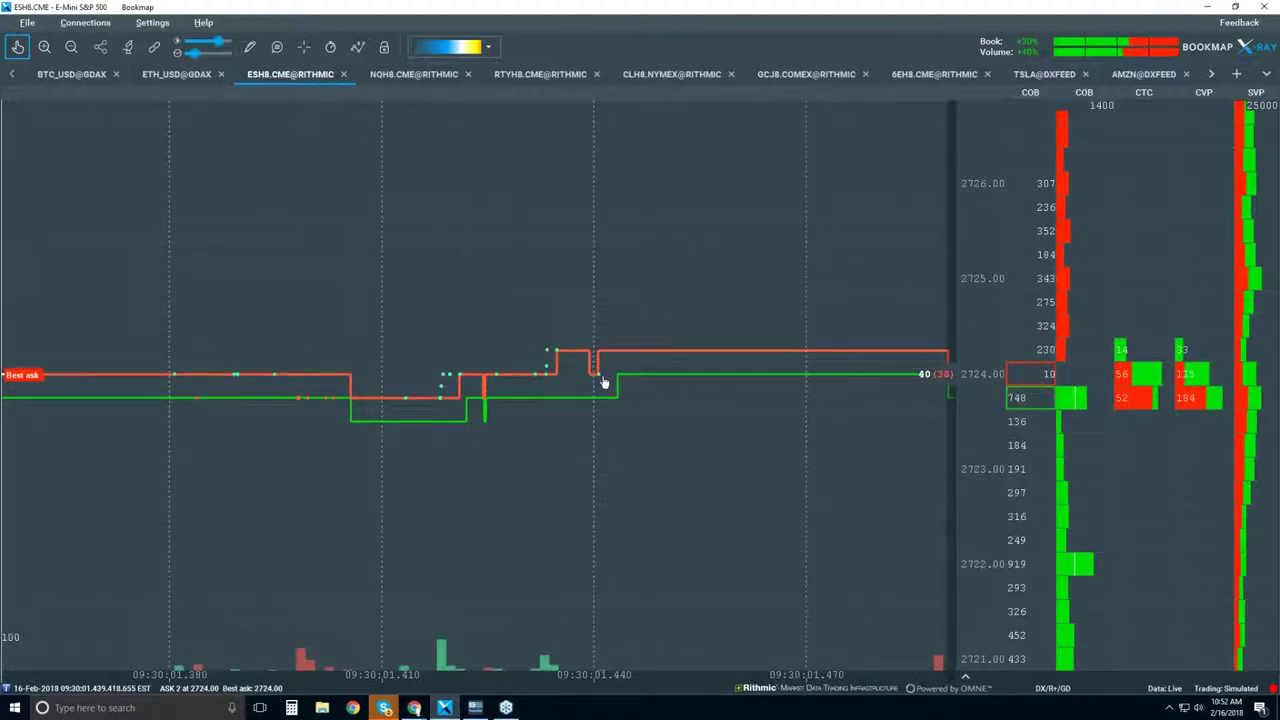
{"action": "scroll", "coordinate": [601, 406], "scroll_direction": "down", "scroll_amount": 4}
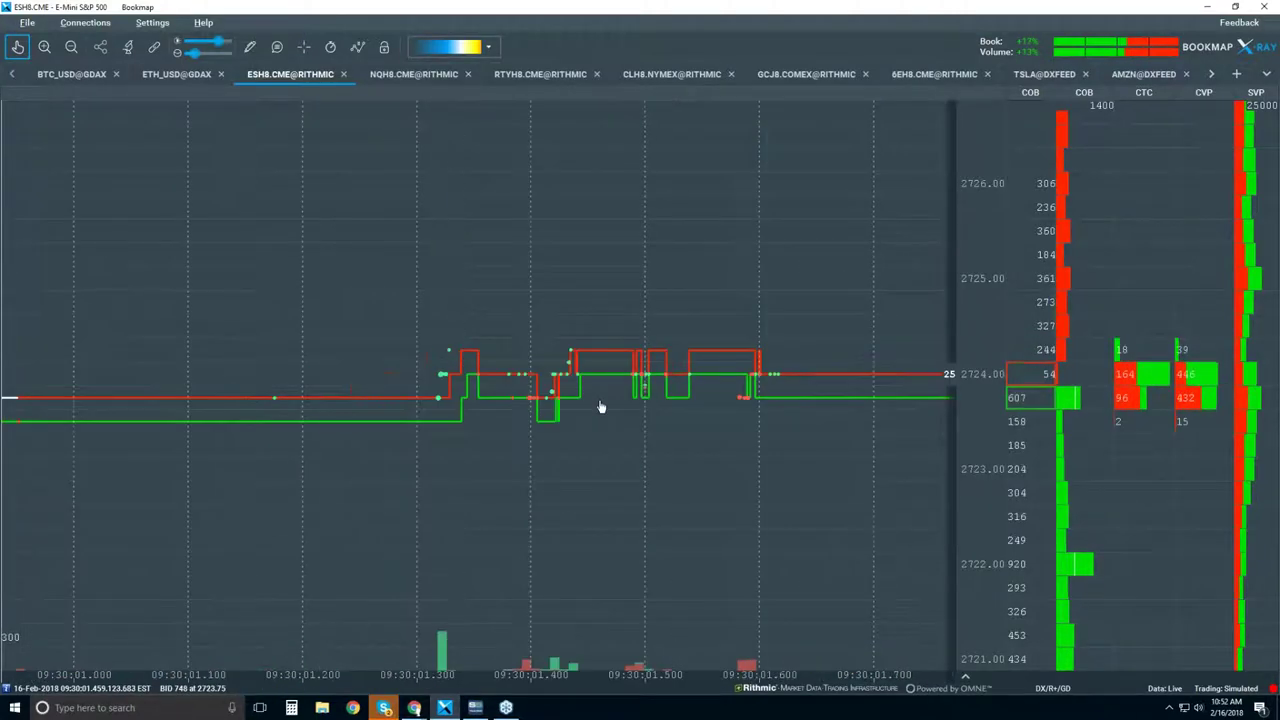
{"action": "scroll", "coordinate": [601, 406], "scroll_direction": "down", "scroll_amount": 2}
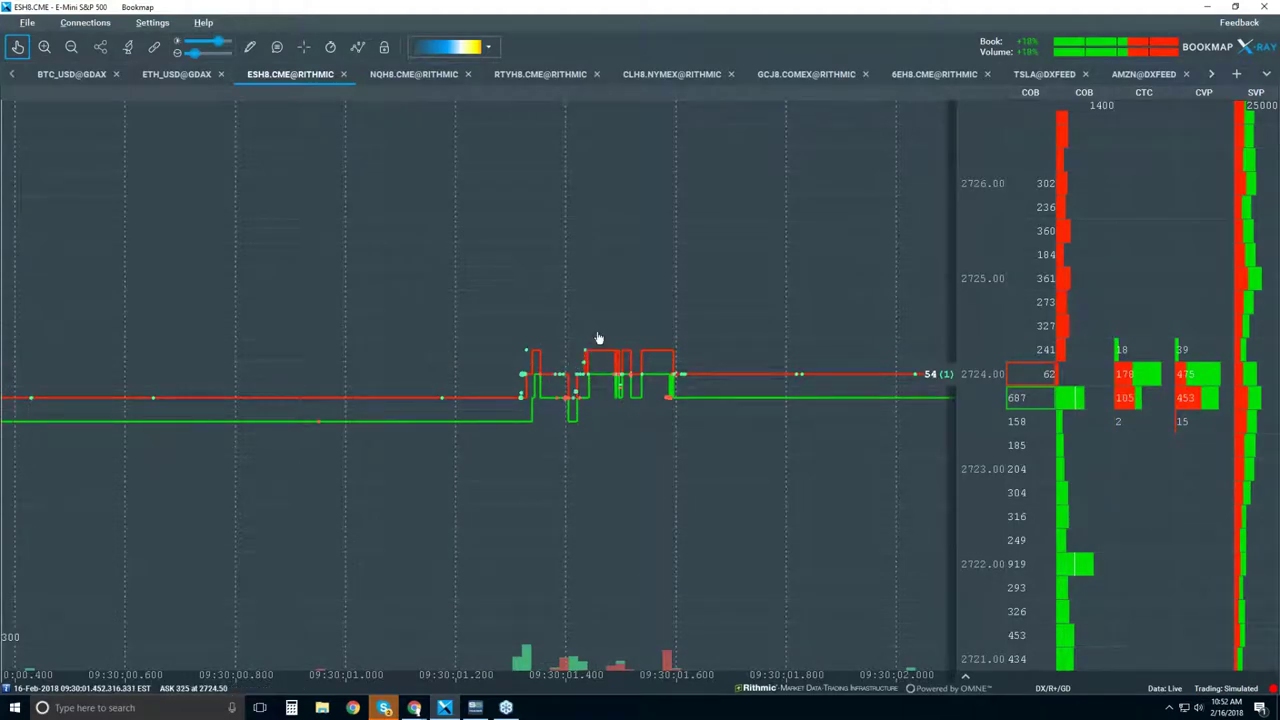
{"action": "scroll", "coordinate": [598, 338], "scroll_direction": "down", "scroll_amount": 7}
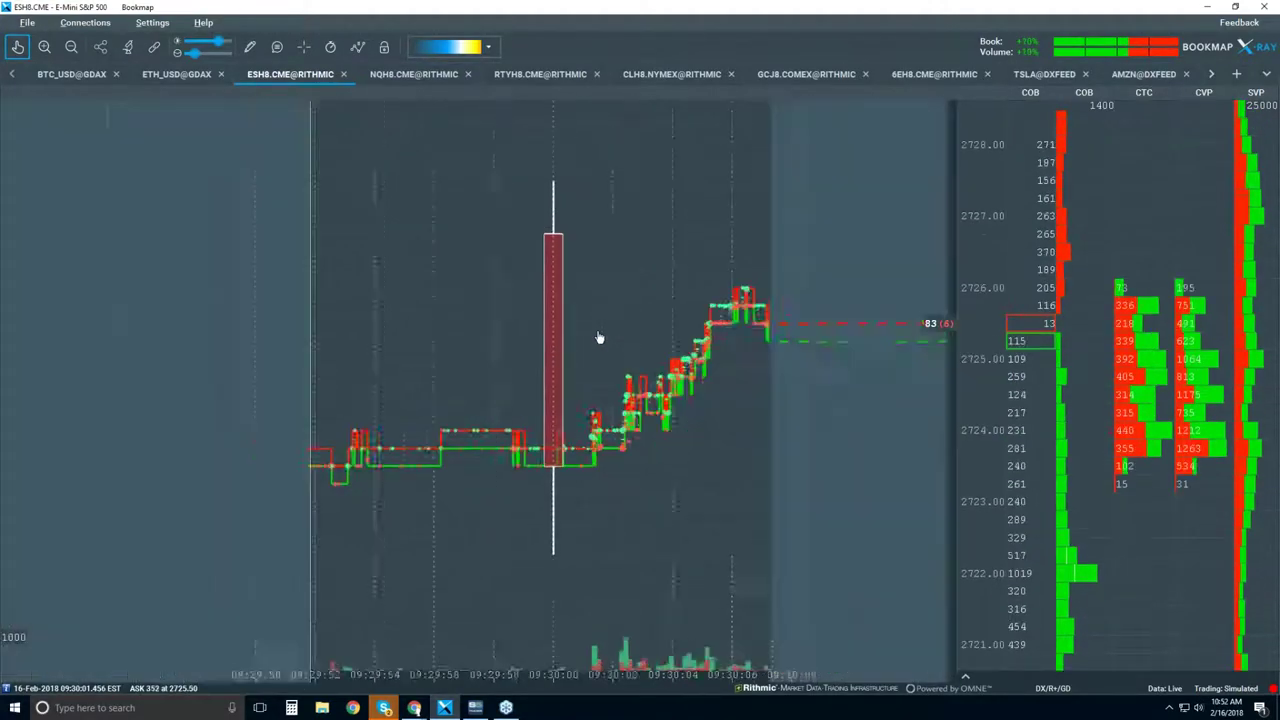
{"action": "scroll", "coordinate": [600, 338], "scroll_direction": "down", "scroll_amount": 1}
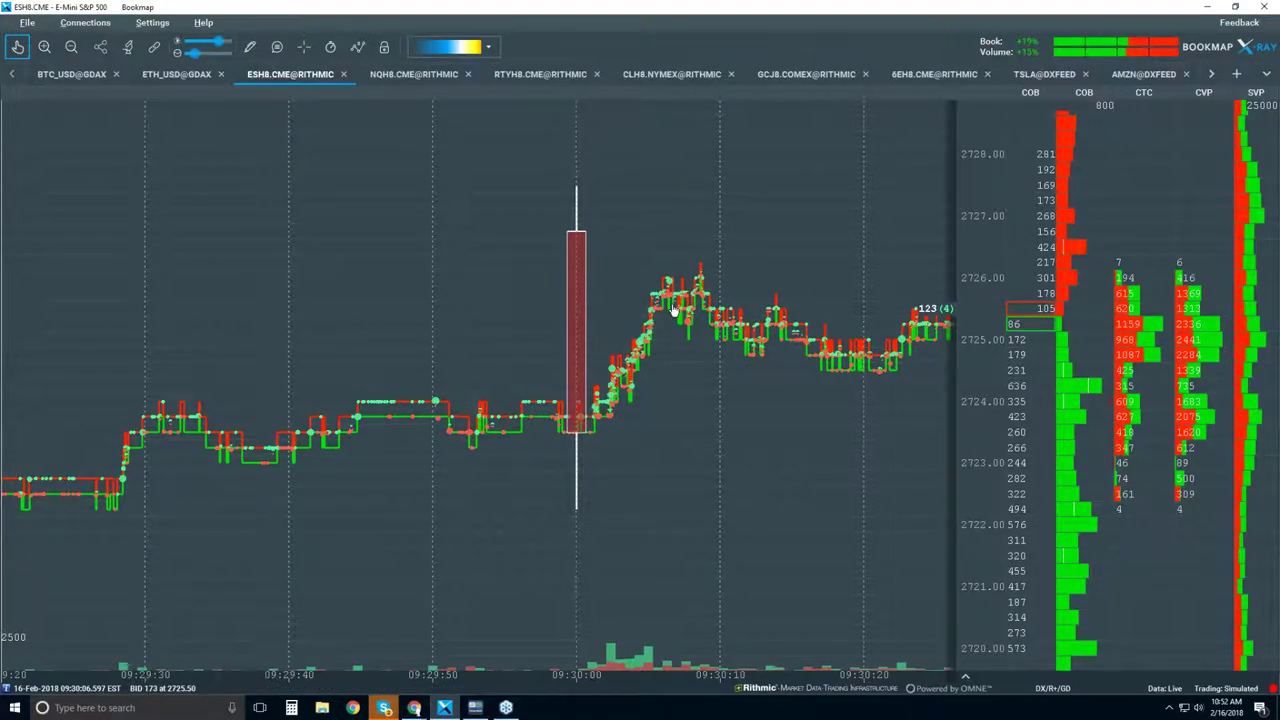
{"action": "scroll", "coordinate": [672, 311], "scroll_direction": "down", "scroll_amount": 3}
{"action": "scroll", "coordinate": [672, 311], "scroll_direction": "down", "scroll_amount": 2}
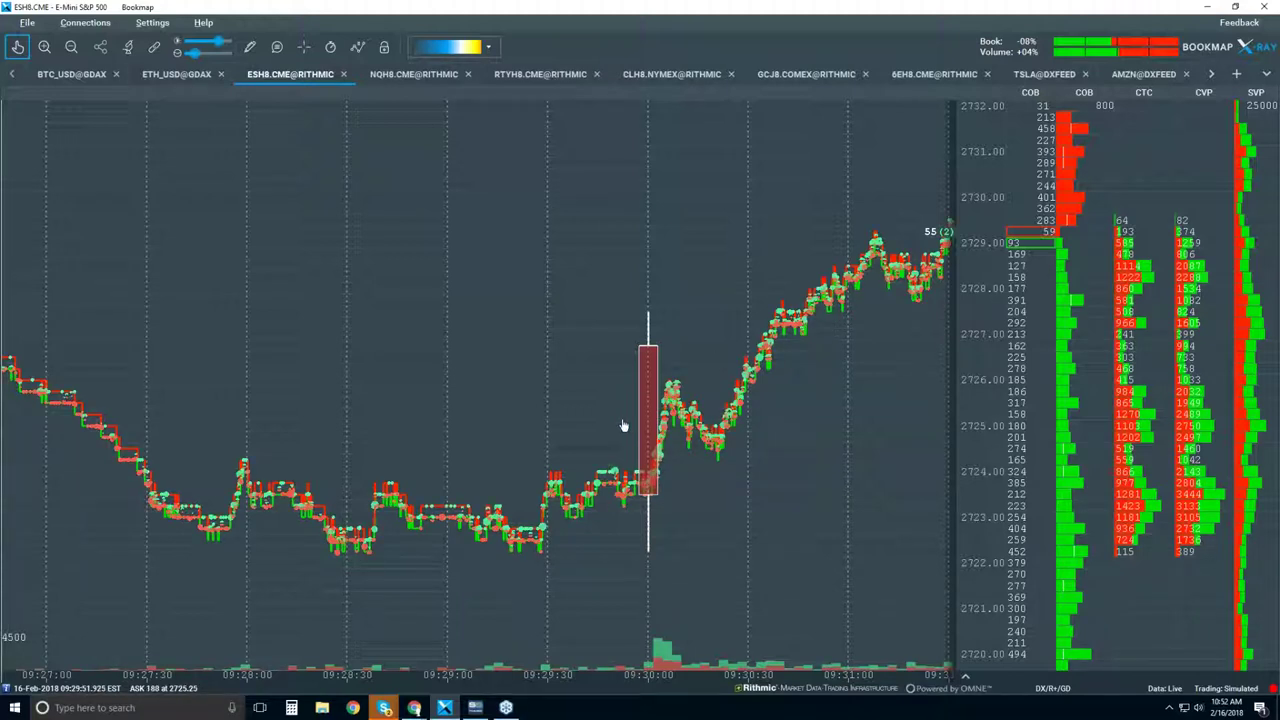
Turn off the candlestick bars and view the volume dots with the best bid/ask line from 09:24 to 09:38
{"action": "left_click", "coordinate": [361, 49]}
{"action": "left_click", "coordinate": [385, 125]}
{"action": "left_click", "coordinate": [693, 208]}
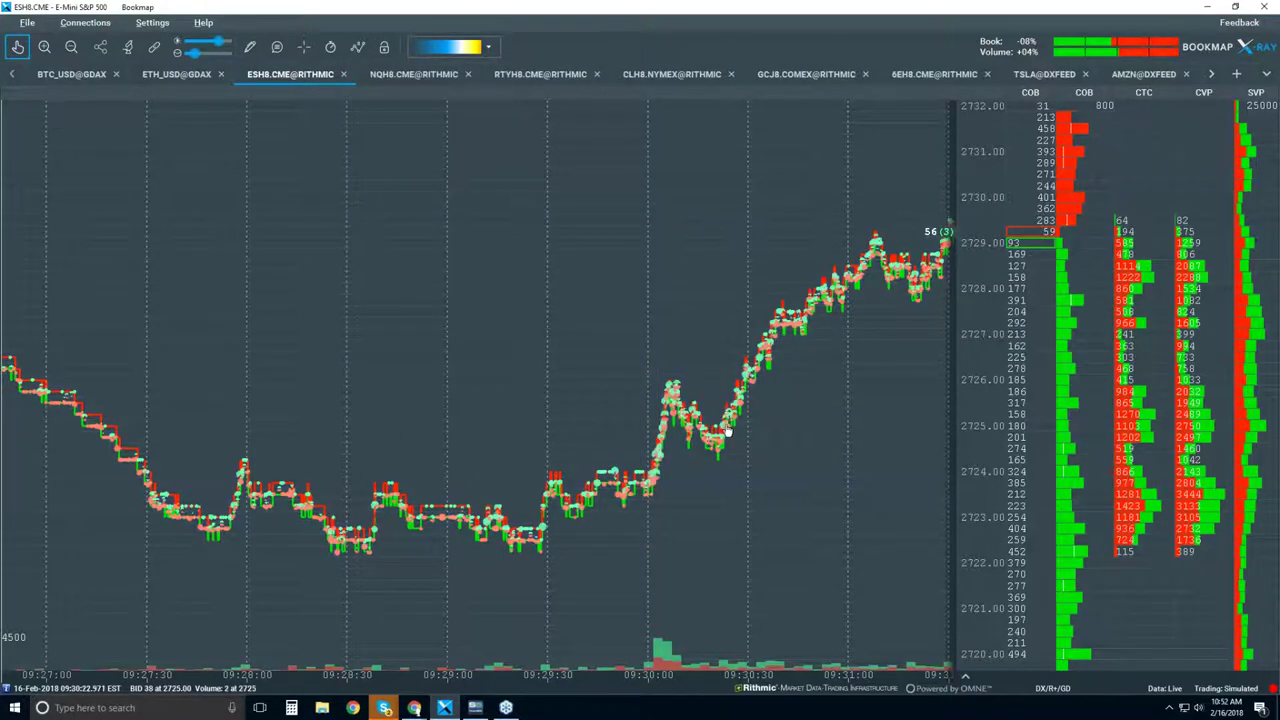
{"action": "scroll", "coordinate": [689, 472], "scroll_direction": "down", "scroll_amount": 3}
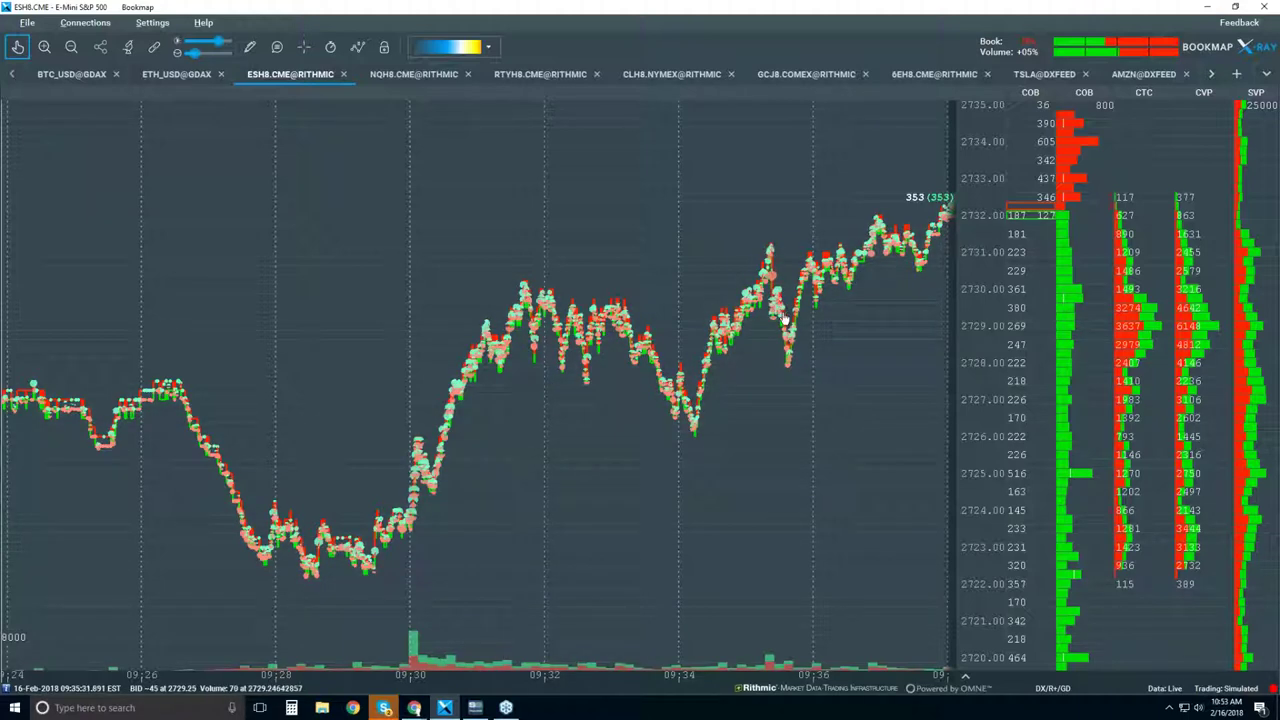
{"action": "scroll", "coordinate": [760, 330], "scroll_direction": "down", "scroll_amount": 3}
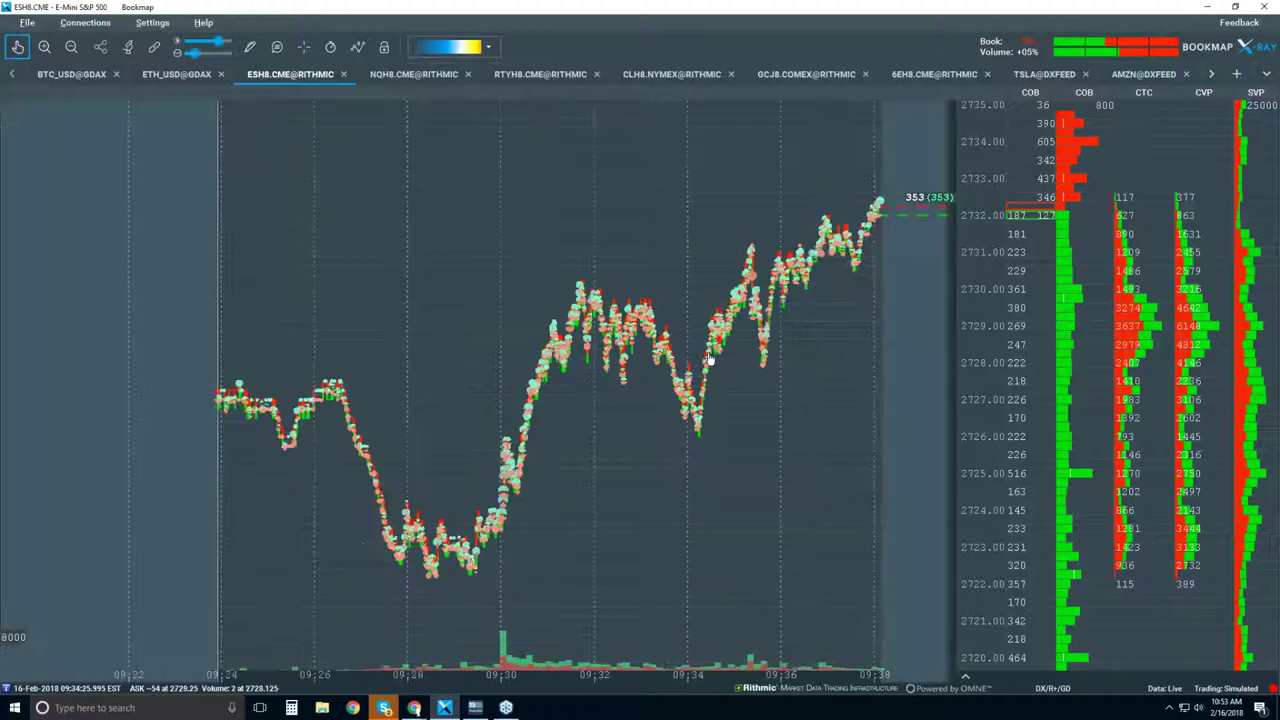
Return the ESH8.CME chart to live data, turn on the heatmap, and shift the current-time line closer to the price axis
{"action": "left_click", "coordinate": [17, 47]}
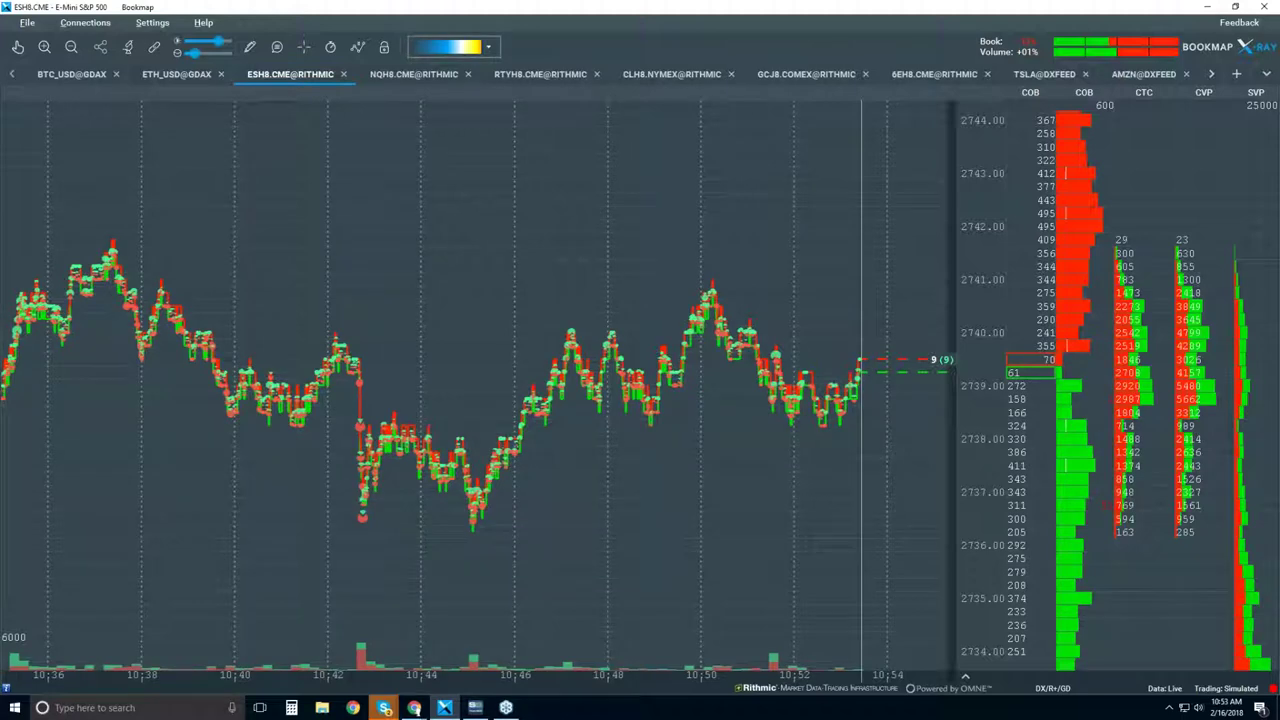
{"action": "left_click", "coordinate": [357, 47]}
{"action": "left_click", "coordinate": [370, 172]}
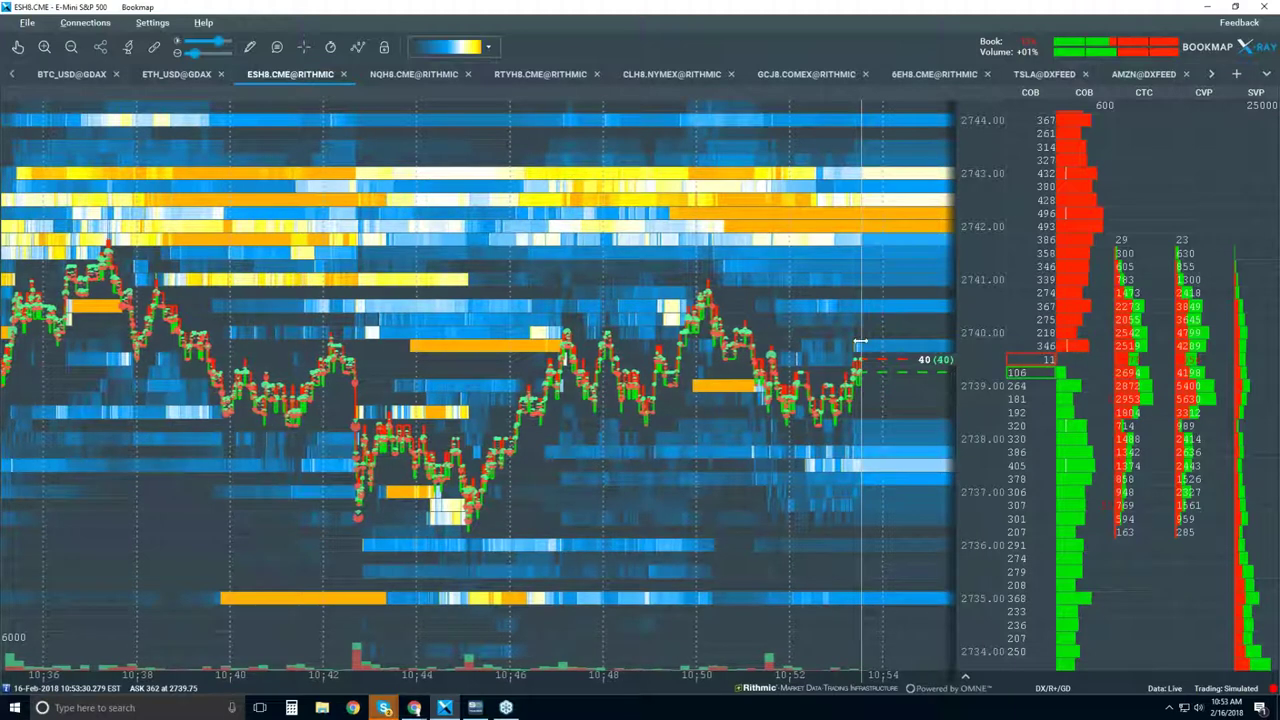
{"action": "left_click_drag", "start_coordinate": [860, 343], "coordinate": [874, 342]}
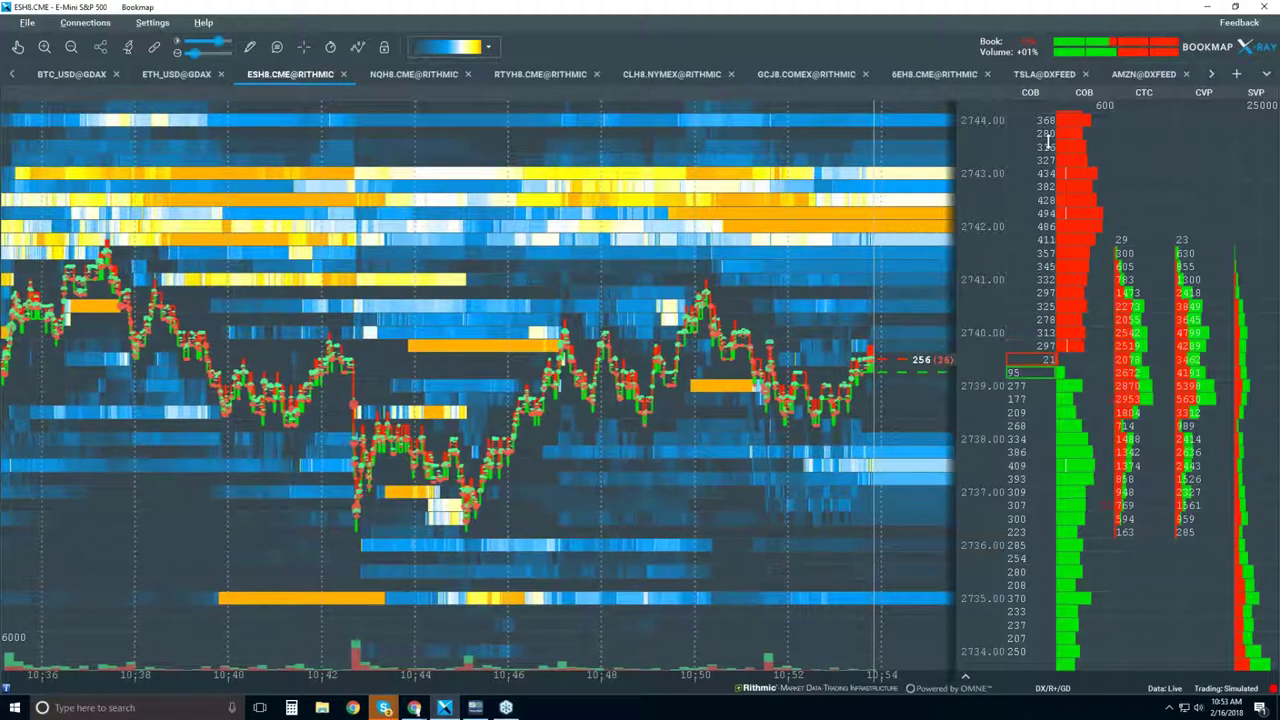
Adjust the current order book column and examine the resting order sizes at each price level above the best ask
{"action": "left_click_drag", "start_coordinate": [1052, 96], "coordinate": [1008, 97]}
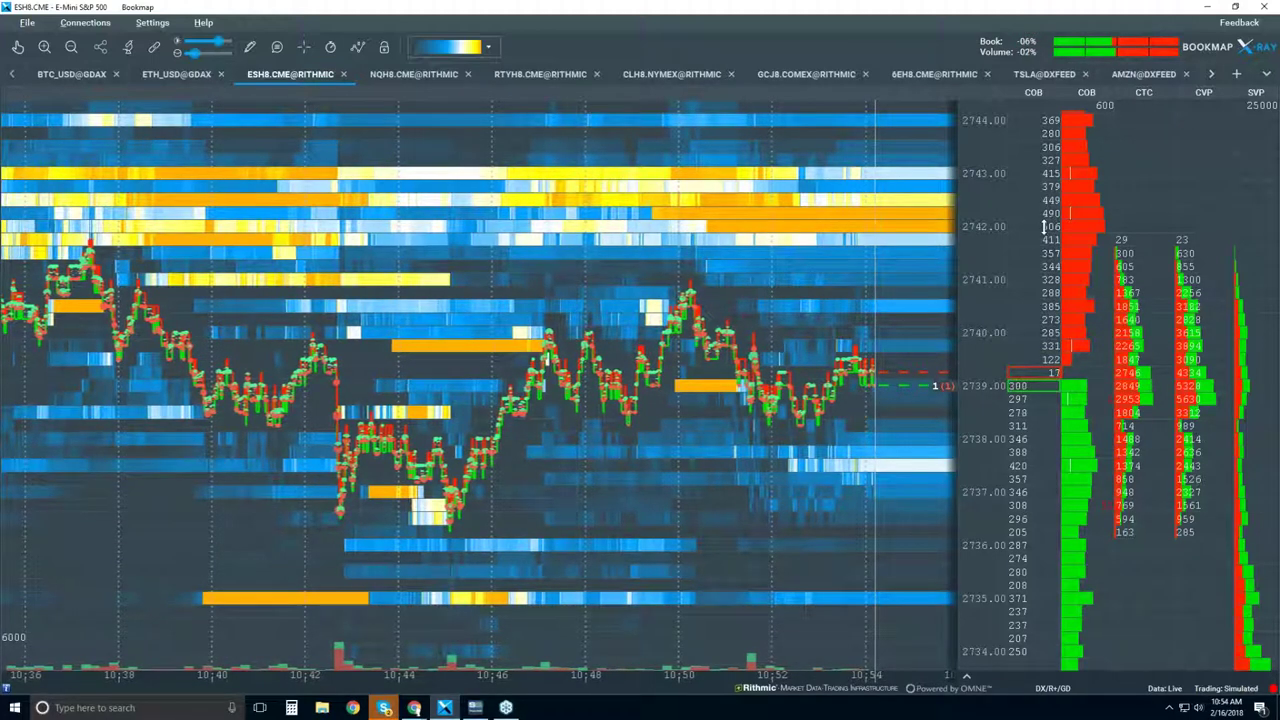
{"action": "left_click", "coordinate": [1059, 285]}
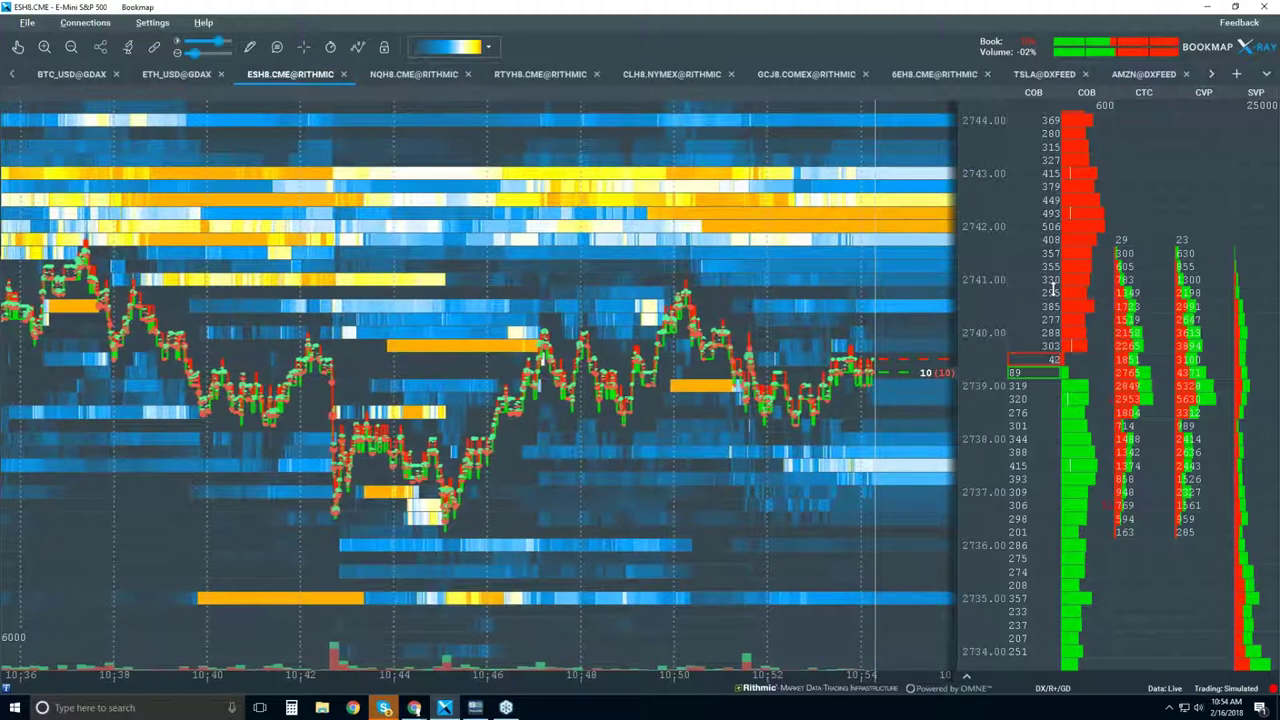
{"action": "left_click", "coordinate": [1052, 288]}
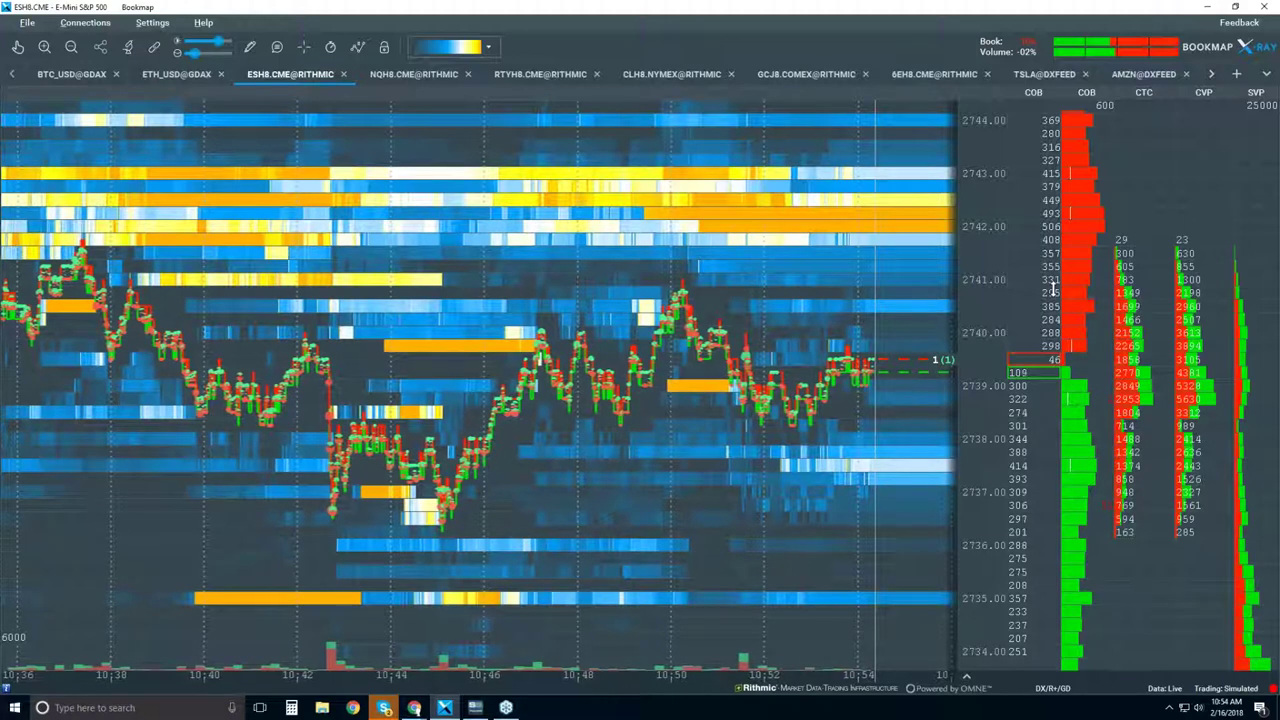
{"action": "left_click", "coordinate": [1052, 300]}
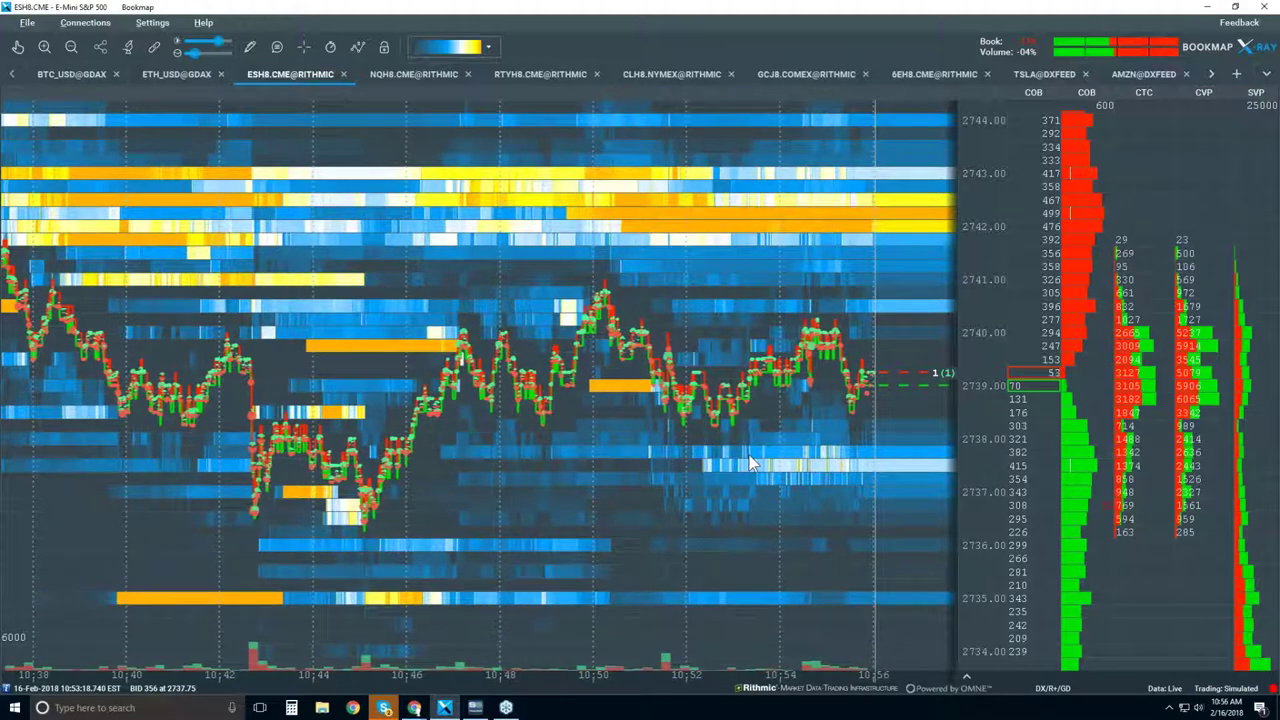
Hide the trades counter (CTC) column beside the order book
{"action": "scroll", "coordinate": [752, 463], "scroll_direction": "down", "scroll_amount": 2}
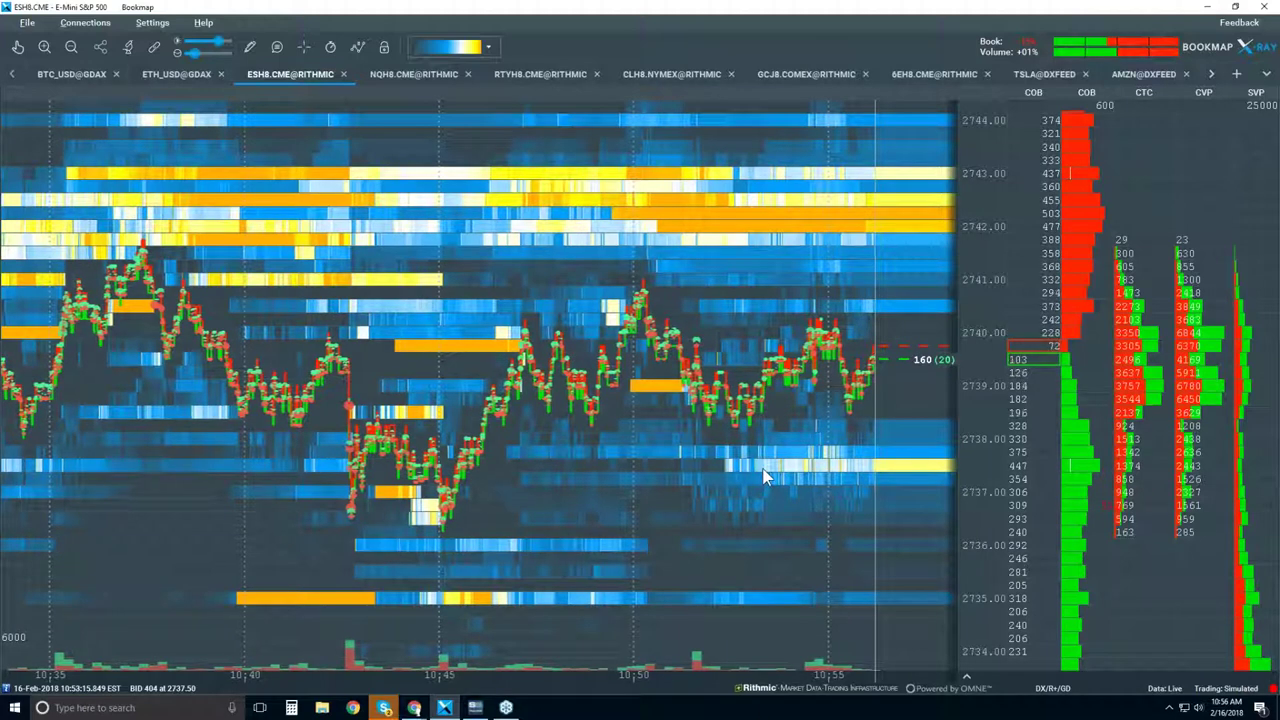
{"action": "scroll", "coordinate": [763, 477], "scroll_direction": "down", "scroll_amount": 2}
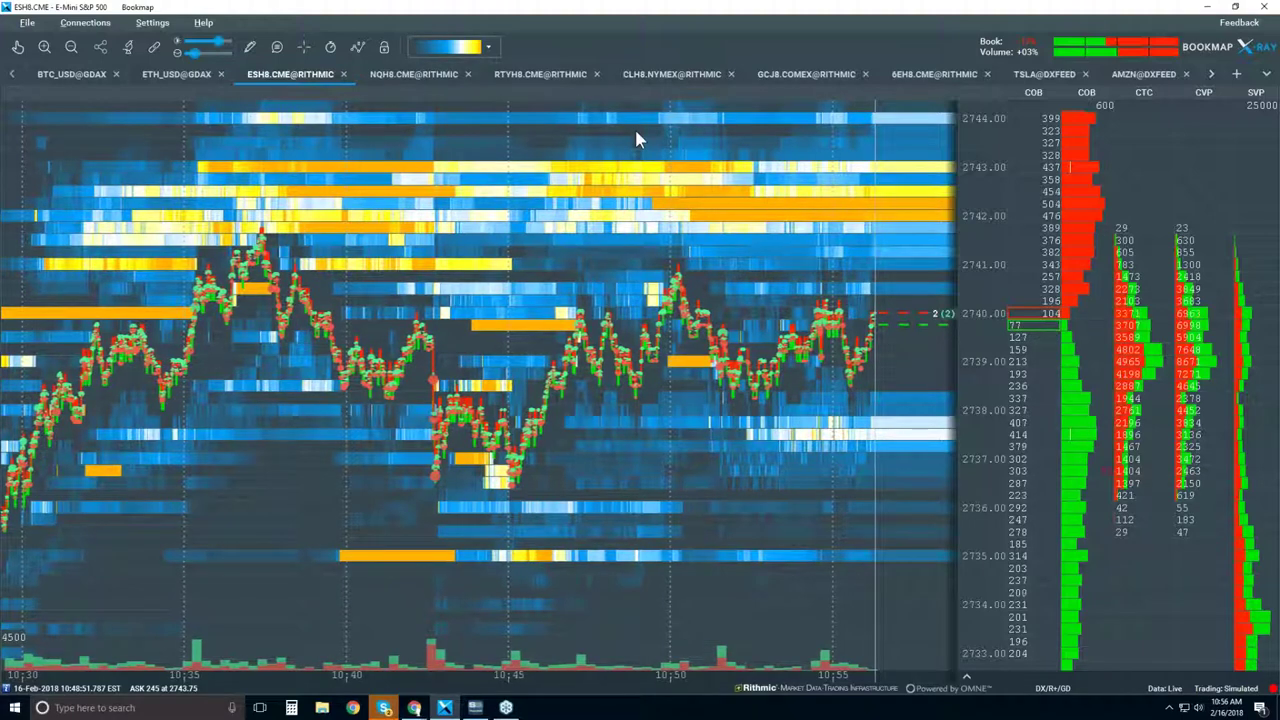
{"action": "scroll", "coordinate": [857, 283], "scroll_direction": "down", "scroll_amount": 5}
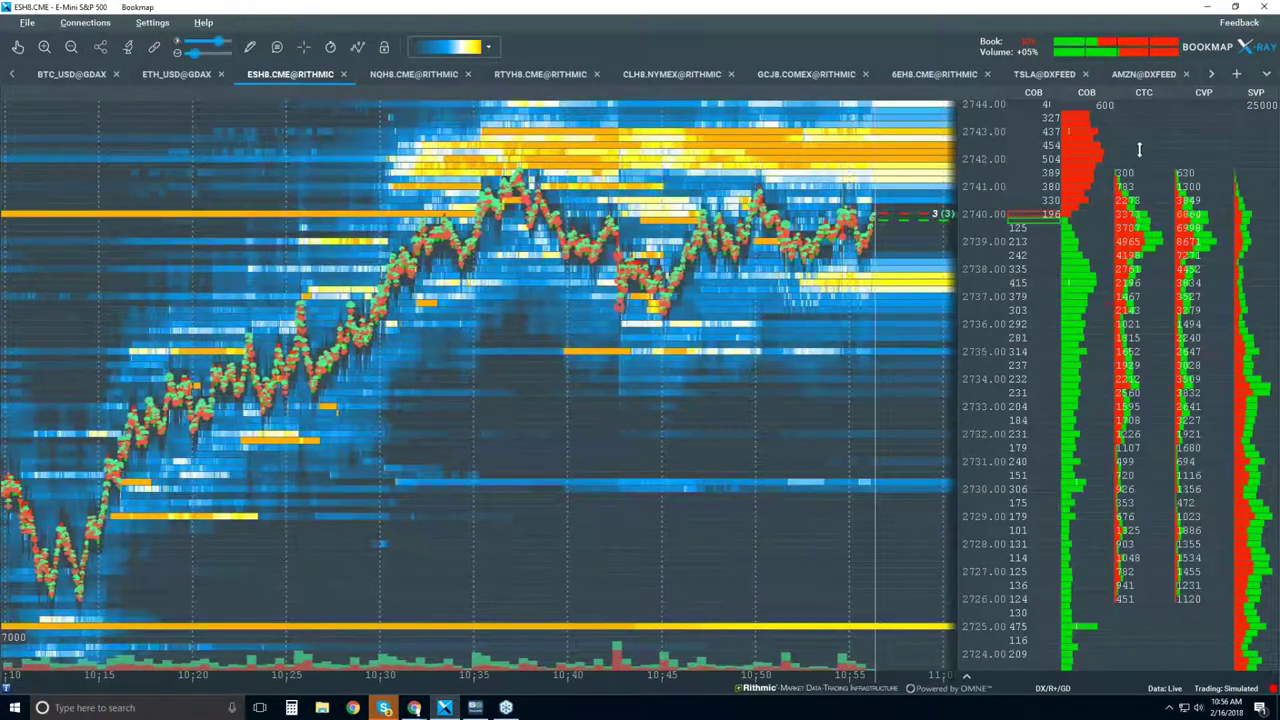
{"action": "right_click", "coordinate": [1138, 150]}
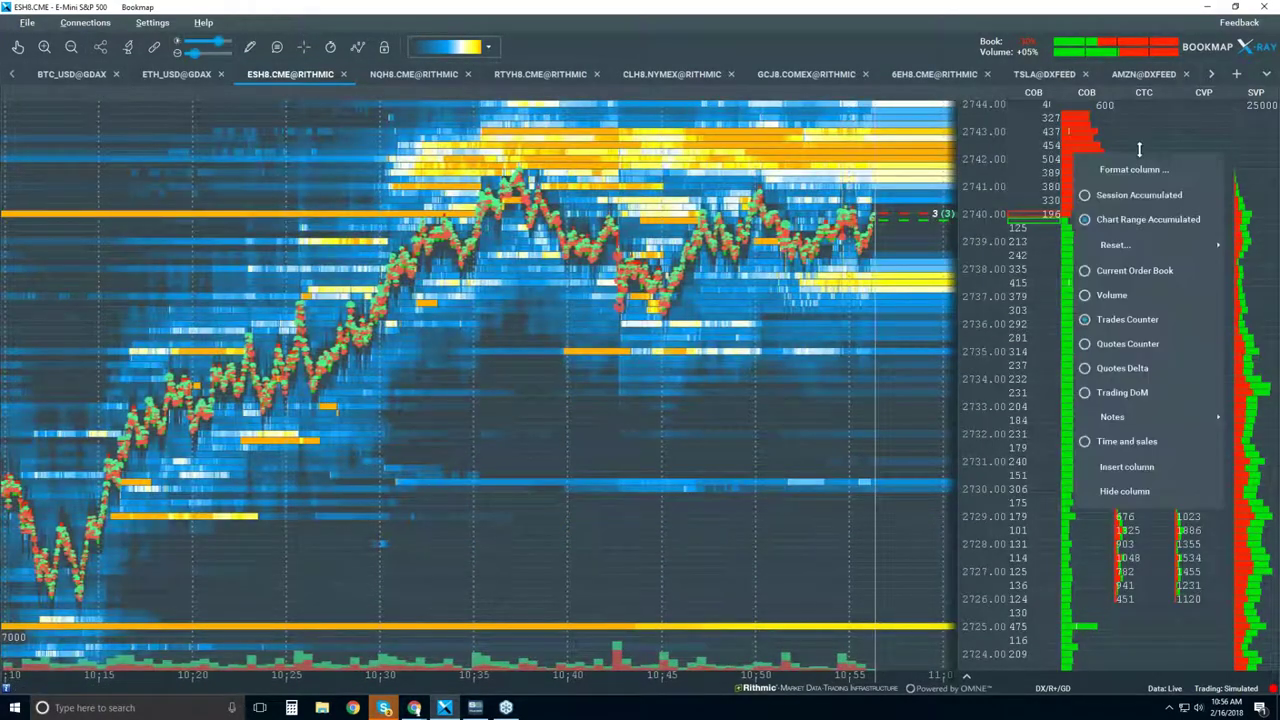
{"action": "left_click", "coordinate": [1124, 491]}
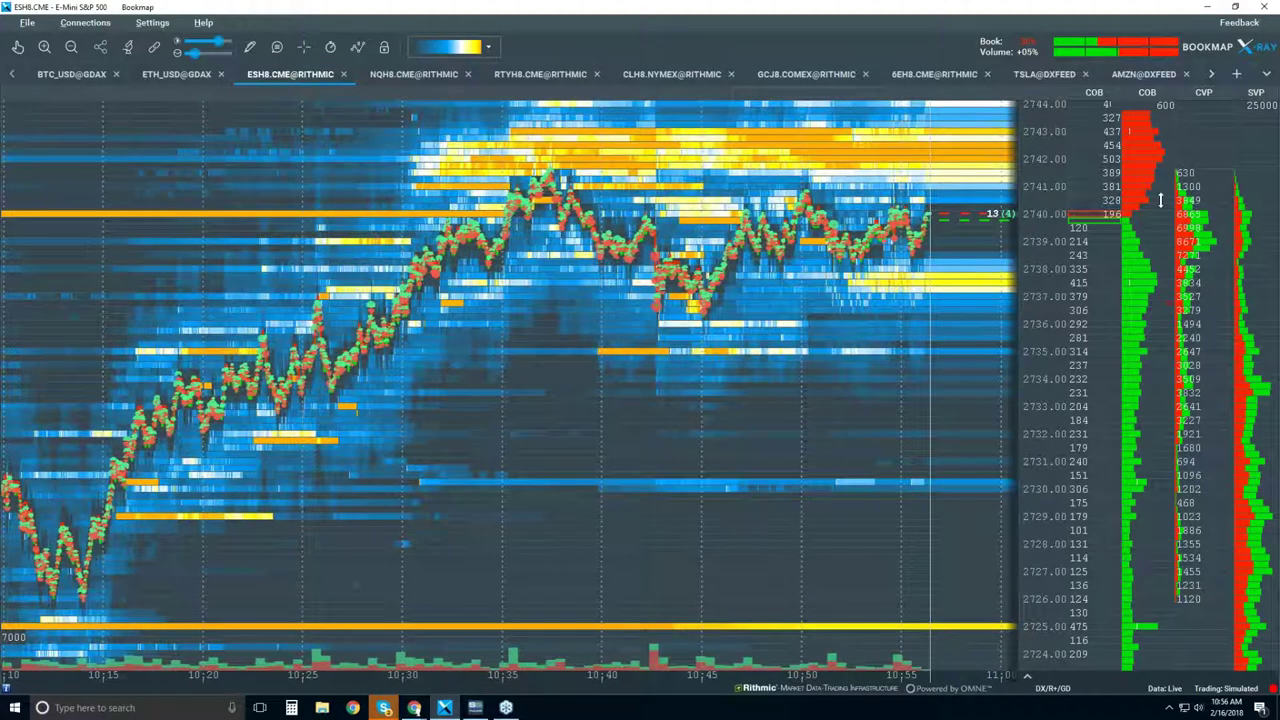
Turn on the VWAP indicator and compress the price scale so its line fits in the chart
{"action": "left_click", "coordinate": [356, 48]}
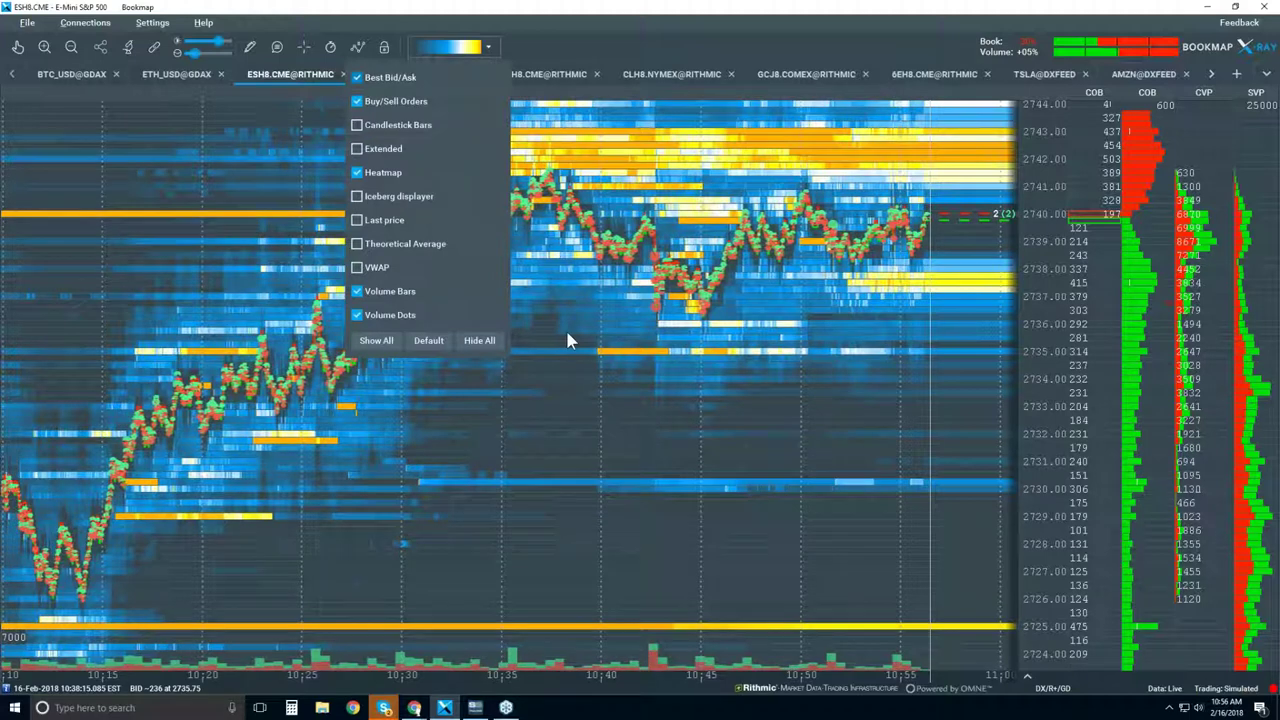
{"action": "left_click", "coordinate": [369, 270]}
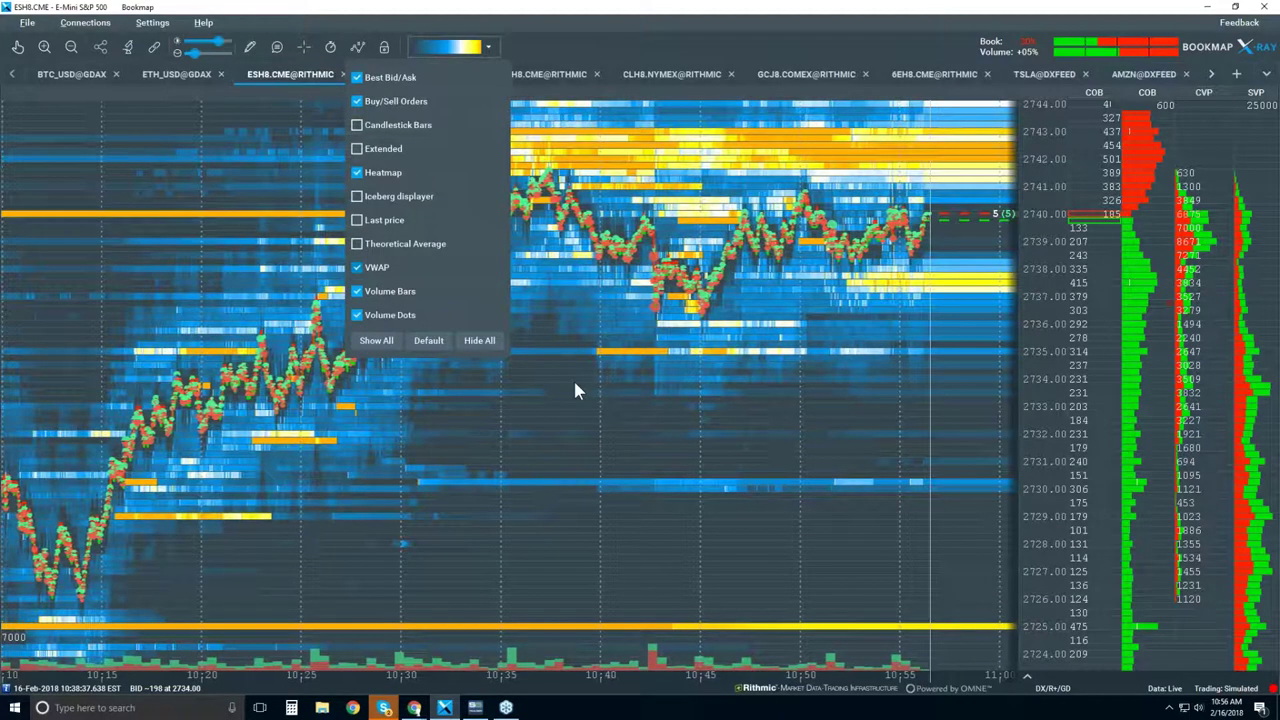
{"action": "left_click", "coordinate": [637, 368]}
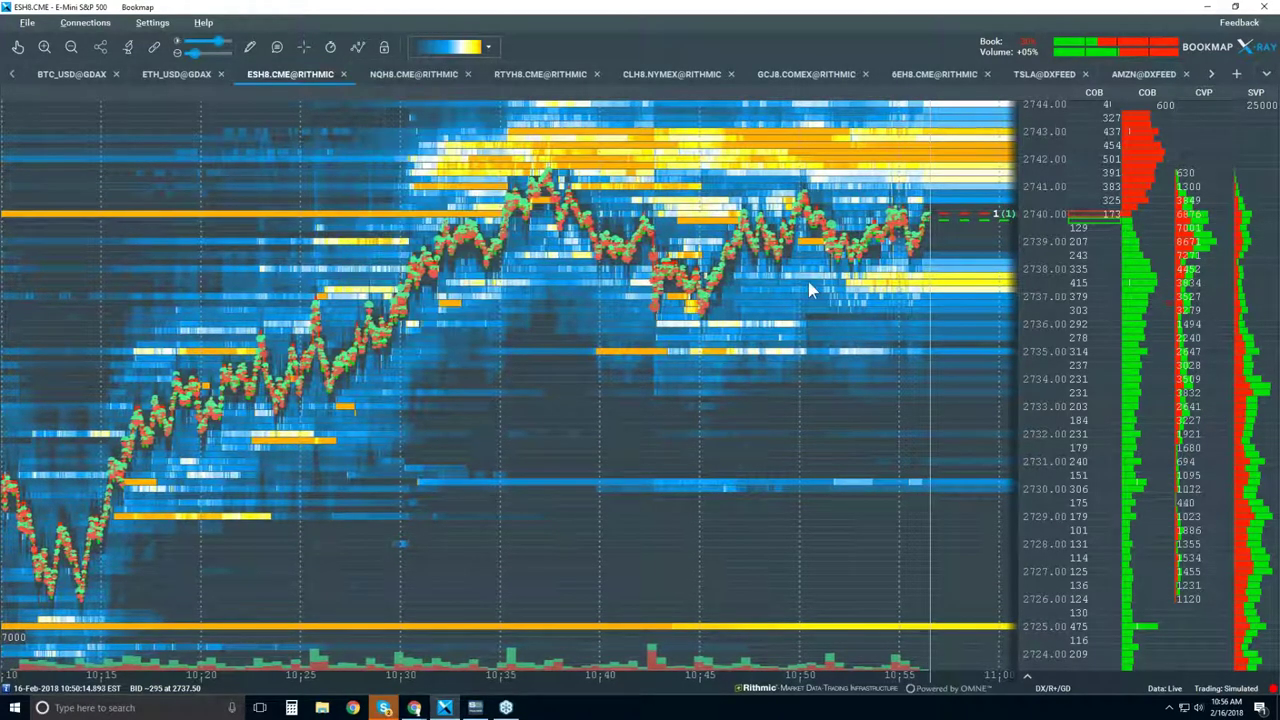
{"action": "left_click_drag", "start_coordinate": [1050, 190], "coordinate": [1047, 293]}
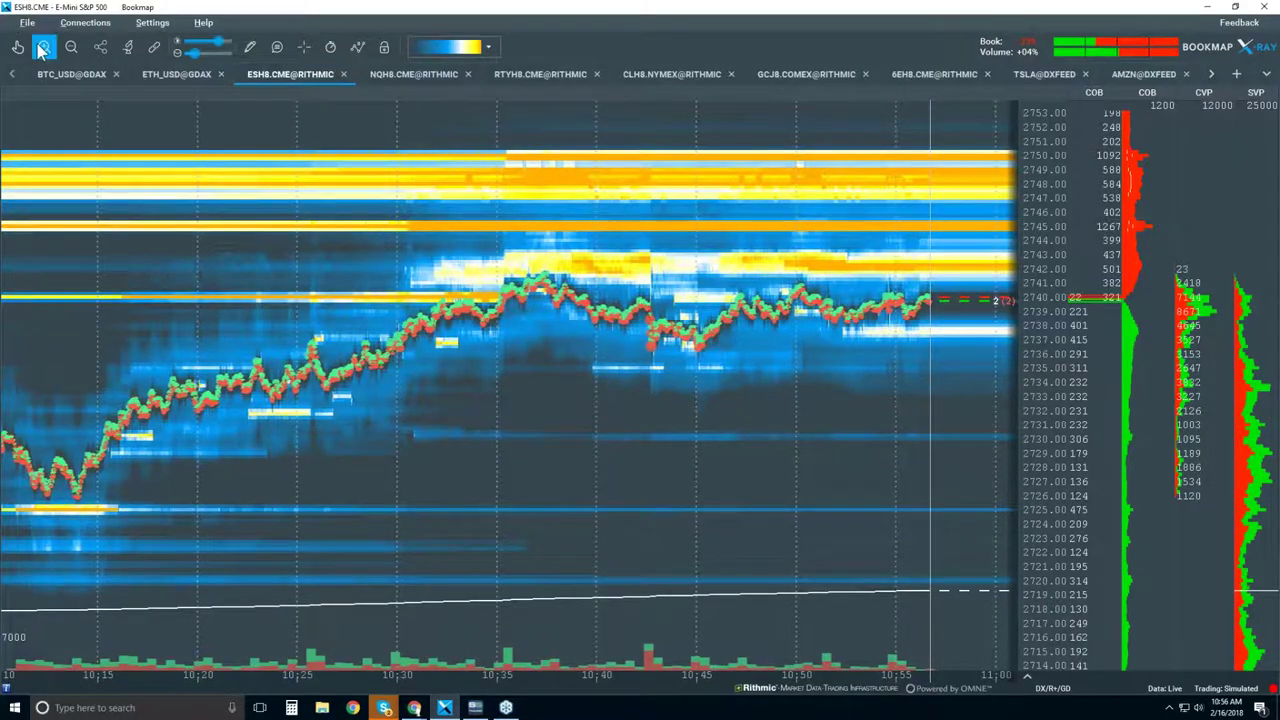
Examine the heatmap liquidity bands around price, from the second scale near 10:37:14 to the full morning range
{"action": "scroll", "coordinate": [752, 283], "scroll_direction": "up", "scroll_amount": 8}
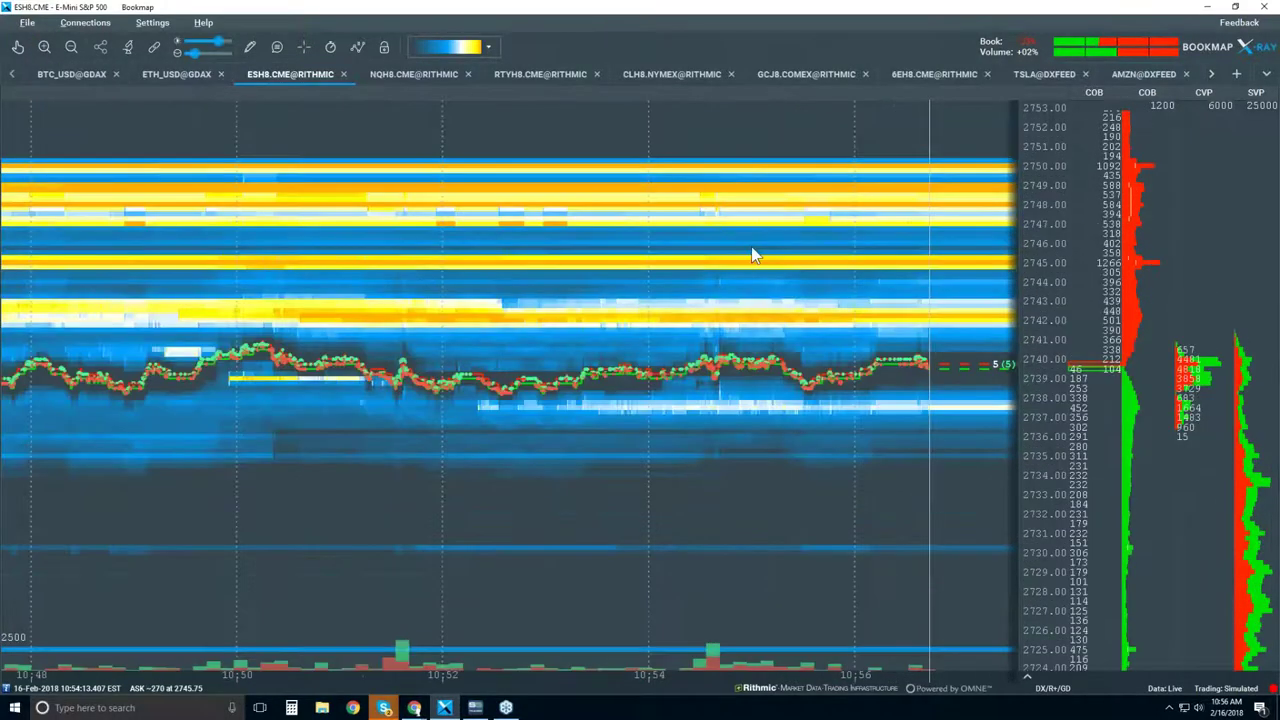
{"action": "scroll", "coordinate": [766, 273], "scroll_direction": "down", "scroll_amount": 8}
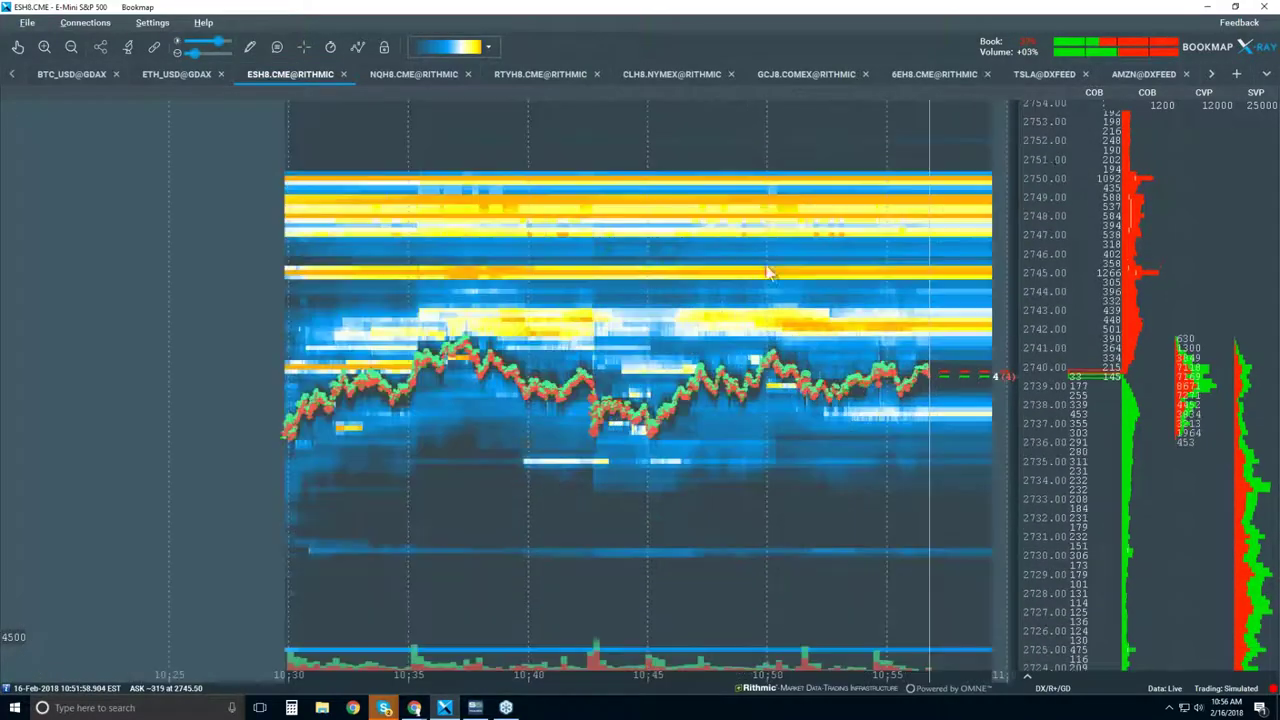
{"action": "left_click", "coordinate": [18, 47]}
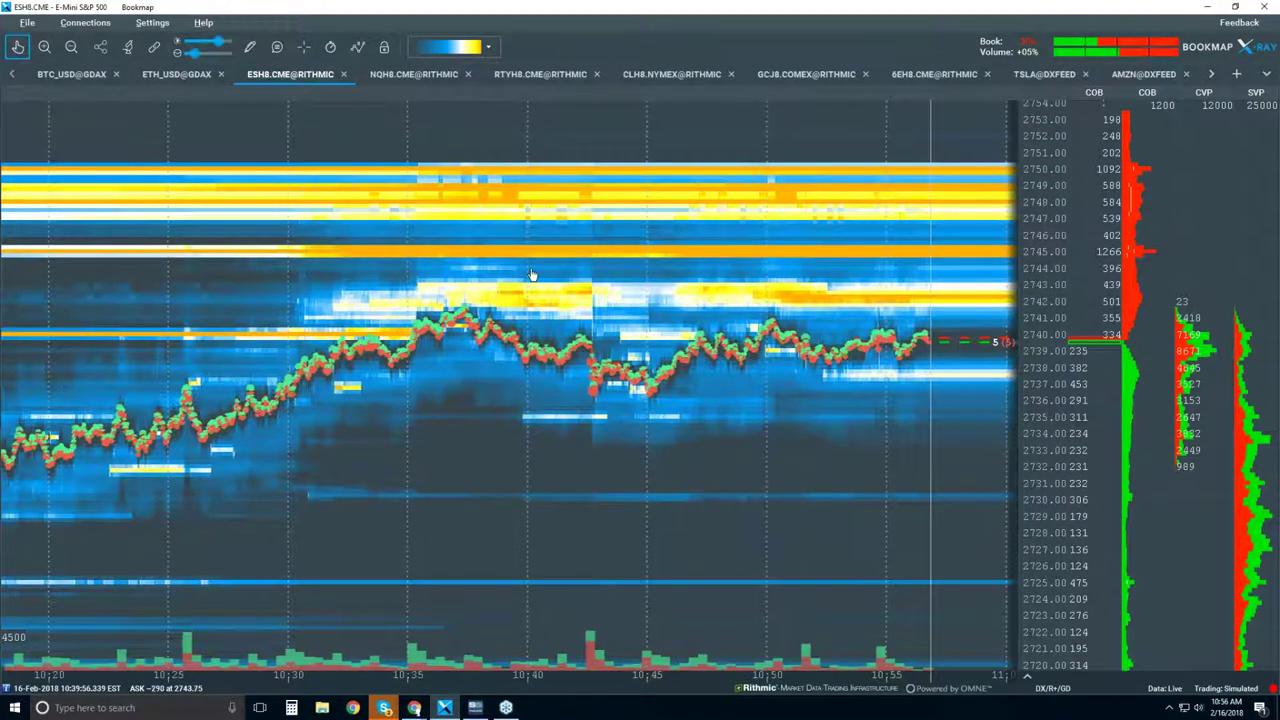
{"action": "scroll", "coordinate": [455, 318], "scroll_direction": "up", "scroll_amount": 15}
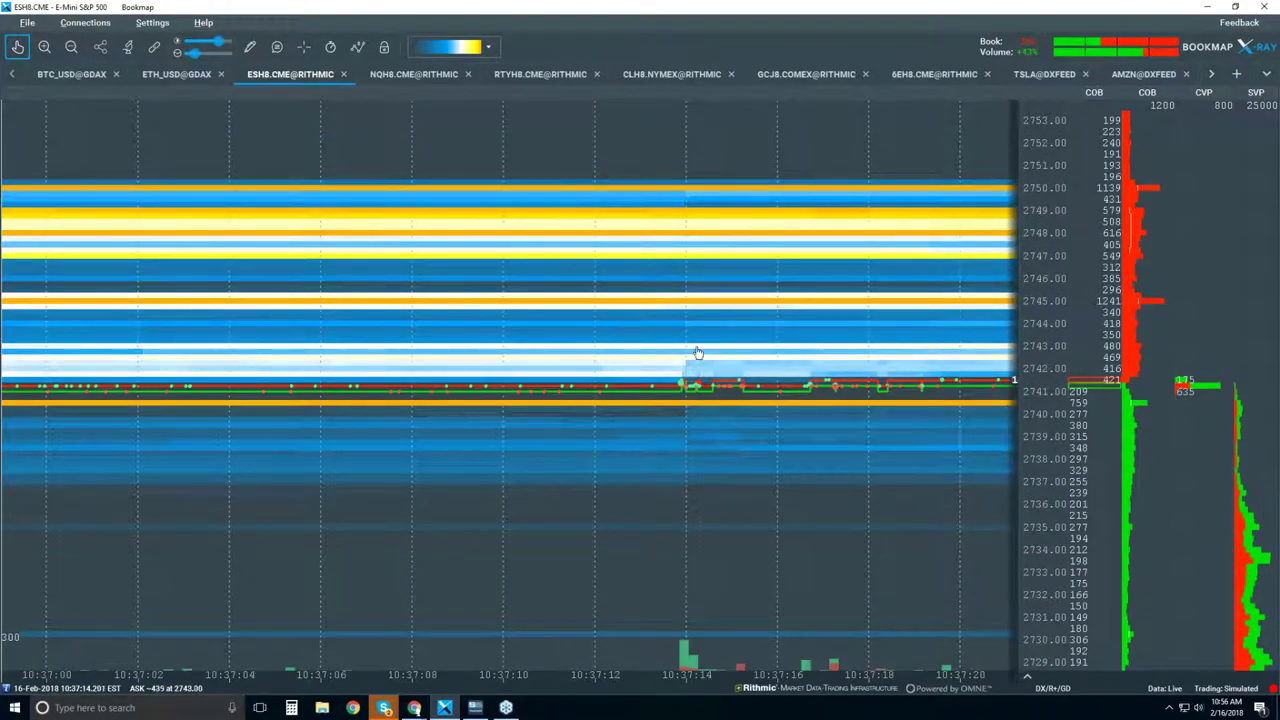
{"action": "scroll", "coordinate": [698, 352], "scroll_direction": "down", "scroll_amount": 10}
{"action": "scroll", "coordinate": [698, 352], "scroll_direction": "down", "scroll_amount": 10}
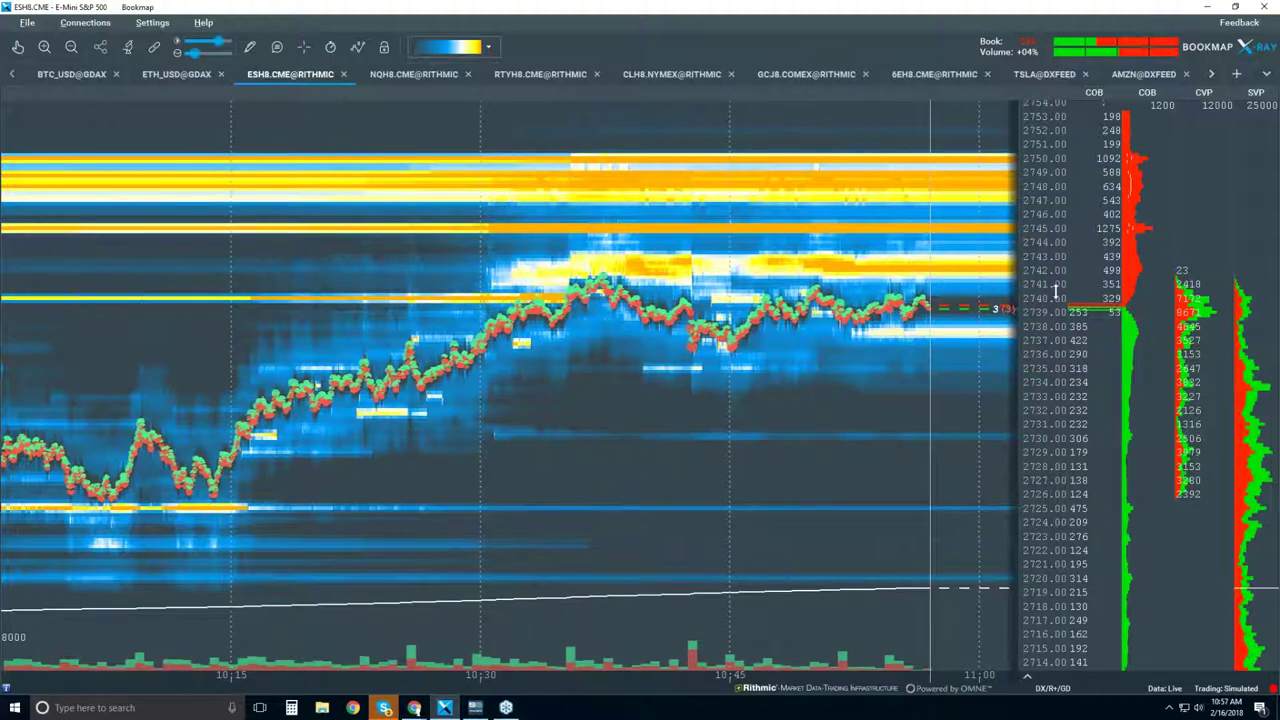
Examine price and the heatmap liquidity levels relative to the VWAP line from about 08:45 to 11:00
{"action": "scroll", "coordinate": [1050, 280], "scroll_direction": "up", "scroll_amount": 5}
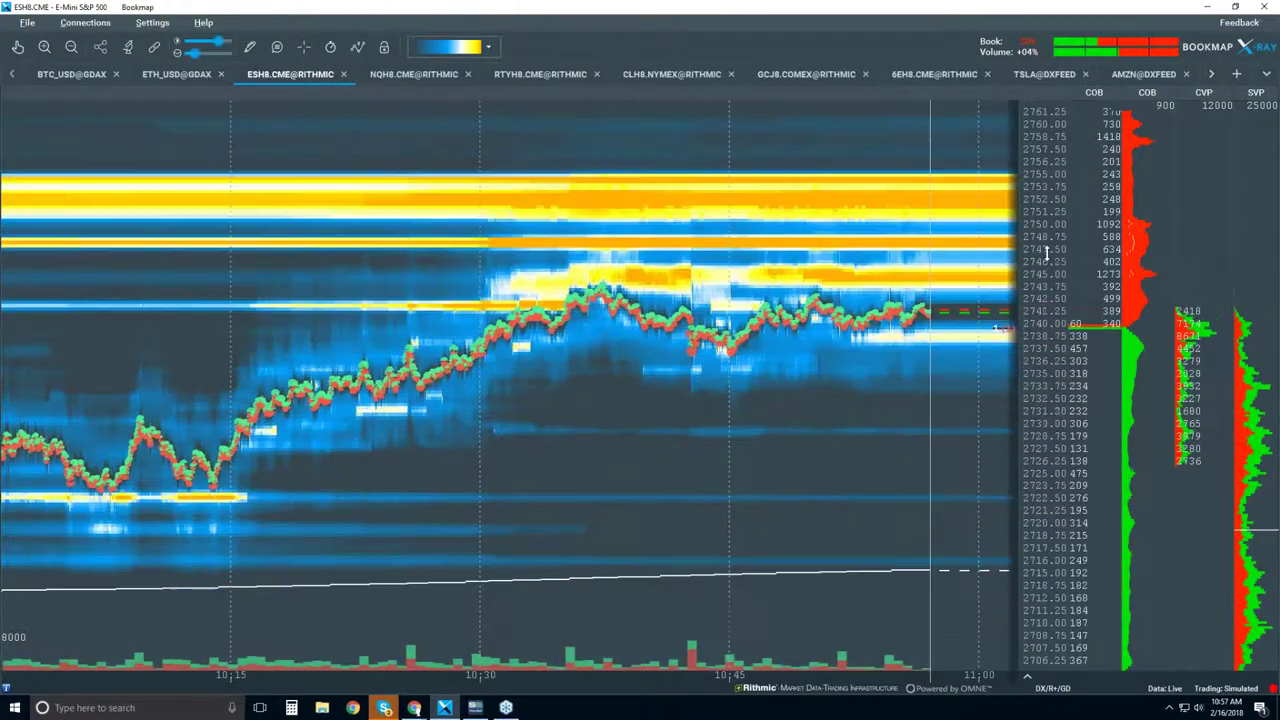
{"action": "scroll", "coordinate": [1047, 225], "scroll_direction": "up", "scroll_amount": 3}
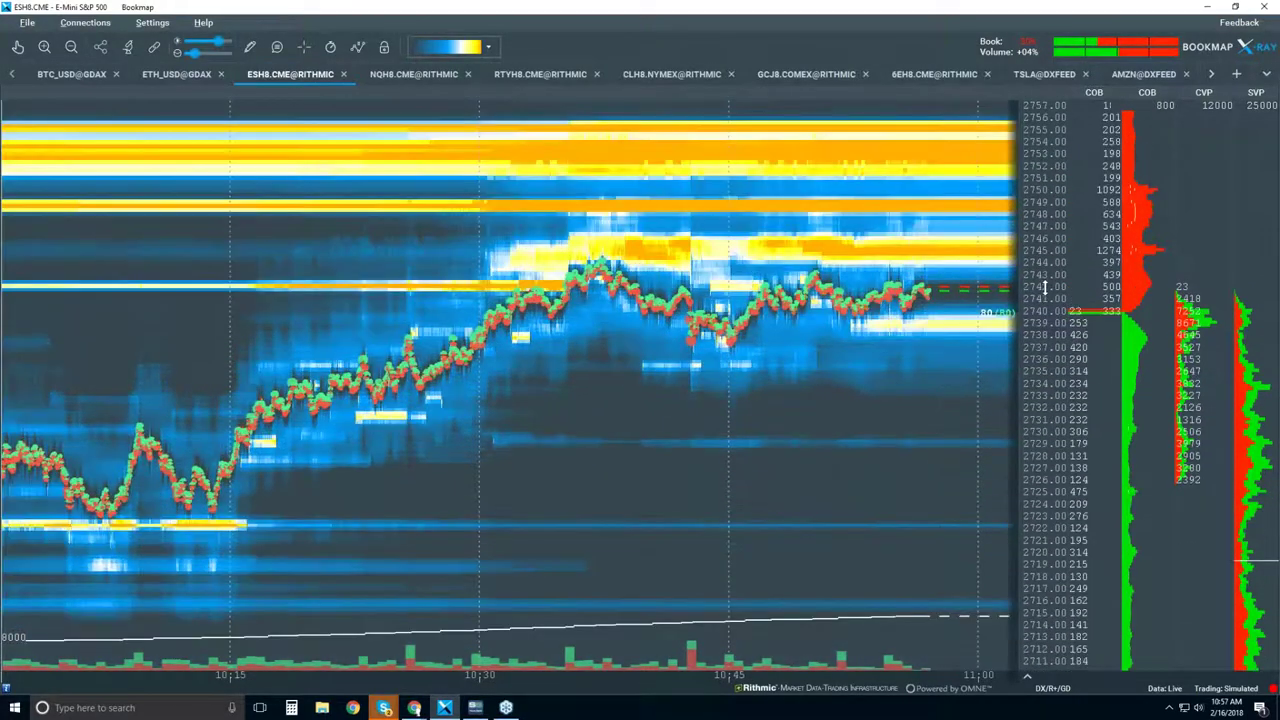
{"action": "scroll", "coordinate": [1044, 288], "scroll_direction": "down", "scroll_amount": 2}
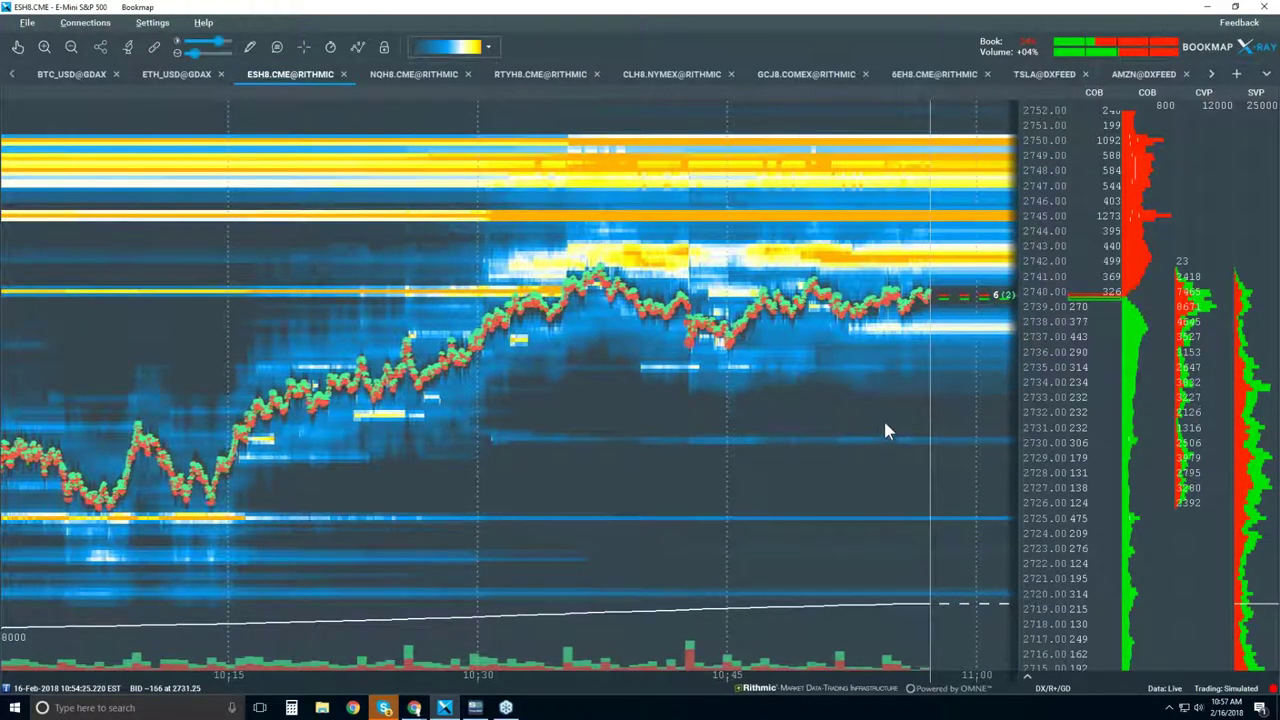
{"action": "scroll", "coordinate": [883, 428], "scroll_direction": "down", "scroll_amount": 2}
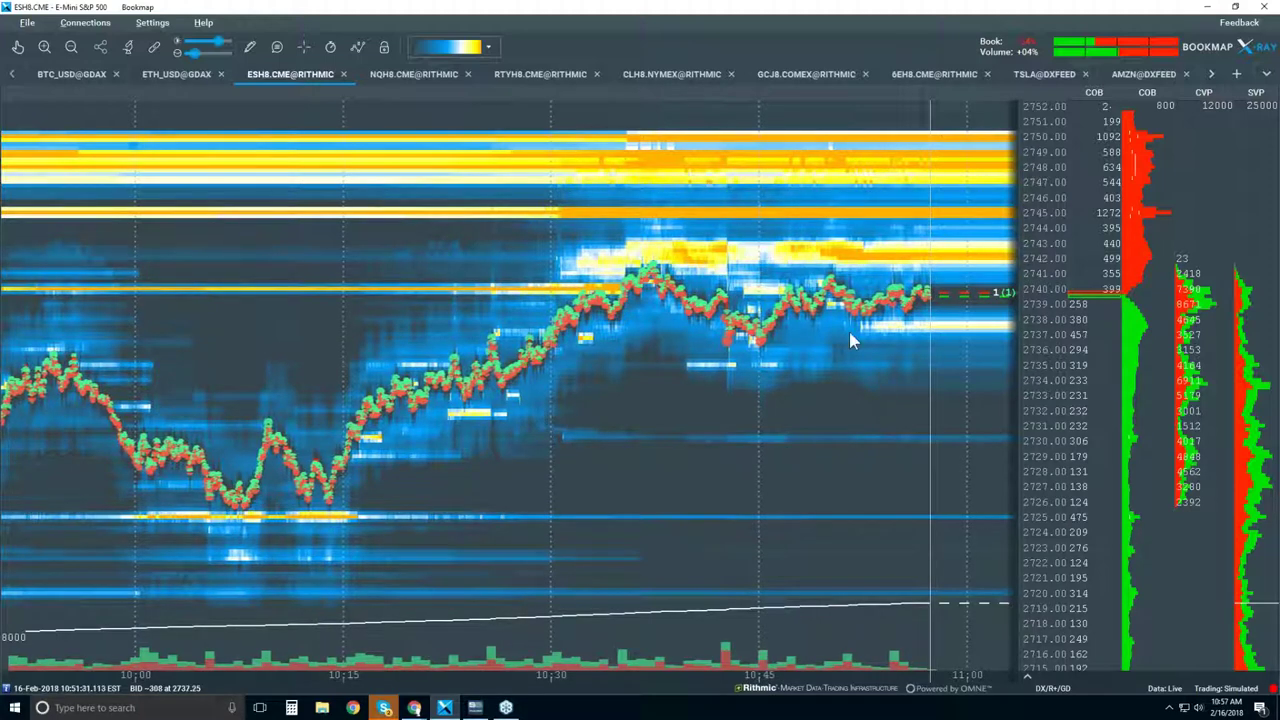
{"action": "scroll", "coordinate": [765, 617], "scroll_direction": "down", "scroll_amount": 3}
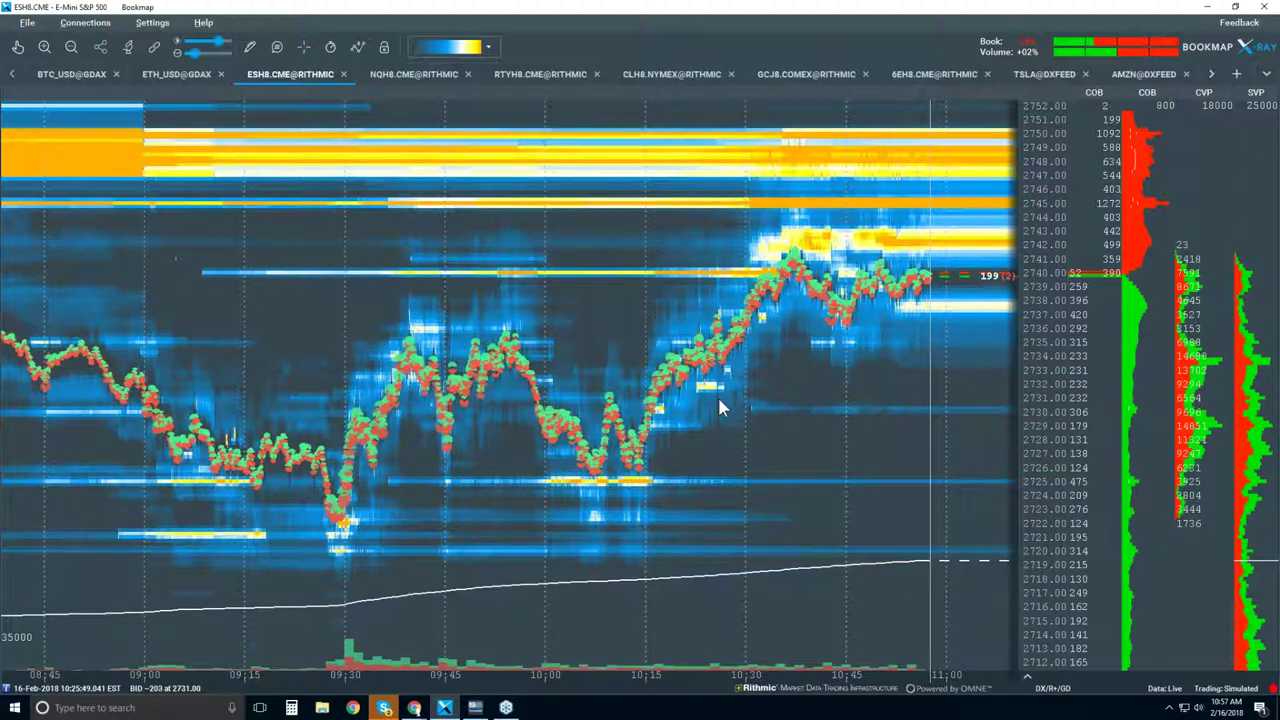
Examine how the VWAP line develops against price and volume on wider time ranges, back to about 04:00
{"action": "mouse_move", "coordinate": [920, 568]}
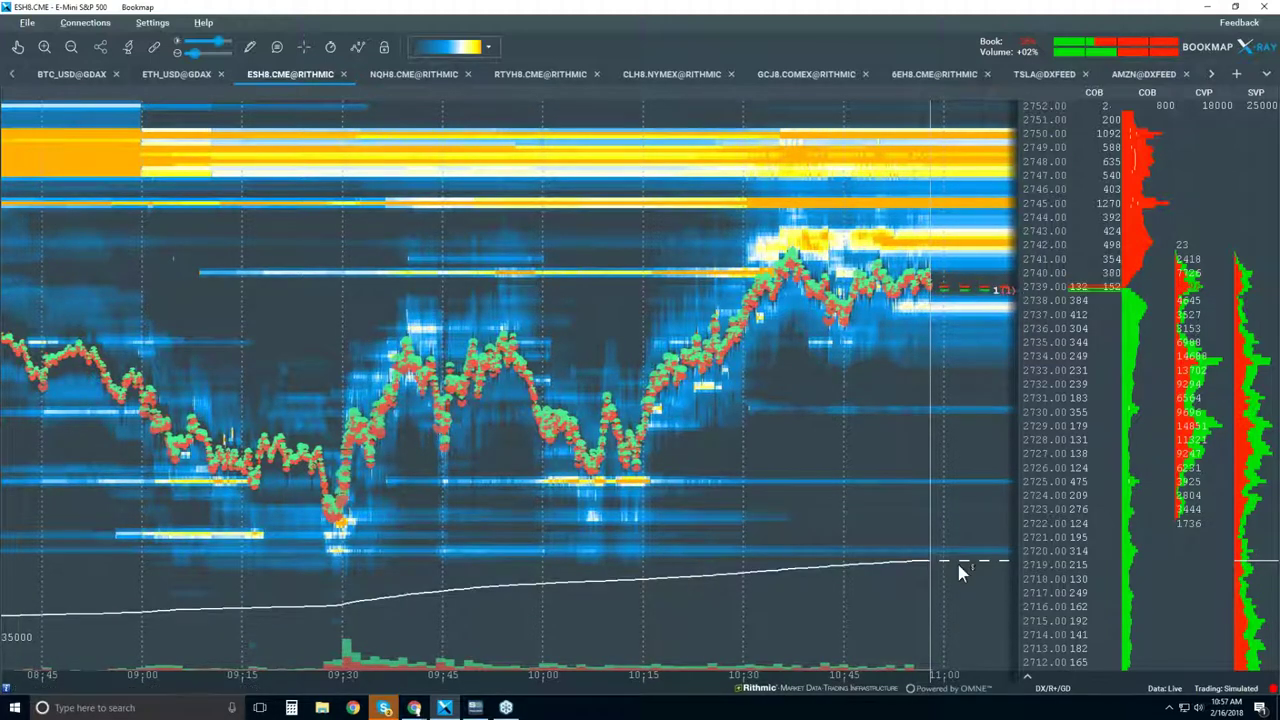
{"action": "scroll", "coordinate": [803, 400], "scroll_direction": "down", "scroll_amount": 2}
{"action": "scroll", "coordinate": [803, 403], "scroll_direction": "down", "scroll_amount": 1}
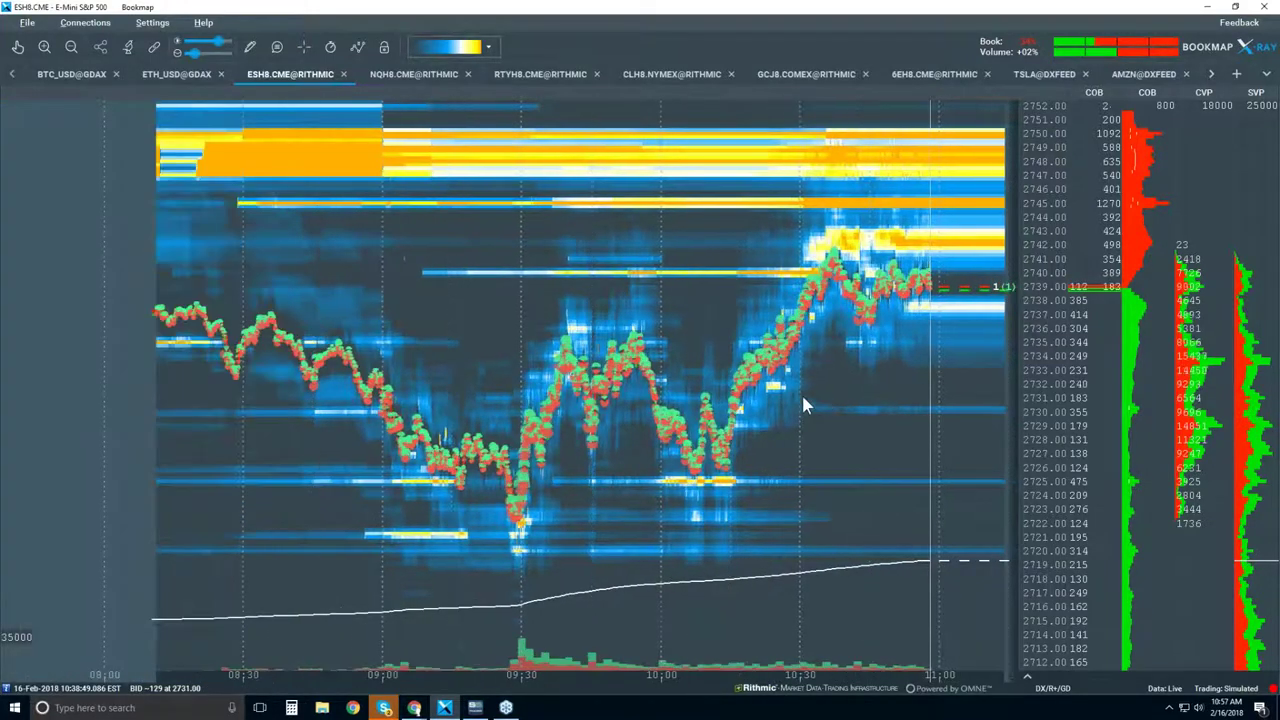
{"action": "scroll", "coordinate": [803, 405], "scroll_direction": "down", "scroll_amount": 2}
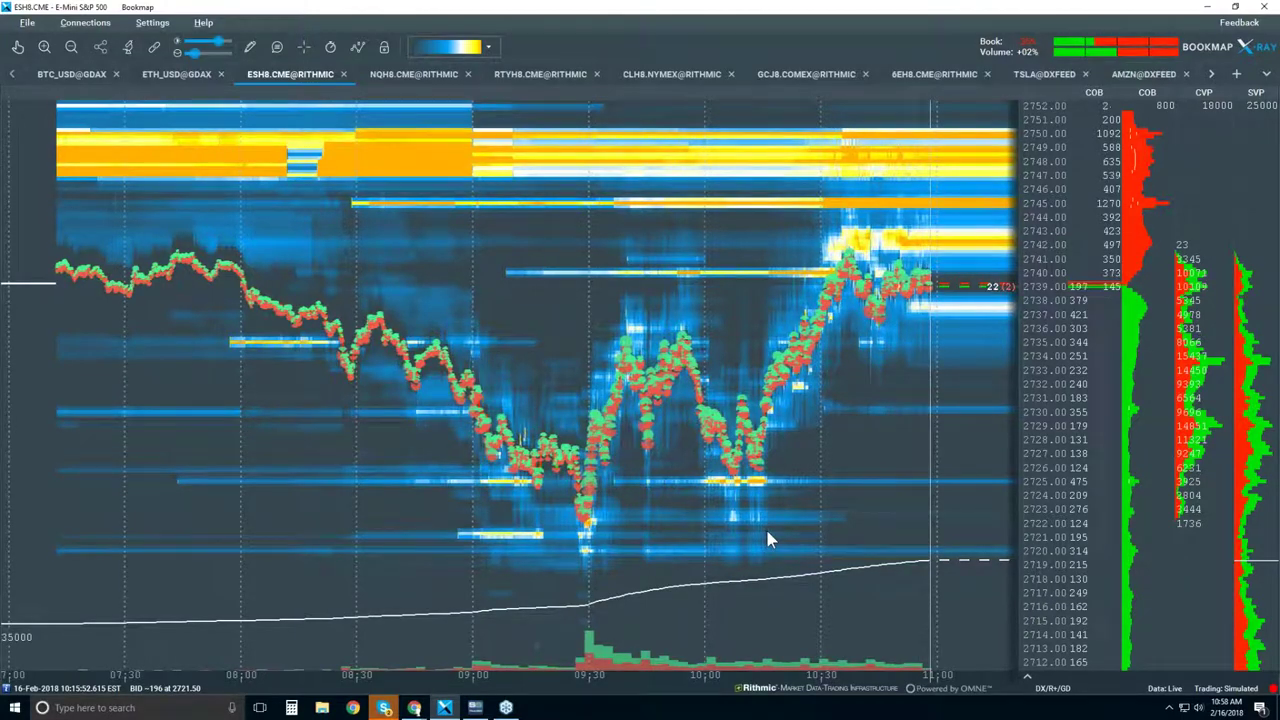
{"action": "scroll", "coordinate": [796, 282], "scroll_direction": "down", "scroll_amount": 2}
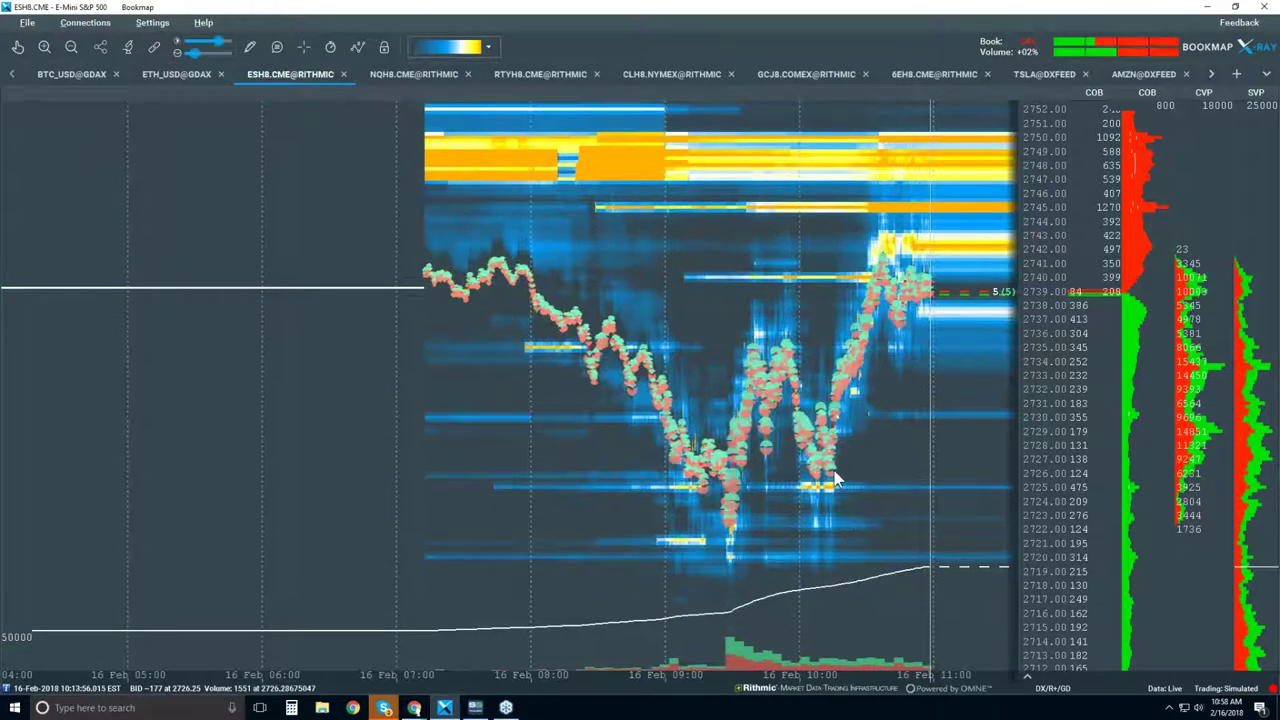
{"action": "scroll", "coordinate": [770, 484], "scroll_direction": "up", "scroll_amount": 2}
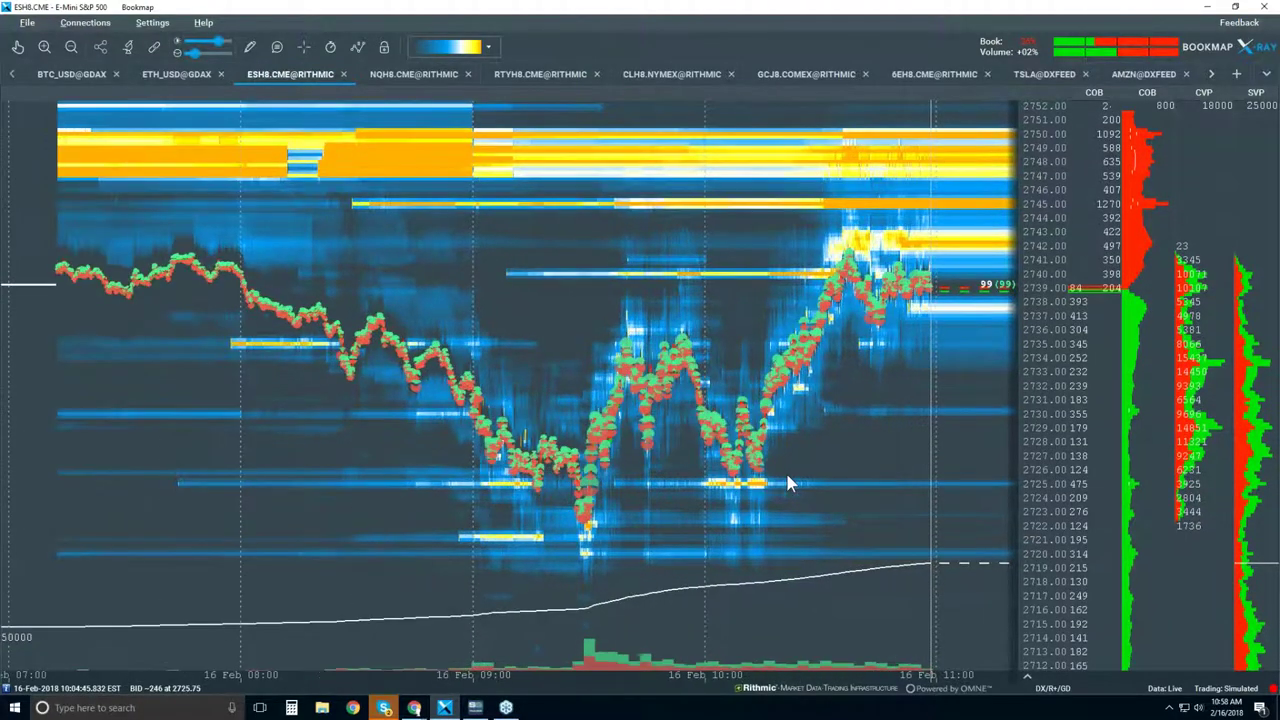
{"action": "scroll", "coordinate": [787, 484], "scroll_direction": "up", "scroll_amount": 2}
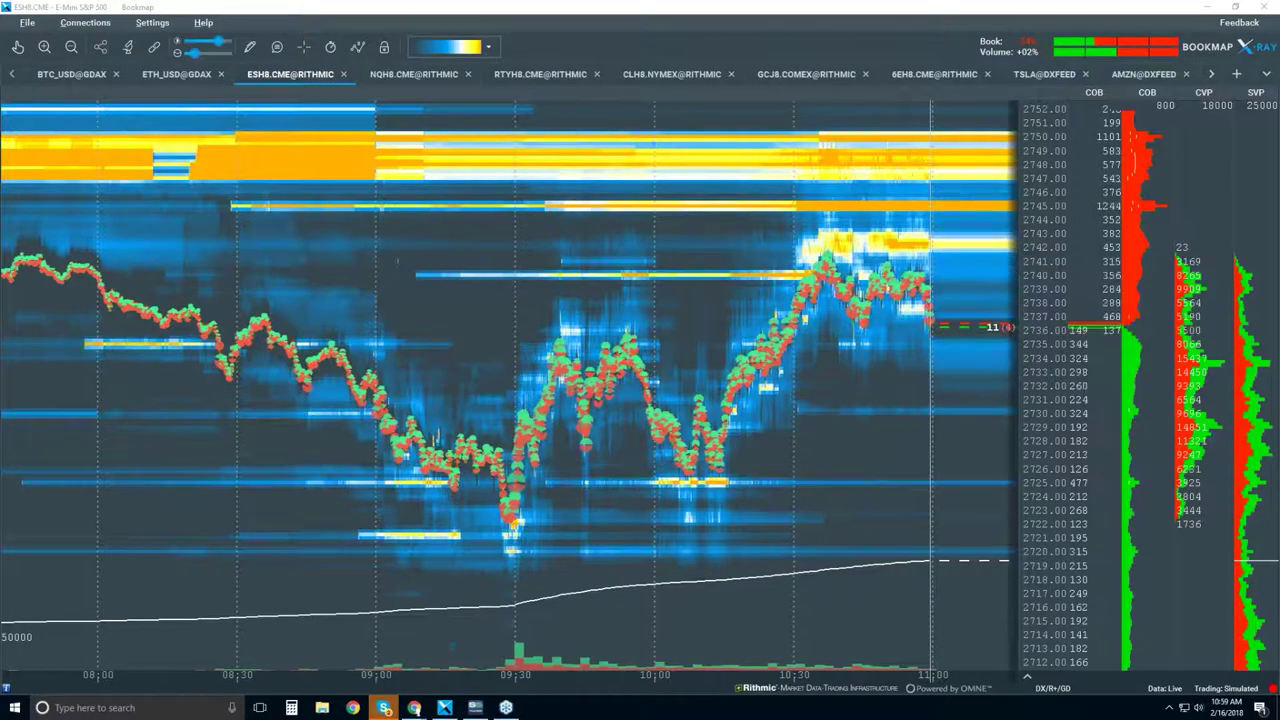
Overlay the candlestick bars on the heatmap and volume dots for comparison, and turn them off again
{"action": "left_click", "coordinate": [357, 47]}
{"action": "left_click", "coordinate": [383, 124]}
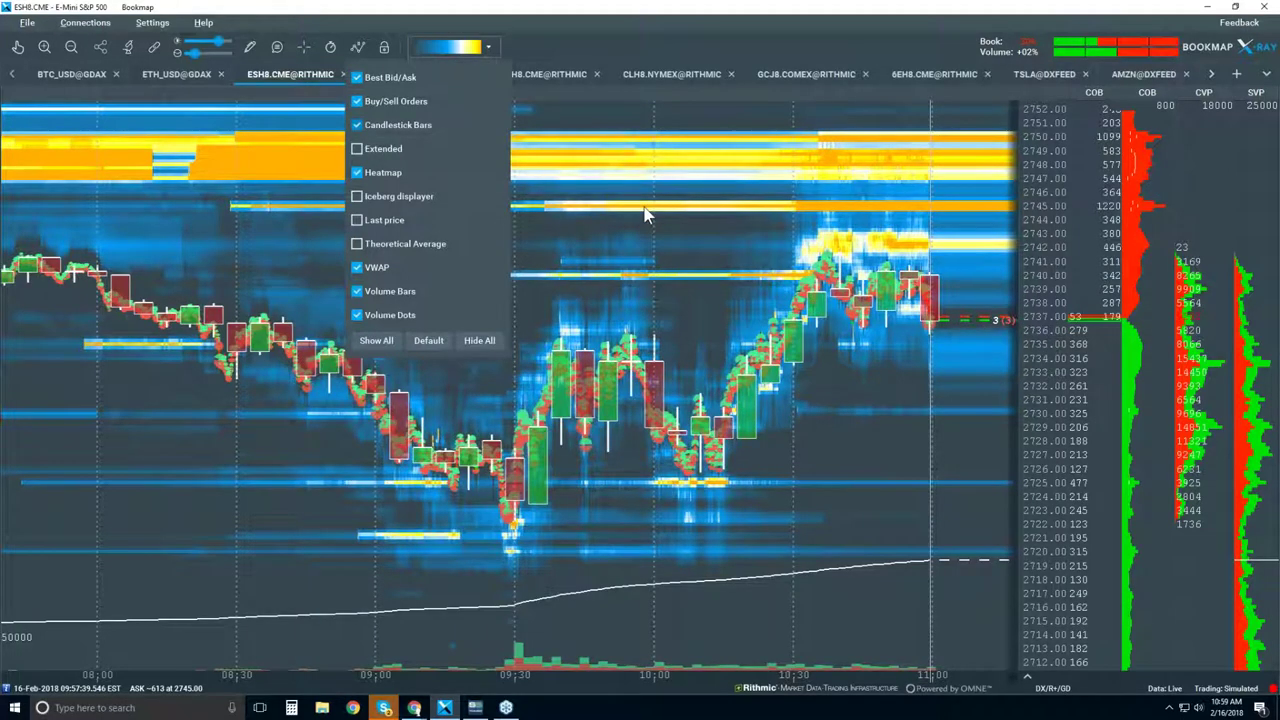
{"action": "left_click", "coordinate": [357, 47]}
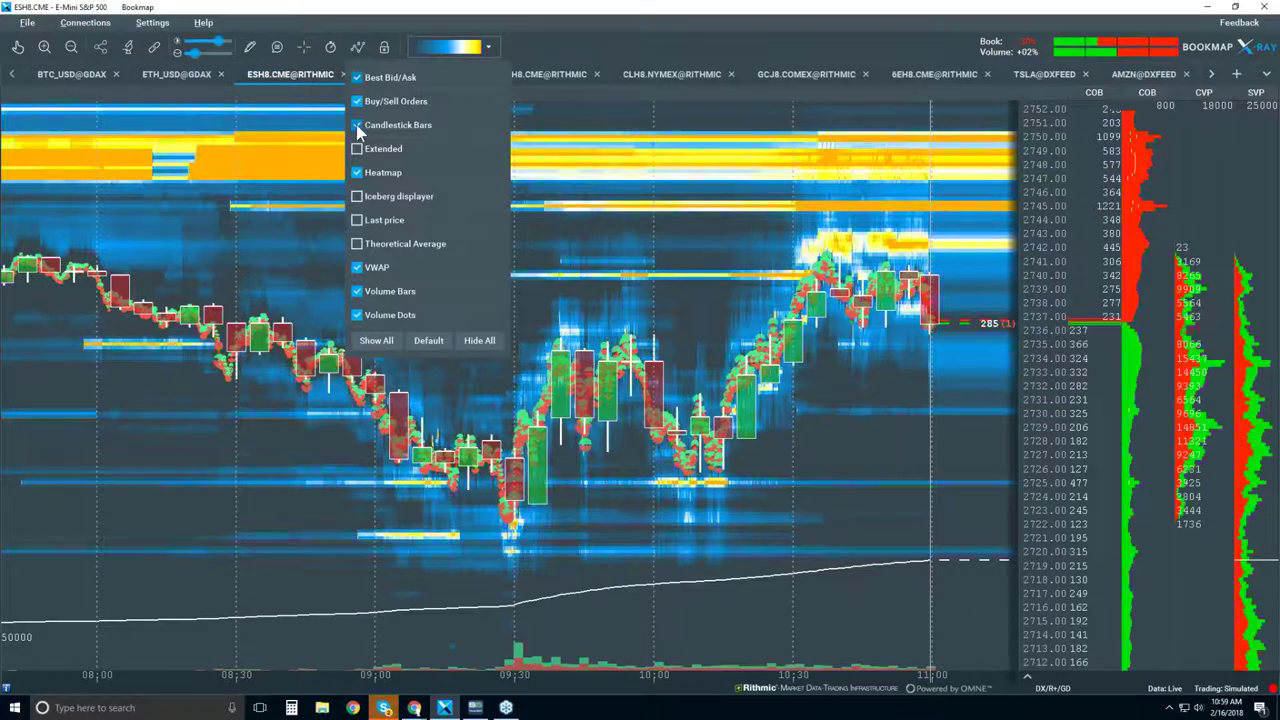
{"action": "left_click", "coordinate": [357, 125]}
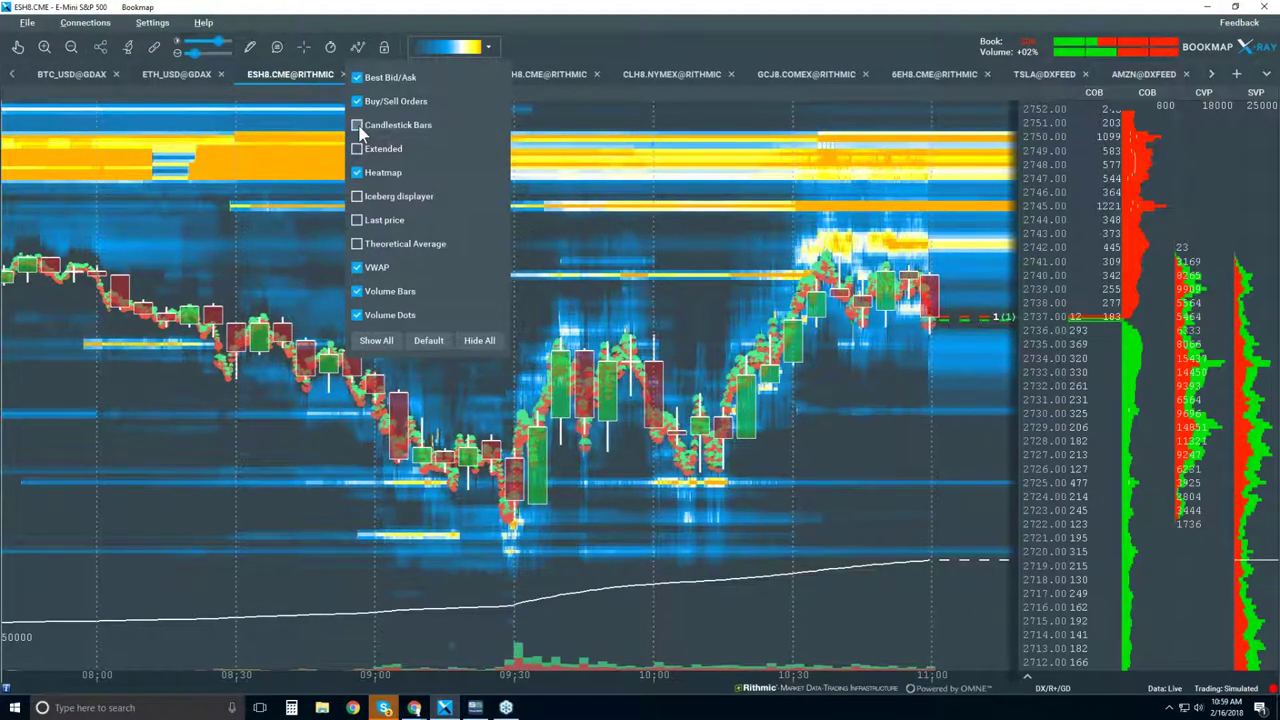